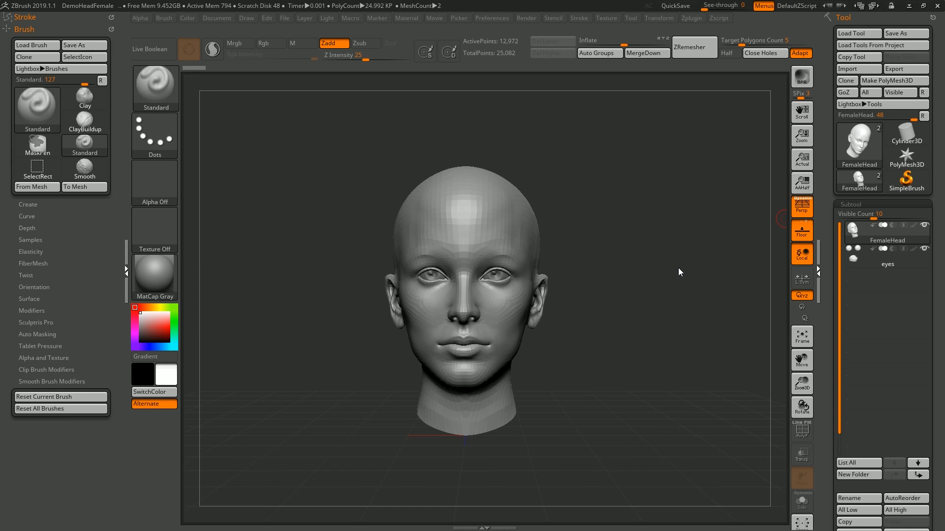
# Step: Switch to the browser, examine the sculpted hair on the Geralt Ronin figure at ArtStation, and return to ZBrush
pyautogui.hotkey('alt', 'Tab')
pyautogui.hotkey('alt', 'Tab')
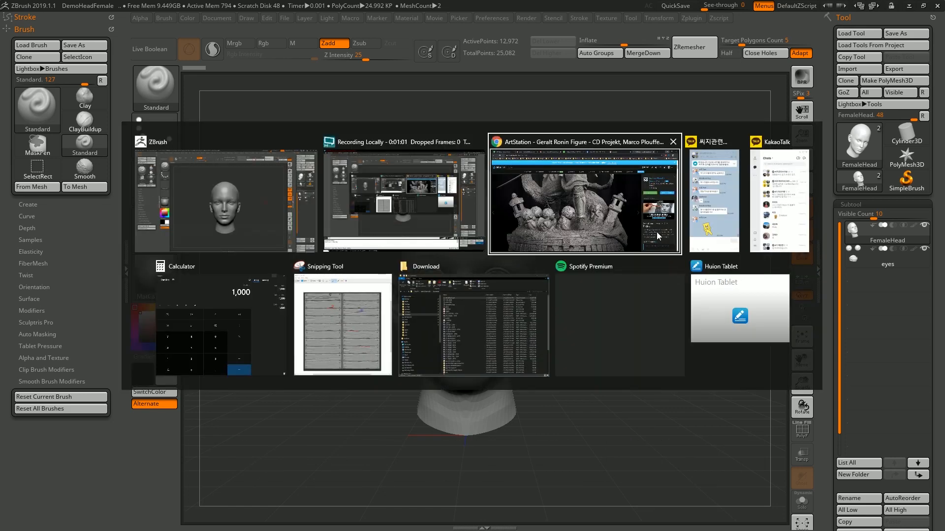
pyautogui.scroll(8, 672, 238)
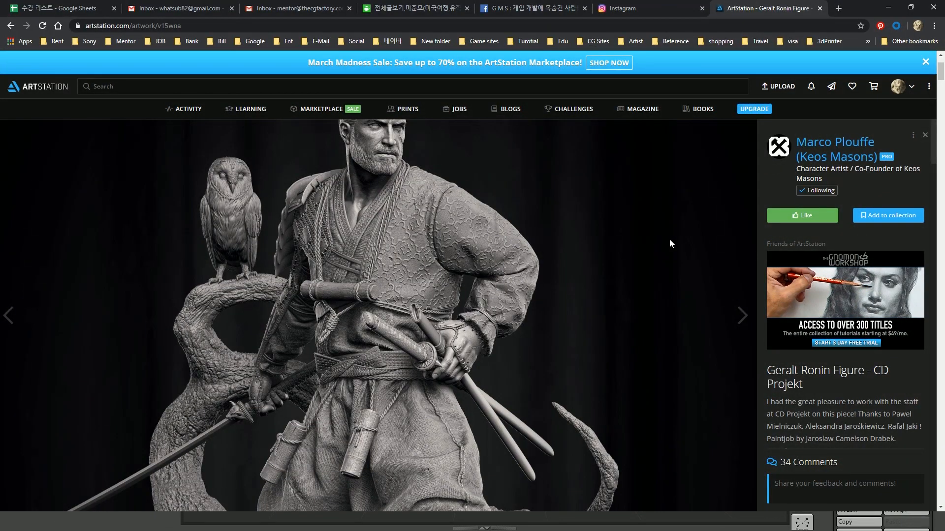
pyautogui.scroll(2, 669, 243)
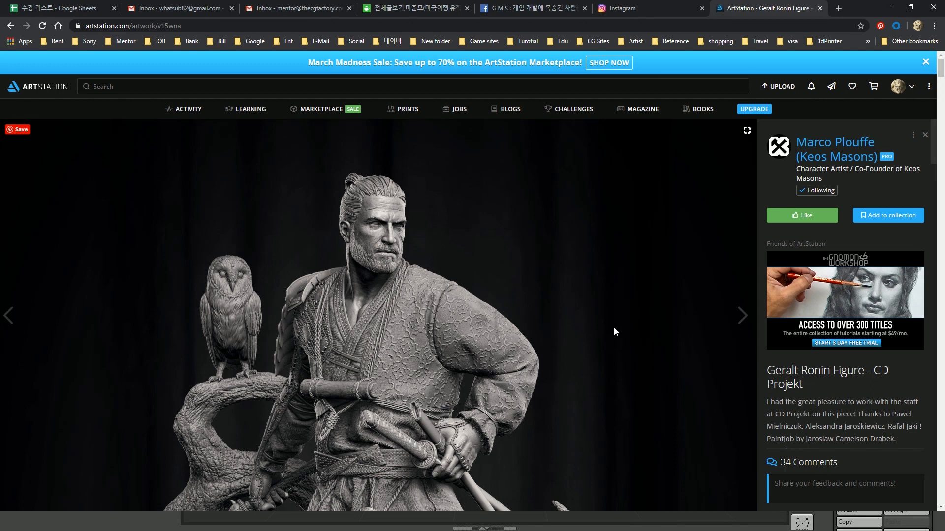
pyautogui.click(888, 7)
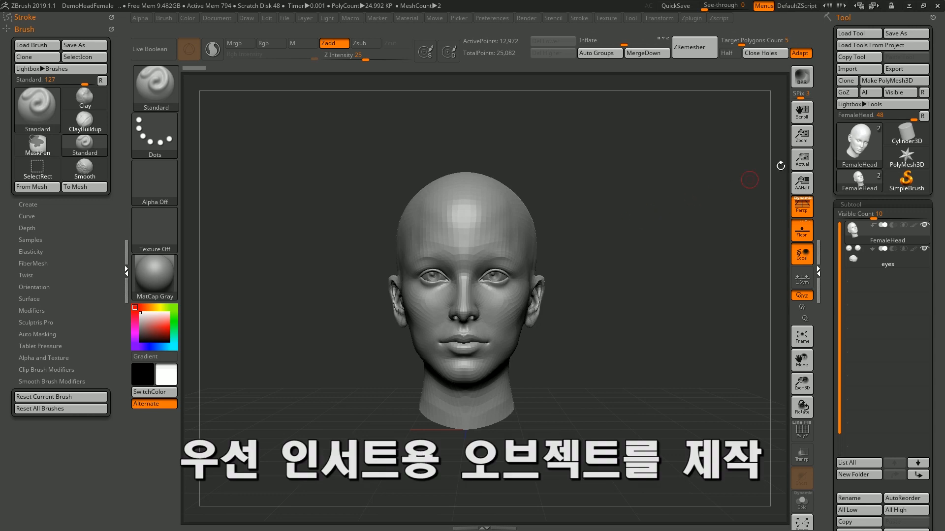
# Step: Replace the female head on the canvas with the Plane3D primitive as the active tool
pyautogui.click(856, 137)
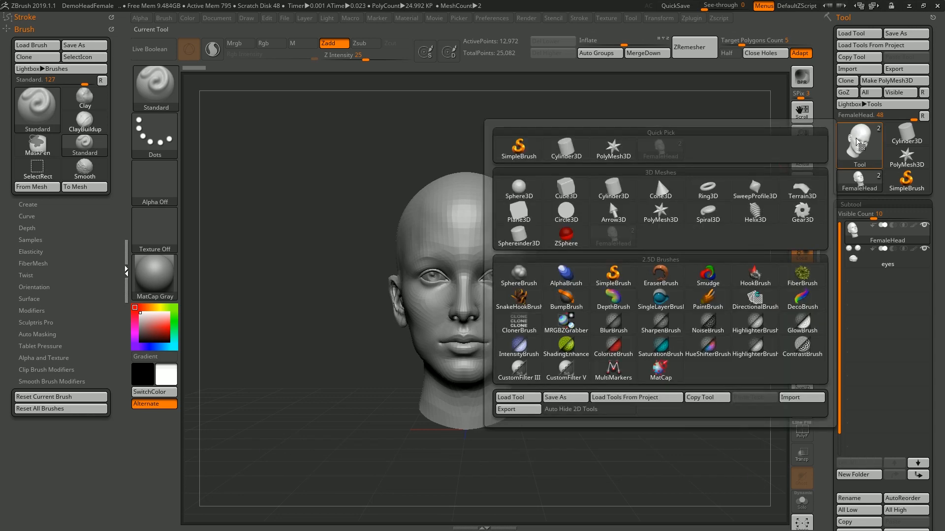
pyautogui.click(540, 211)
pyautogui.moveTo(653, 230); pyautogui.dragTo(687, 230)
pyautogui.moveTo(917, 305); pyautogui.dragTo(915, 232)
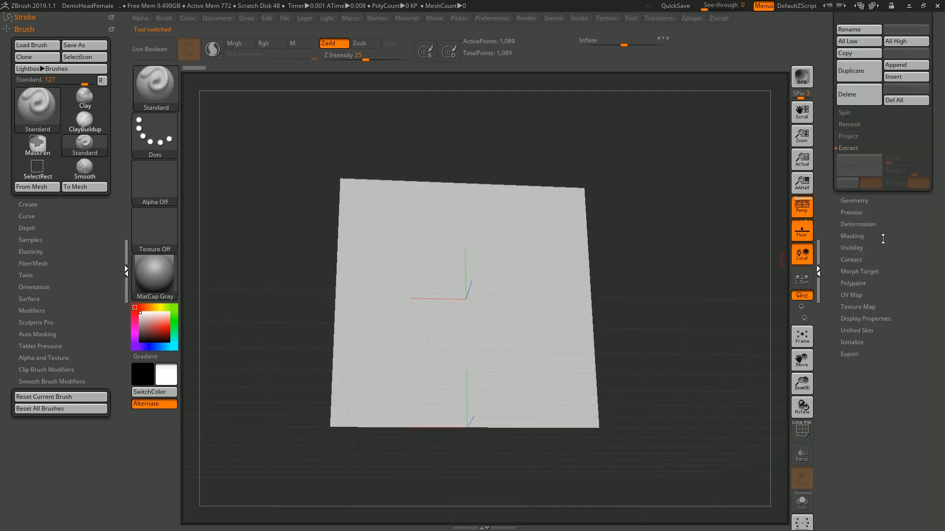
# Step: Show the plane's polygon wireframe and initialize the plane with HDivide 5 and VDivide 2
pyautogui.click(851, 342)
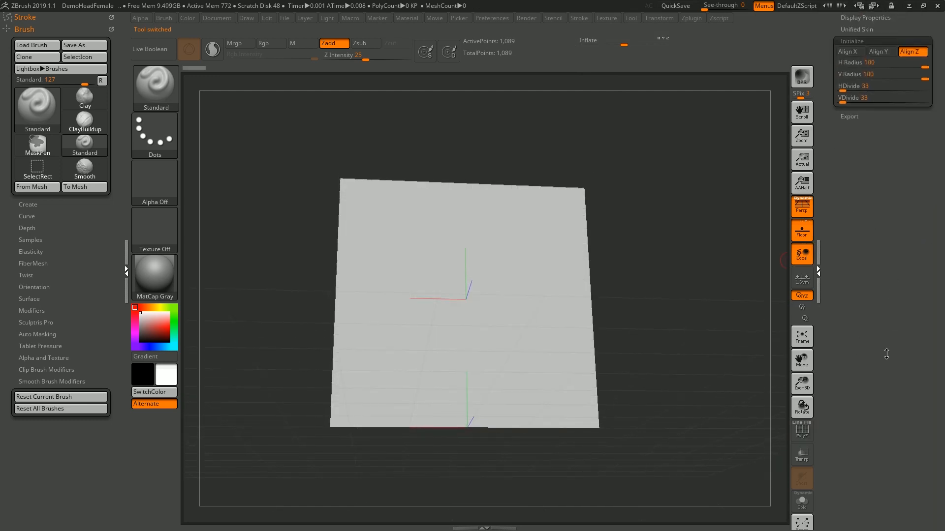
pyautogui.moveTo(677, 248); pyautogui.dragTo(674, 274)
pyautogui.hotkey('shift', 'f')
pyautogui.hotkey('shift', 'f')
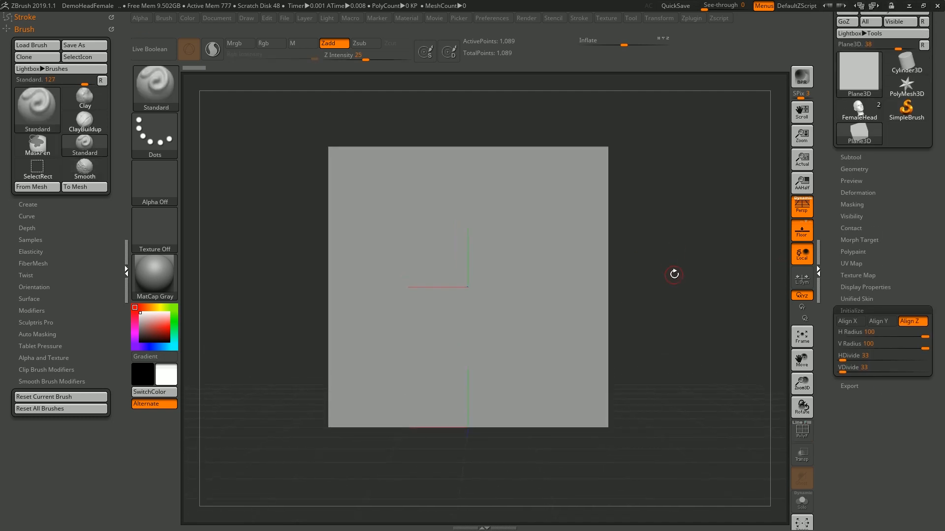
pyautogui.hotkey('shift', 'f')
pyautogui.moveTo(843, 359); pyautogui.dragTo(839, 359)
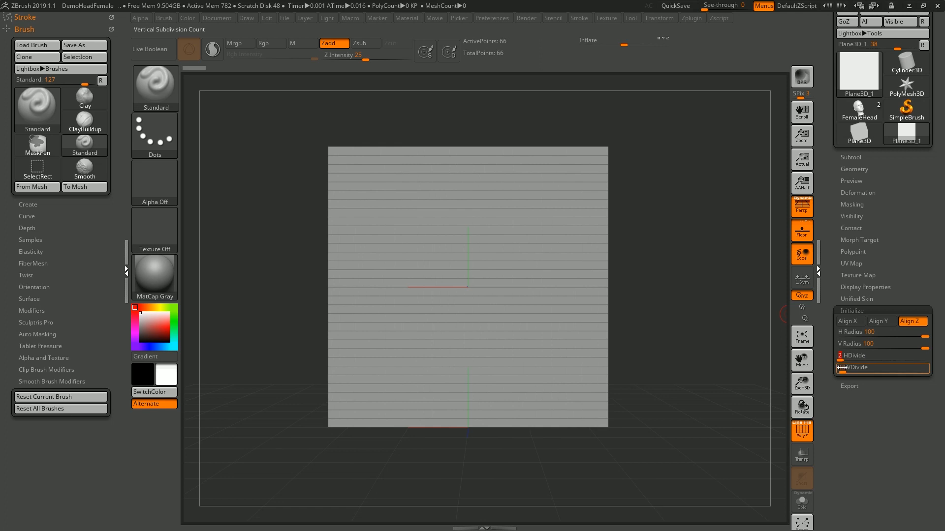
pyautogui.moveTo(843, 370); pyautogui.dragTo(860, 361)
pyautogui.moveTo(709, 295); pyautogui.dragTo(730, 301)
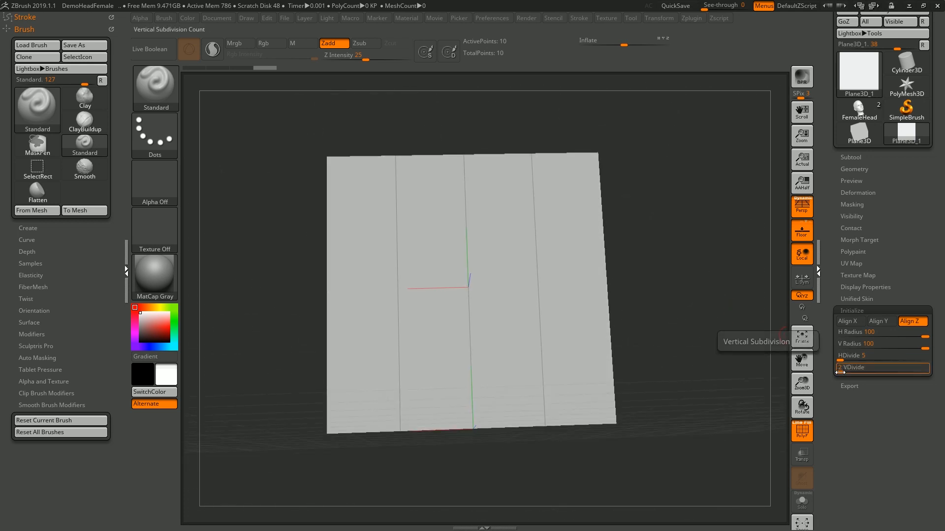
pyautogui.click(840, 373)
# Step: Convert the divided plane into an editable PolyMesh3D
pyautogui.moveTo(688, 293)
pyautogui.mouseDown()
pyautogui.moveTo(688, 325)
pyautogui.moveTo(691, 289)
pyautogui.mouseUp()
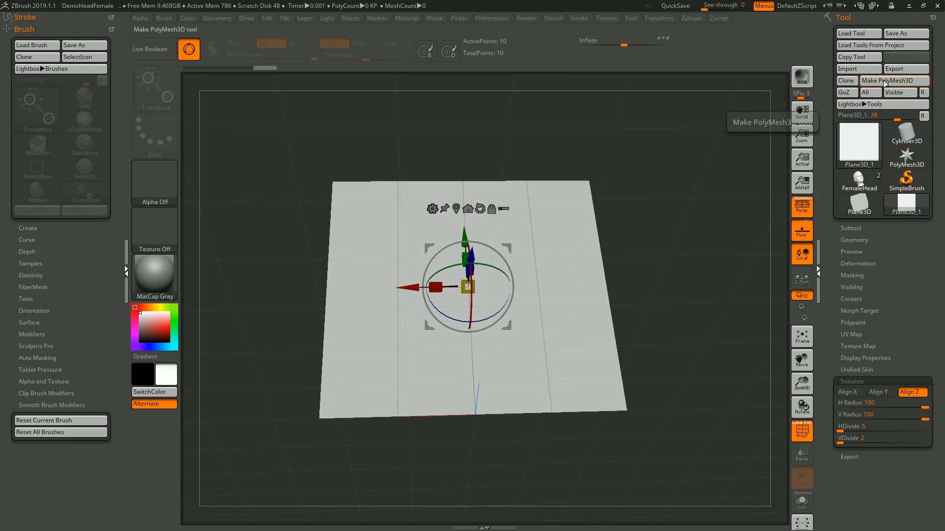
pyautogui.click(883, 81)
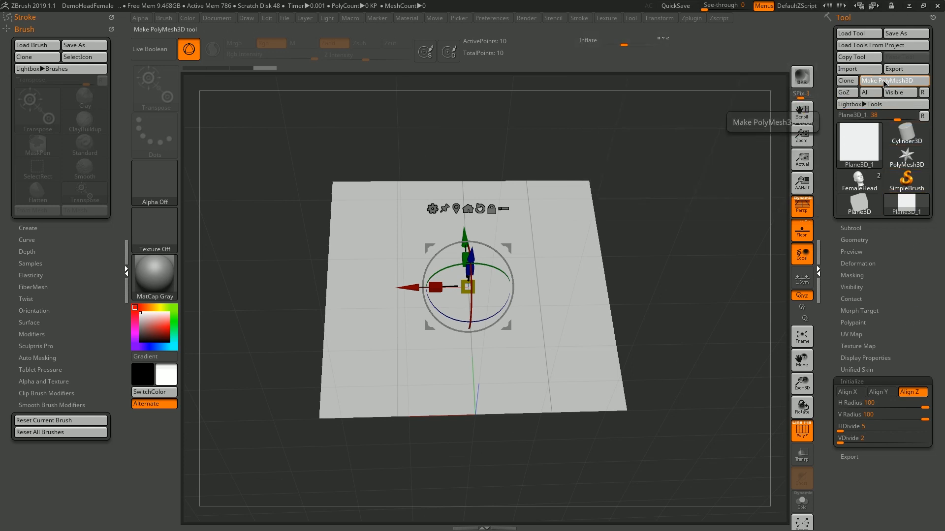
pyautogui.moveTo(666, 167); pyautogui.dragTo(659, 217)
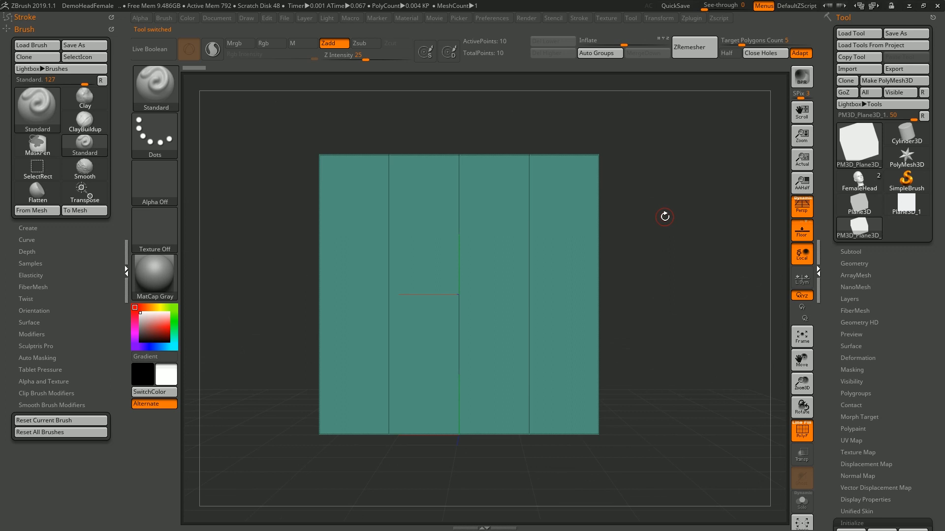
pyautogui.keyDown('alt'); pyautogui.moveTo(666, 217); pyautogui.dragTo(679, 207); pyautogui.keyUp('alt')
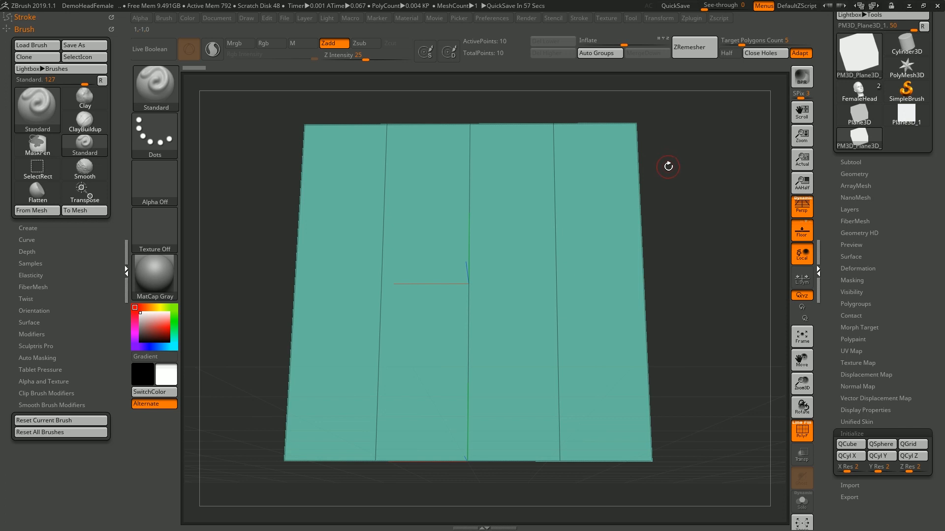
# Step: Remove the creasing from all edges of the plane with UnCreaseAll
pyautogui.click(851, 162)
pyautogui.moveTo(881, 350); pyautogui.dragTo(883, 329)
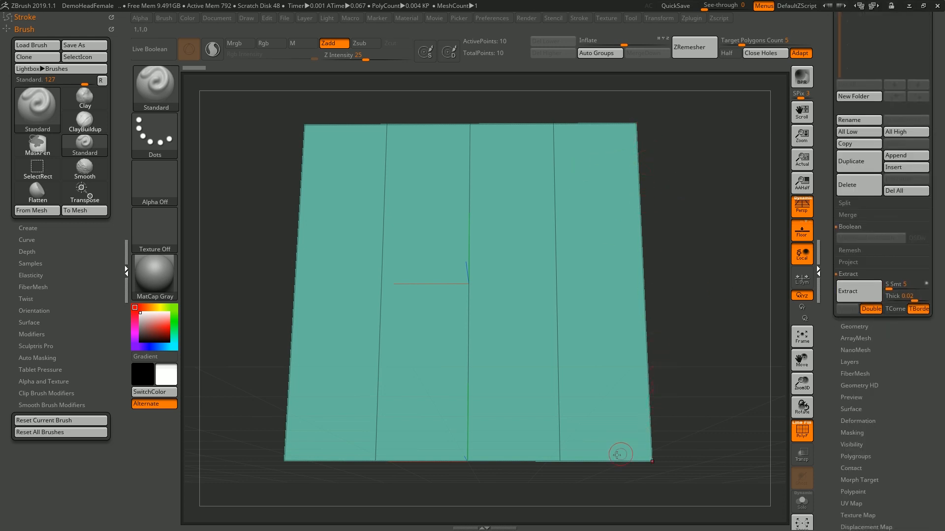
pyautogui.moveTo(892, 344); pyautogui.dragTo(899, 315)
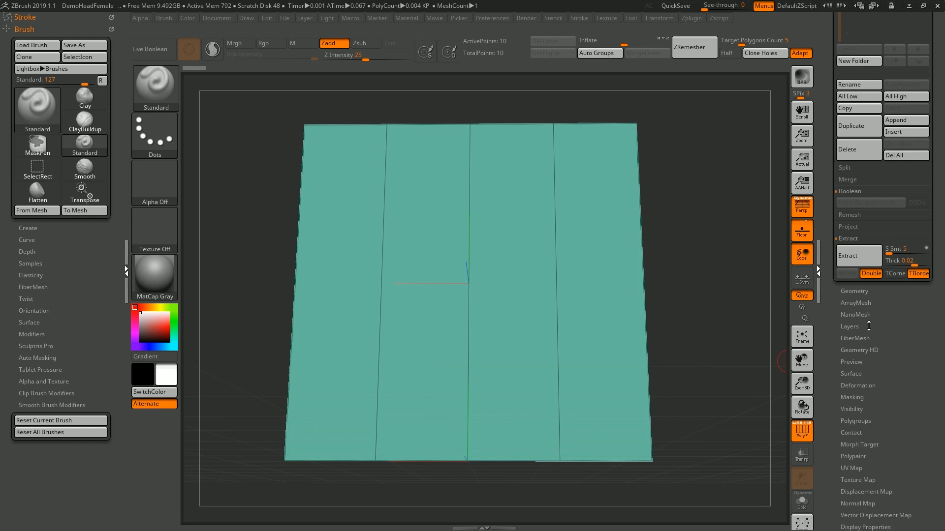
pyautogui.click(864, 291)
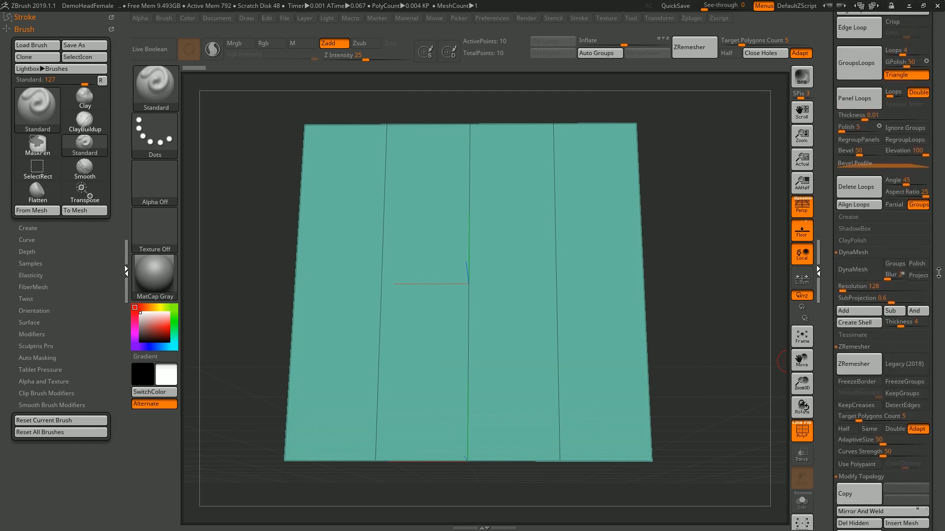
pyautogui.moveTo(866, 279); pyautogui.dragTo(867, 340)
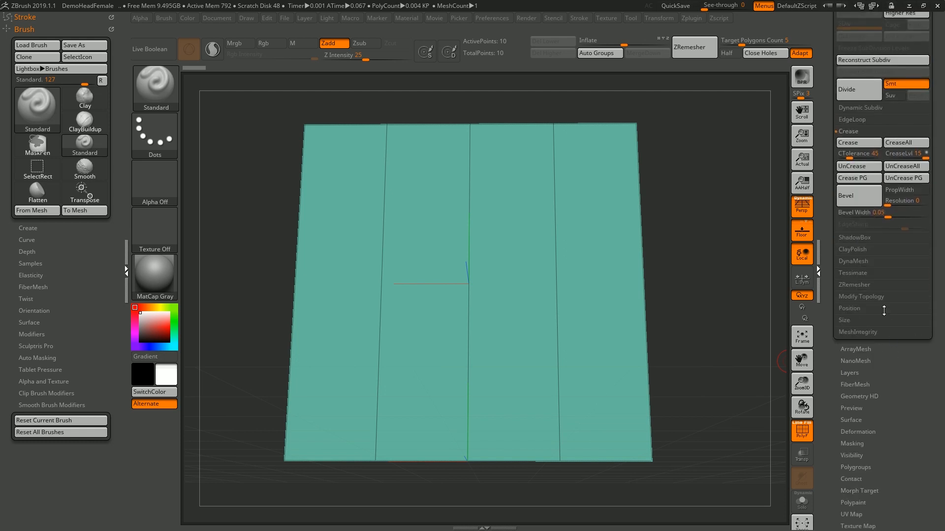
pyautogui.moveTo(937, 168); pyautogui.dragTo(936, 216)
pyautogui.click(901, 214)
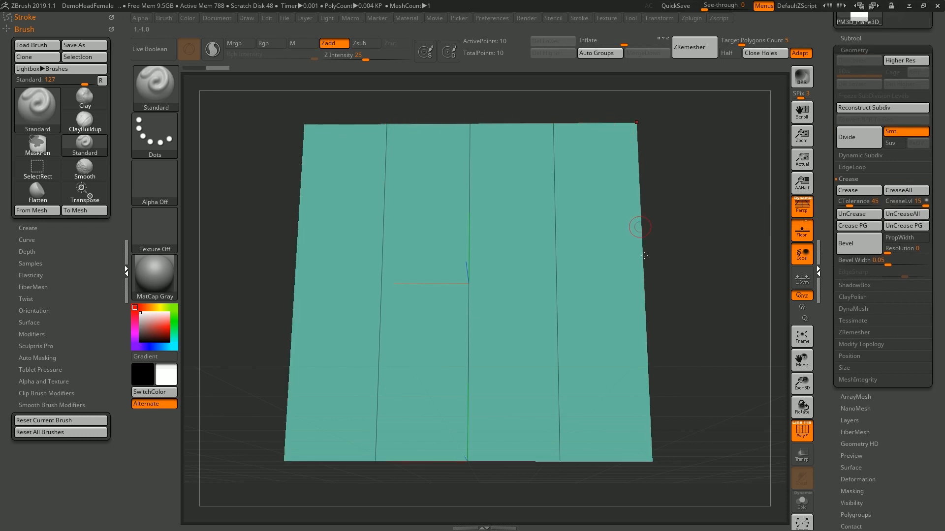
# Step: Choose the ZModeler brush and set its edge action to Move
pyautogui.moveTo(689, 327)
pyautogui.mouseDown()
pyautogui.moveTo(701, 308)
pyautogui.moveTo(693, 244)
pyautogui.mouseUp()
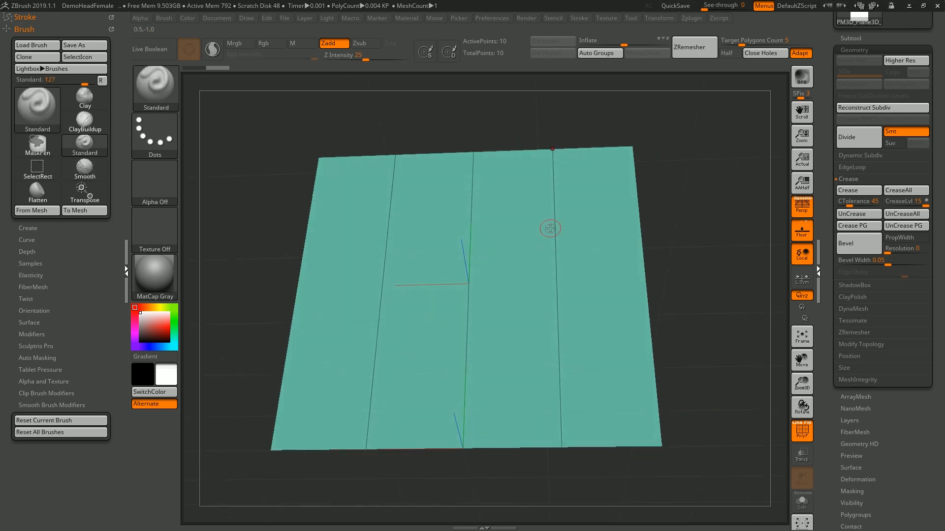
pyautogui.press('b')
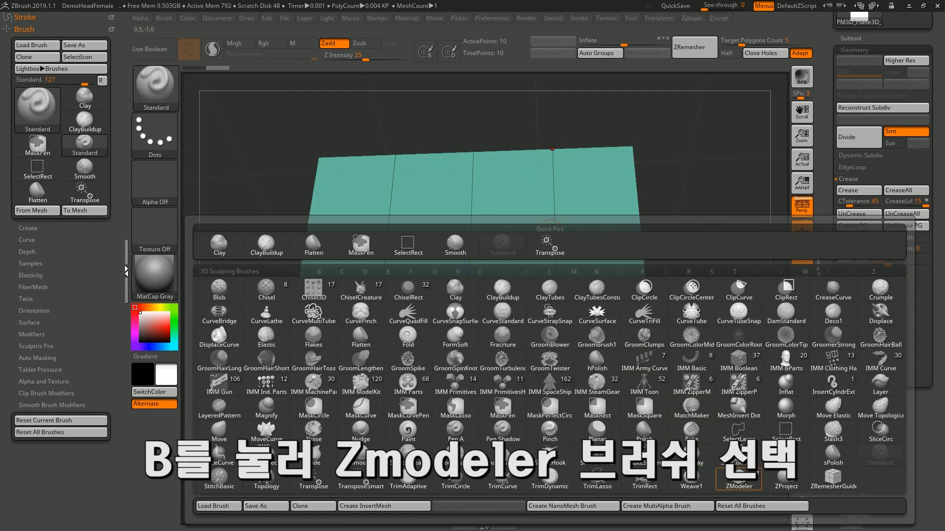
pyautogui.click(739, 477)
pyautogui.moveTo(701, 396)
pyautogui.mouseDown()
pyautogui.moveTo(711, 274)
pyautogui.moveTo(687, 248)
pyautogui.mouseUp()
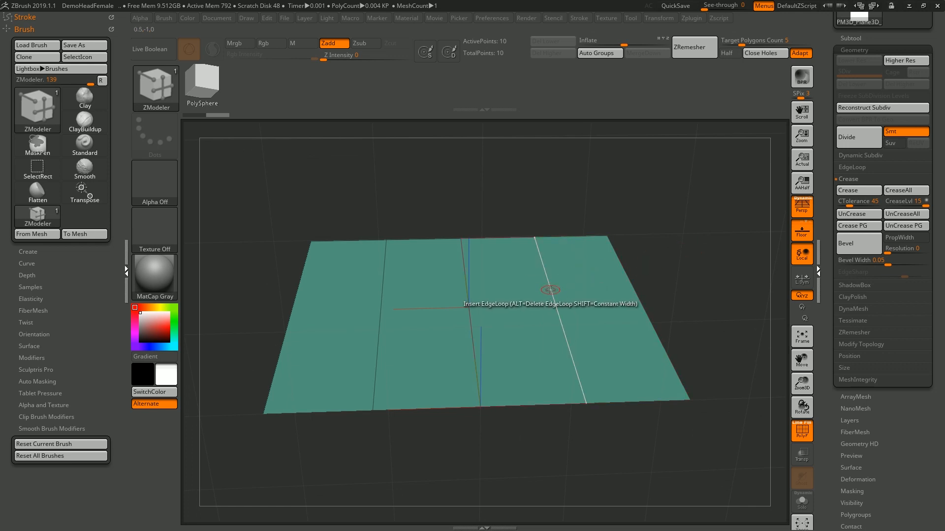
pyautogui.press('space')
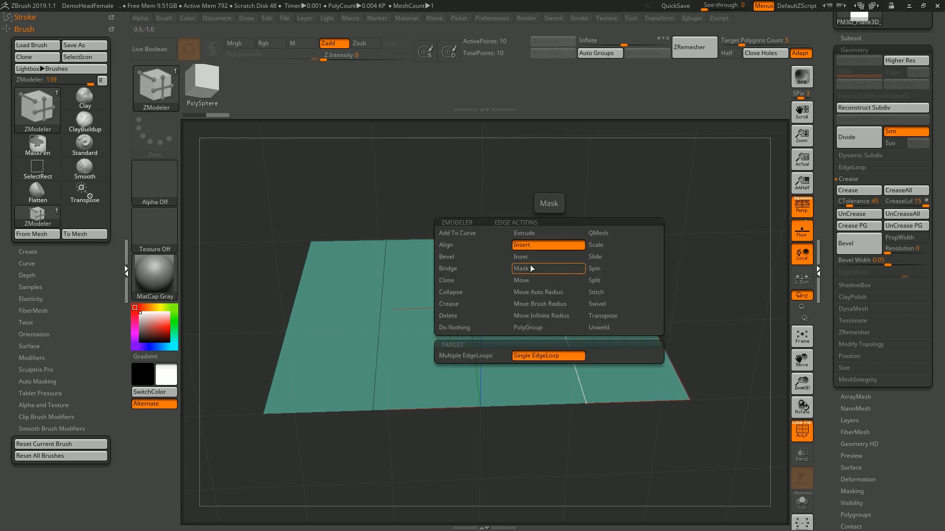
pyautogui.click(528, 281)
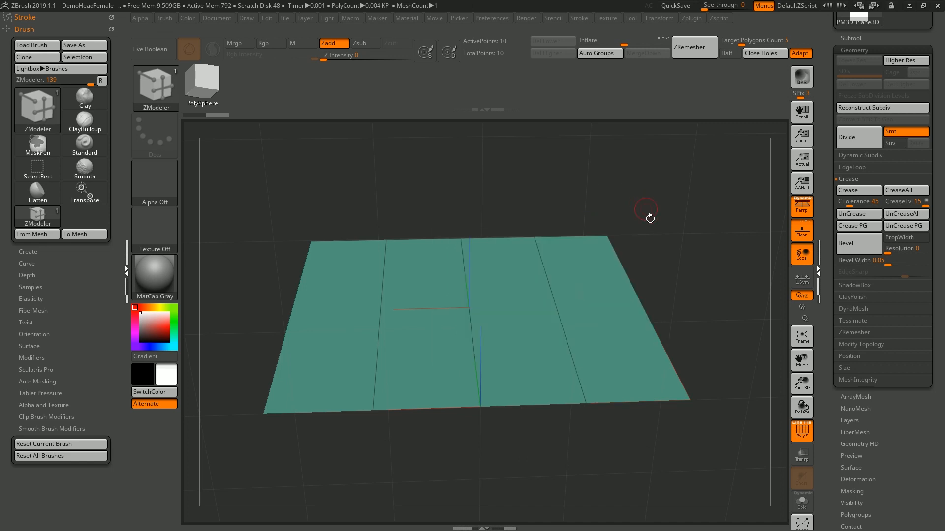
# Step: Raise the interior edge between the third and fourth strips into a ridge, and turn off perspective
pyautogui.moveTo(649, 218); pyautogui.dragTo(652, 201)
pyautogui.moveTo(553, 301); pyautogui.dragTo(534, 249)
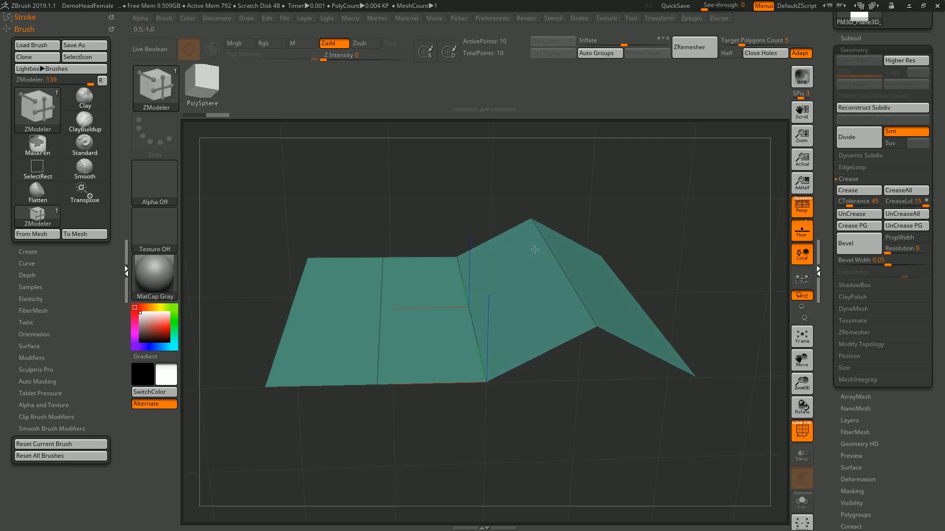
pyautogui.moveTo(670, 232); pyautogui.dragTo(640, 238)
pyautogui.press('p')
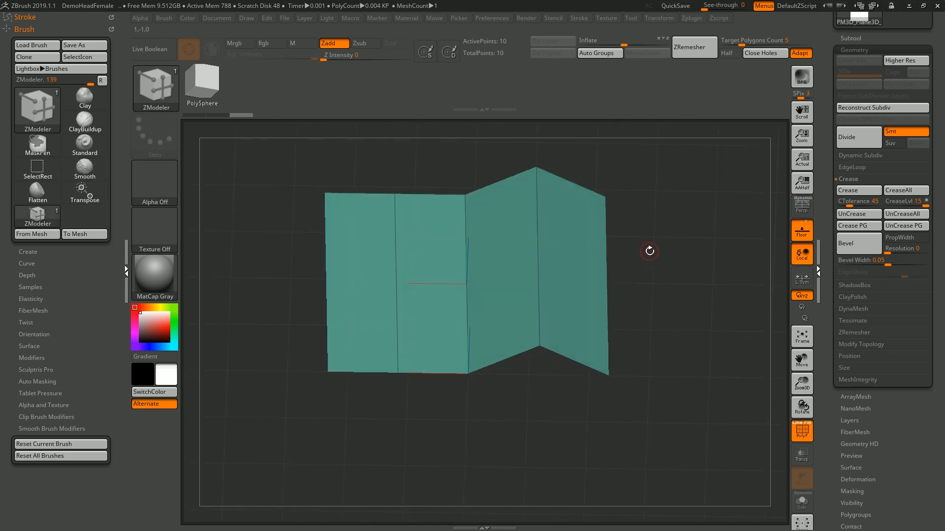
pyautogui.moveTo(694, 250)
pyautogui.keyDown('shift'); pyautogui.mouseDown()
pyautogui.moveTo(690, 276)
pyautogui.moveTo(682, 261)
pyautogui.mouseUp(); pyautogui.keyUp('shift')
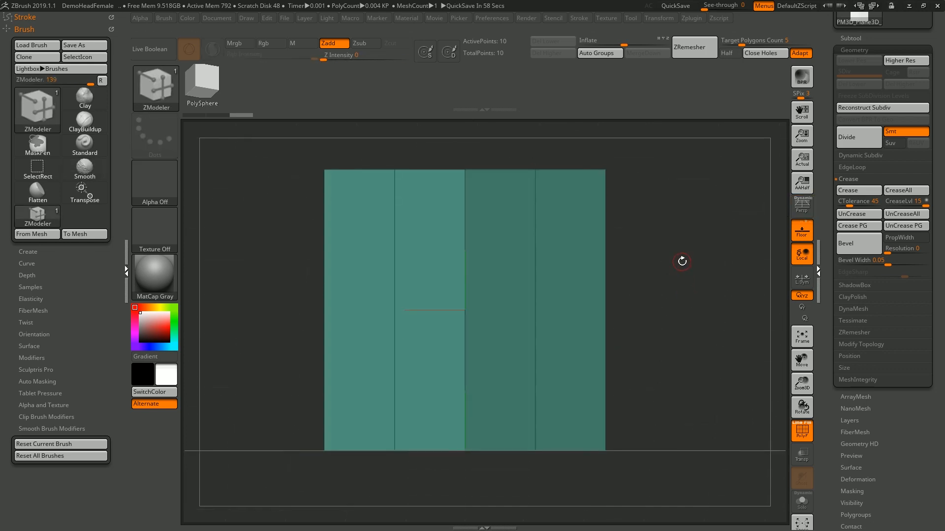
# Step: Lower the interior edge between the first and second strips to form a valley opposite the ridge
pyautogui.moveTo(677, 274); pyautogui.dragTo(490, 280)
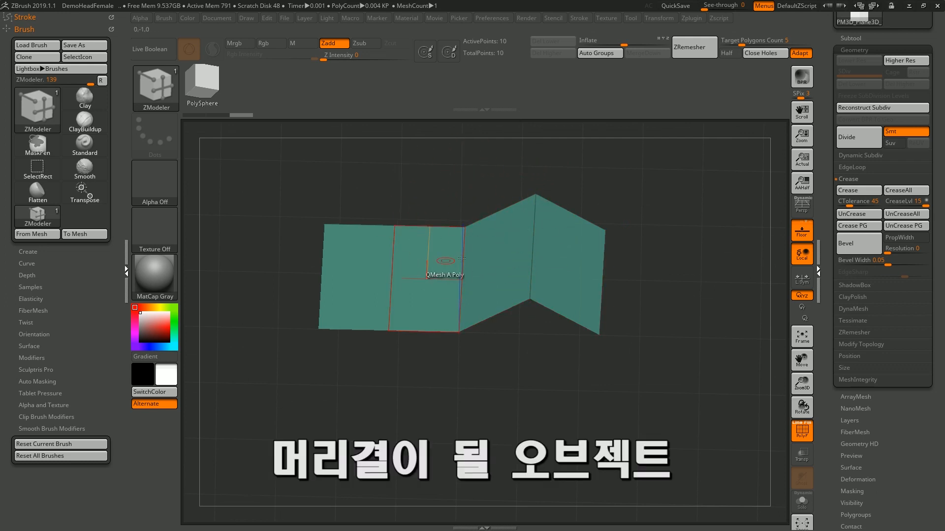
pyautogui.moveTo(530, 340); pyautogui.dragTo(529, 330)
pyautogui.moveTo(397, 261); pyautogui.dragTo(395, 284)
# Step: Set the edge action to Insert and add a single edge loop on each side of the plane's centre edge
pyautogui.moveTo(509, 332); pyautogui.dragTo(516, 314)
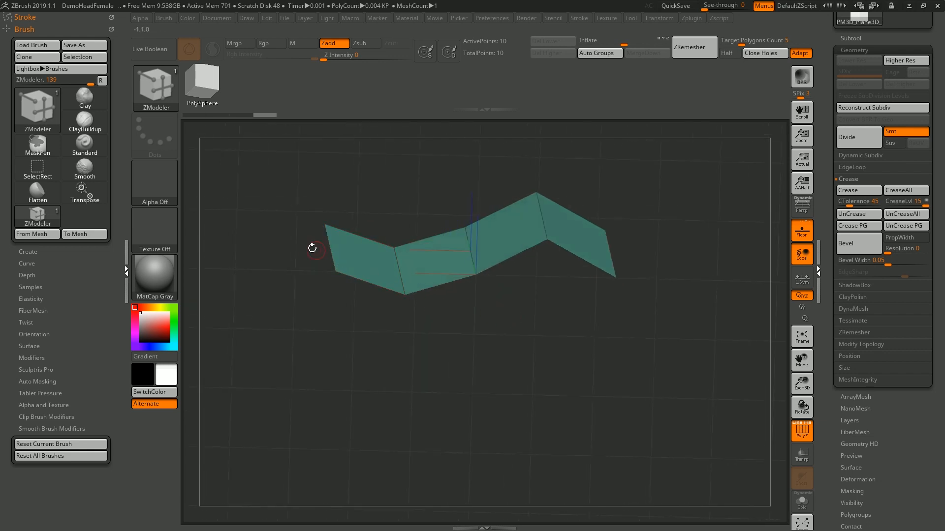
pyautogui.moveTo(312, 248); pyautogui.dragTo(291, 276)
pyautogui.moveTo(597, 290)
pyautogui.mouseDown()
pyautogui.moveTo(612, 279)
pyautogui.moveTo(603, 297)
pyautogui.mouseUp()
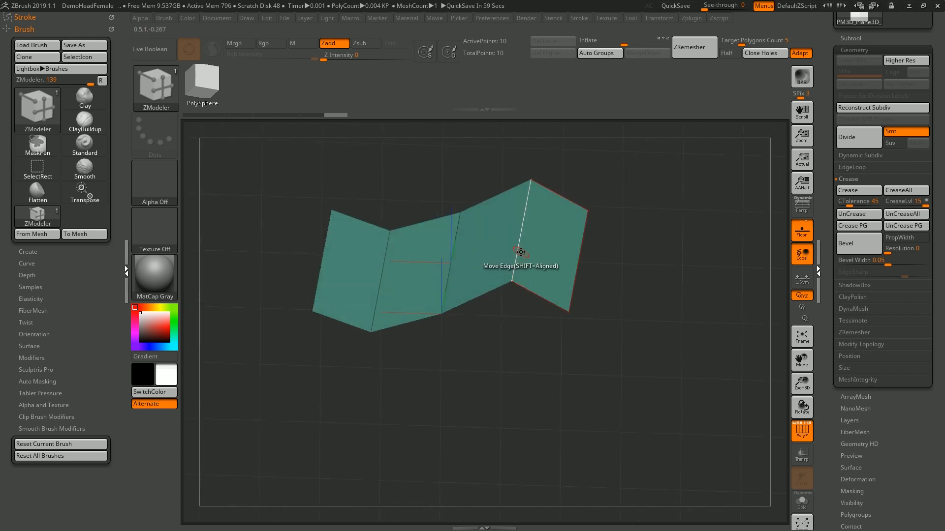
pyautogui.press('space')
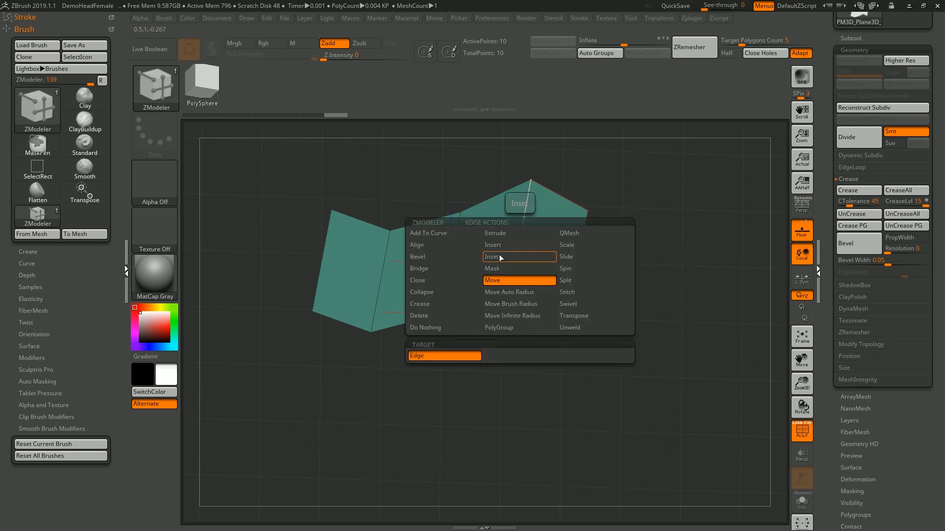
pyautogui.click(500, 257)
pyautogui.click(514, 246)
pyautogui.moveTo(608, 223); pyautogui.dragTo(489, 317)
pyautogui.click(504, 272)
pyautogui.click(433, 303)
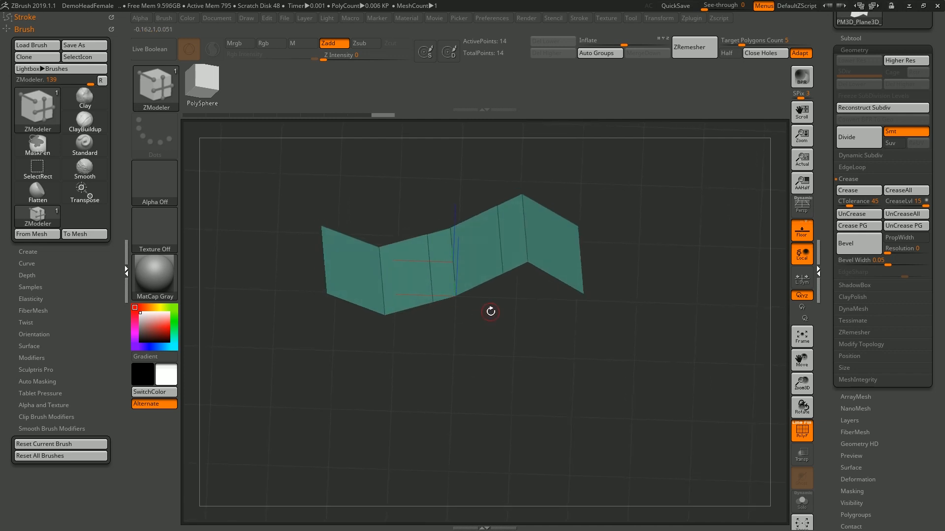
# Step: Set the edge action to Move and raise both inserted edge loops to shape the folds of the strand
pyautogui.press('space')
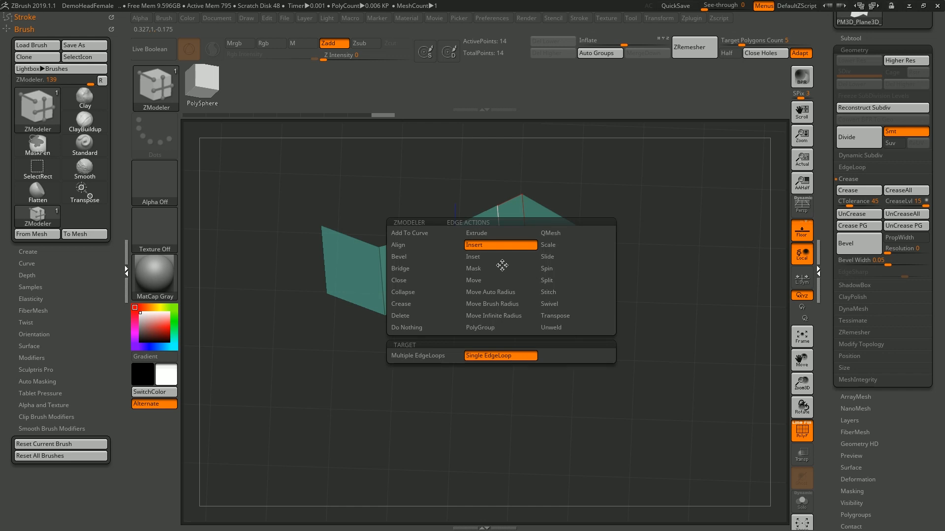
pyautogui.click(492, 303)
pyautogui.moveTo(504, 275); pyautogui.dragTo(445, 288)
pyautogui.moveTo(504, 323); pyautogui.dragTo(525, 345)
# Step: Switch the ZModeler edge action back to Insert and view the folded strand from below
pyautogui.press('space')
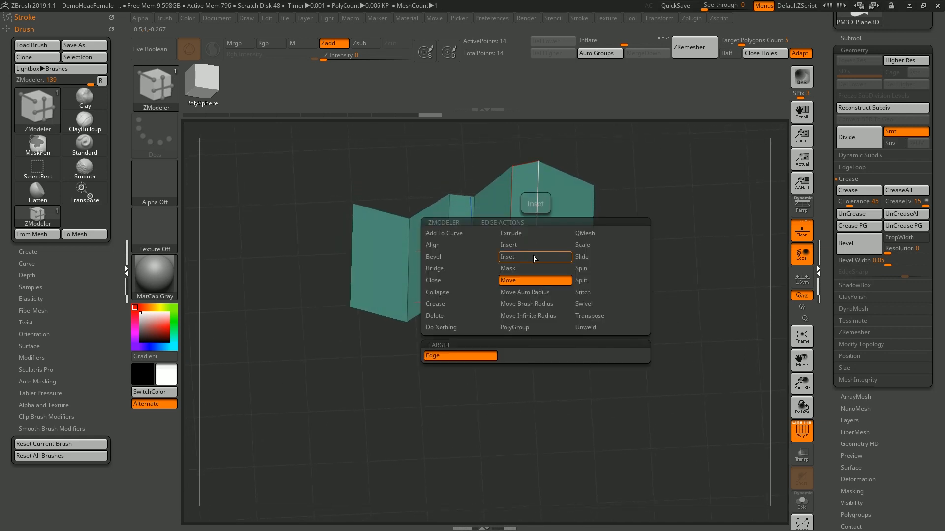
pyautogui.click(532, 247)
pyautogui.moveTo(605, 243); pyautogui.dragTo(575, 322)
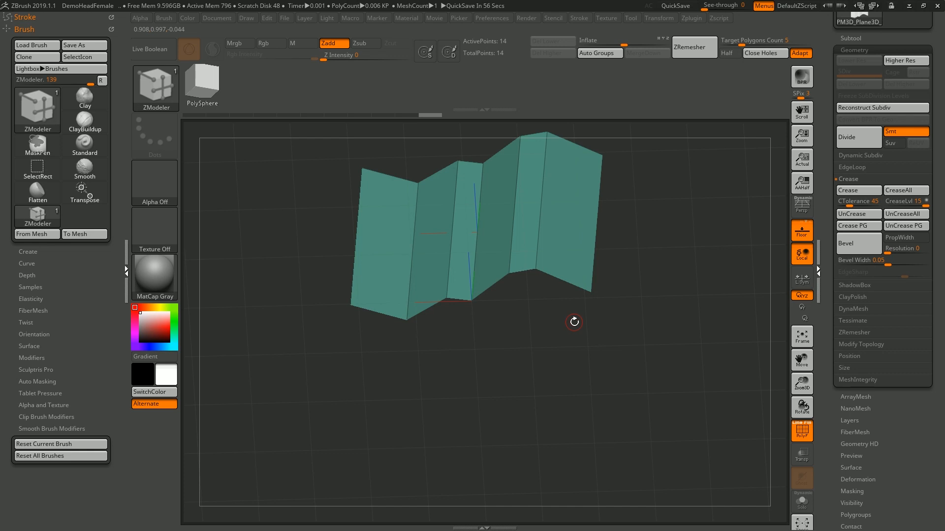
pyautogui.moveTo(574, 324); pyautogui.dragTo(542, 338)
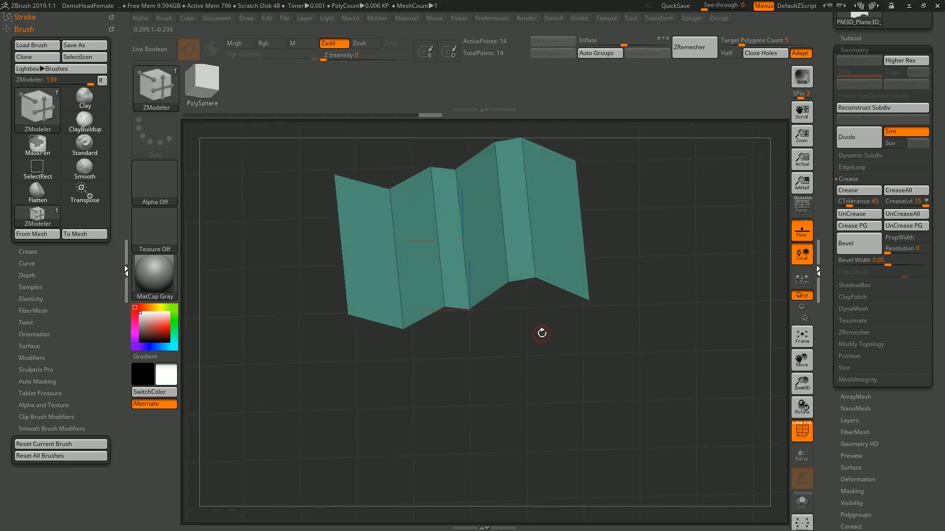
# Step: Try subdividing the folded strand to preview how its edges smooth out
pyautogui.hotkey('ctrl', 'd')
pyautogui.hotkey('shift', 'f')
pyautogui.hotkey('ctrl', 'd')
pyautogui.moveTo(563, 336); pyautogui.dragTo(560, 365)
pyautogui.hotkey('shift', 'd')
pyautogui.hotkey('shift', 'd')
pyautogui.moveTo(560, 384); pyautogui.dragTo(535, 327)
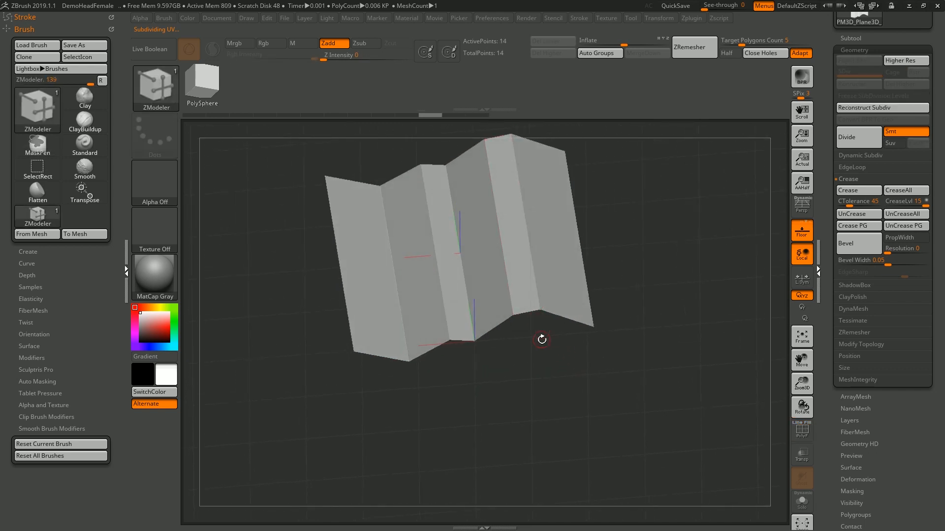
# Step: Show the wireframe and insert supporting edge loops close to the strand's fold edges
pyautogui.hotkey('shift', 'f')
pyautogui.click(487, 319)
pyautogui.moveTo(473, 374); pyautogui.dragTo(502, 389)
pyautogui.click(411, 296)
# Step: Subdivide the strand to level 4 to check its smoothed folds, and undo the subdivision
pyautogui.hotkey('shift', 'f')
pyautogui.hotkey('ctrl', 'd')
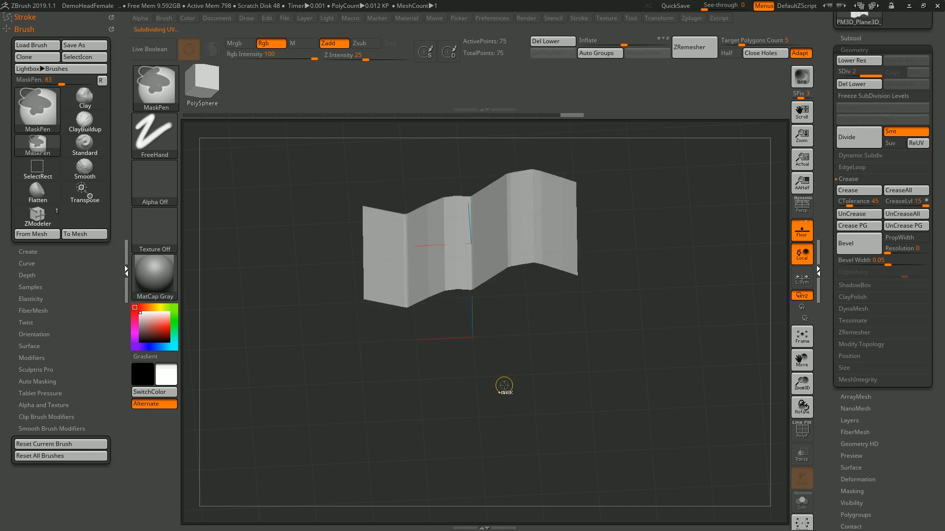
pyautogui.hotkey('ctrl', 'd')
pyautogui.keyDown('shift'); pyautogui.moveTo(510, 373); pyautogui.dragTo(574, 204); pyautogui.keyUp('shift')
pyautogui.hotkey('ctrl', 'd')
pyautogui.moveTo(585, 310)
pyautogui.mouseDown()
pyautogui.moveTo(592, 331)
pyautogui.moveTo(584, 308)
pyautogui.mouseUp()
pyautogui.moveTo(615, 186); pyautogui.dragTo(618, 204)
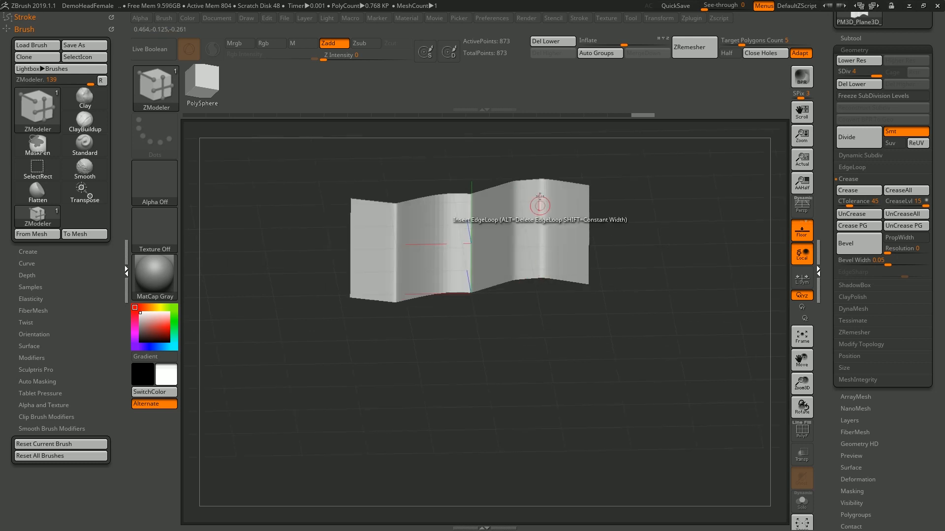
pyautogui.moveTo(438, 343); pyautogui.dragTo(452, 358)
pyautogui.hotkey('ctrl', 'z')
pyautogui.hotkey('ctrl', 'z')
# Step: Turn the strand to a straight front view and create a new InsertMesh brush from it
pyautogui.moveTo(643, 352); pyautogui.dragTo(636, 320)
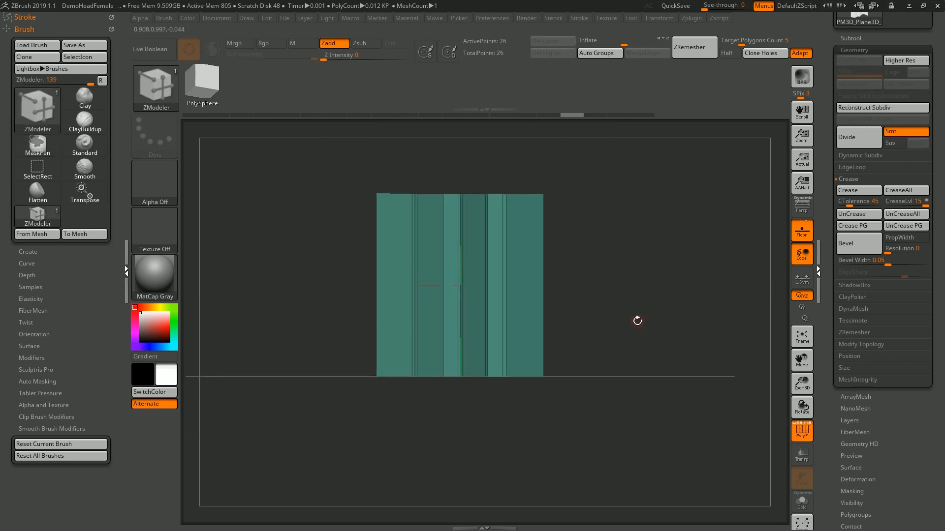
pyautogui.keyDown('alt'); pyautogui.moveTo(599, 279); pyautogui.dragTo(517, 125); pyautogui.keyUp('alt')
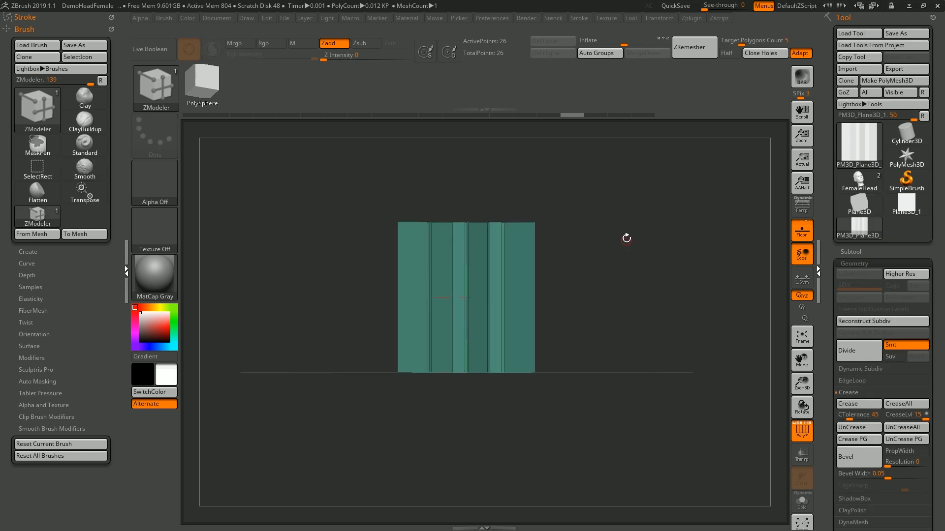
pyautogui.press('b')
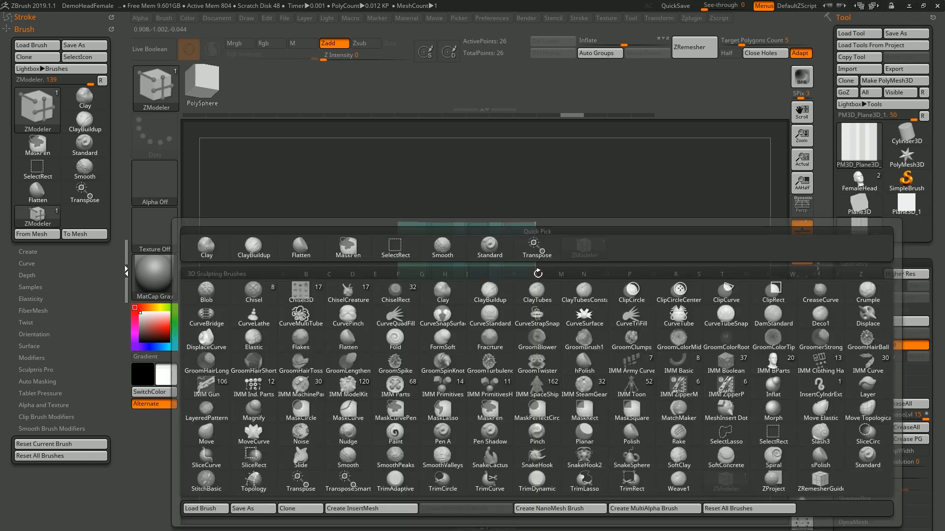
pyautogui.click(378, 512)
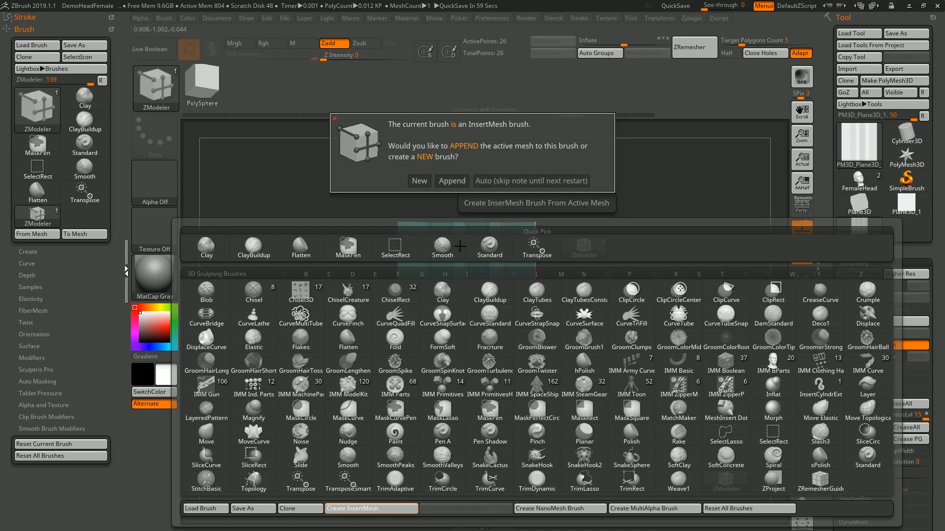
pyautogui.click(419, 181)
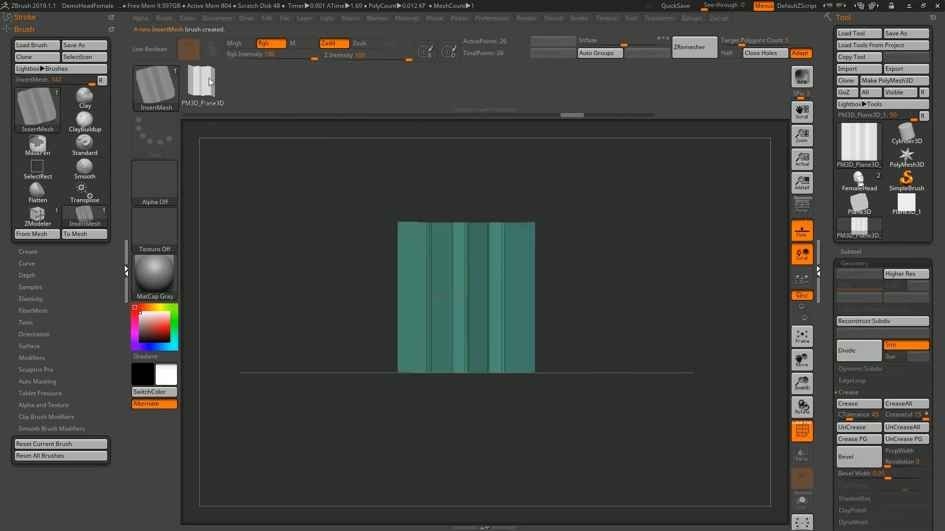
# Step: Switch to the FemaleHead tool, hide the wireframe, and insert a test strand piece on the upper forehead
pyautogui.click(859, 180)
pyautogui.moveTo(645, 211); pyautogui.dragTo(668, 307)
pyautogui.hotkey('shift', 'f')
pyautogui.moveTo(512, 227); pyautogui.dragTo(533, 261)
pyautogui.moveTo(629, 268); pyautogui.dragTo(537, 236)
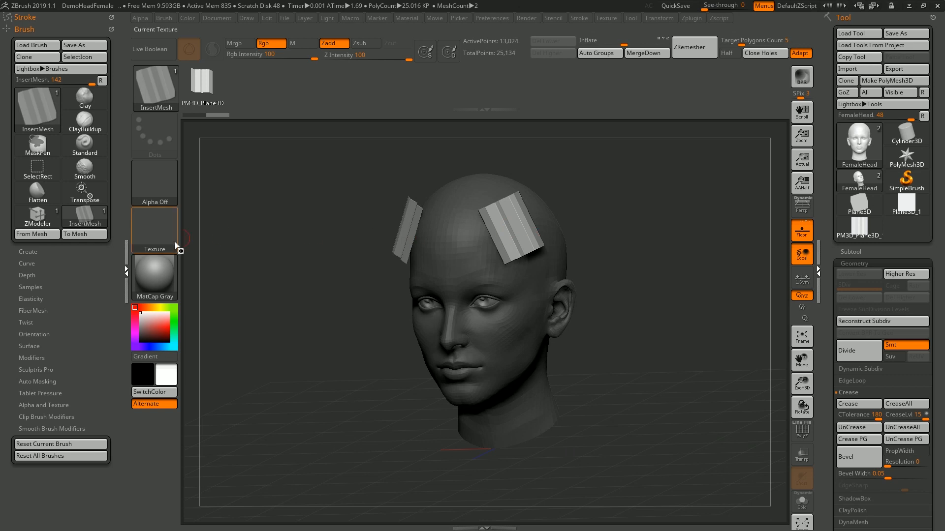
# Step: Turn on Curve Mode in the stroke settings and undo the inserted test piece
pyautogui.moveTo(97, 312)
pyautogui.mouseDown()
pyautogui.moveTo(97, 296)
pyautogui.moveTo(91, 304)
pyautogui.mouseUp()
pyautogui.click(25, 17)
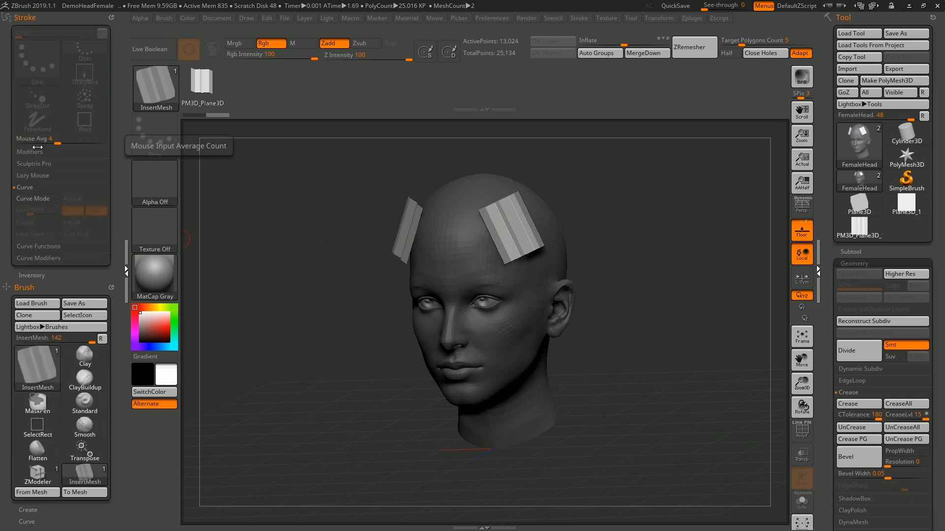
pyautogui.click(41, 200)
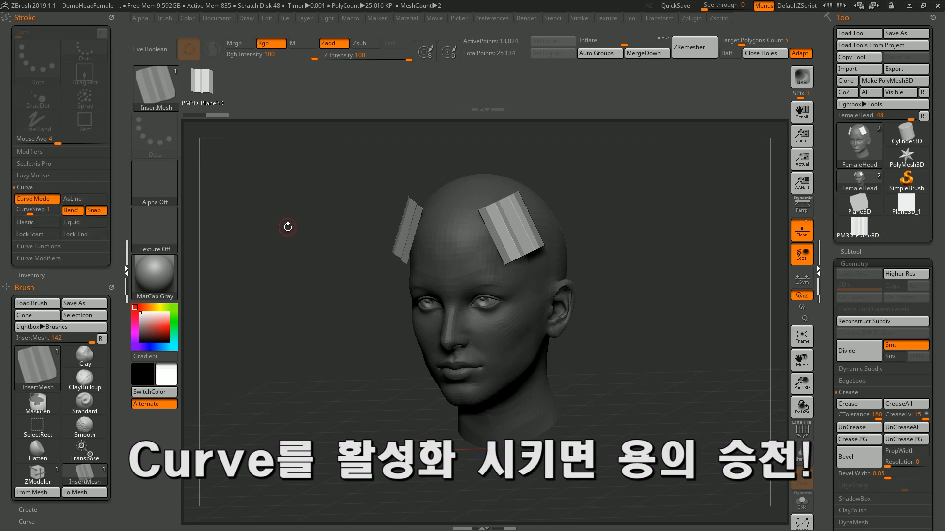
pyautogui.moveTo(290, 219); pyautogui.dragTo(288, 235)
pyautogui.hotkey('ctrl', 'z')
# Step: Draw a curved strand over the side of the scalp and examine its segments up close
pyautogui.moveTo(591, 209)
pyautogui.keyDown('alt'); pyautogui.mouseDown()
pyautogui.moveTo(585, 232)
pyautogui.moveTo(496, 267)
pyautogui.mouseUp(); pyautogui.keyUp('alt')
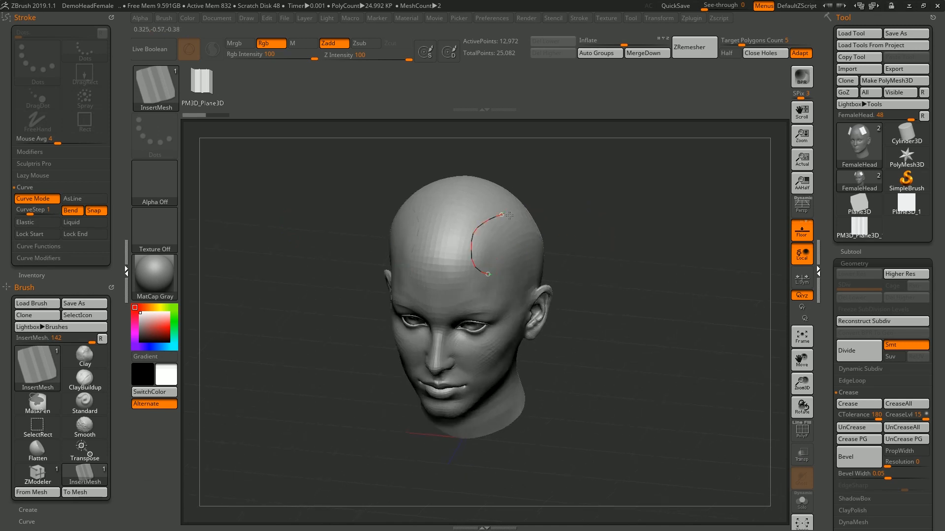
pyautogui.moveTo(506, 214); pyautogui.dragTo(506, 214)
pyautogui.moveTo(607, 261)
pyautogui.keyDown('alt'); pyautogui.mouseDown()
pyautogui.moveTo(671, 320)
pyautogui.moveTo(684, 281)
pyautogui.moveTo(667, 213)
pyautogui.mouseUp(); pyautogui.keyUp('alt')
pyautogui.hotkey('shift', 'f')
pyautogui.hotkey('shift', 'f')
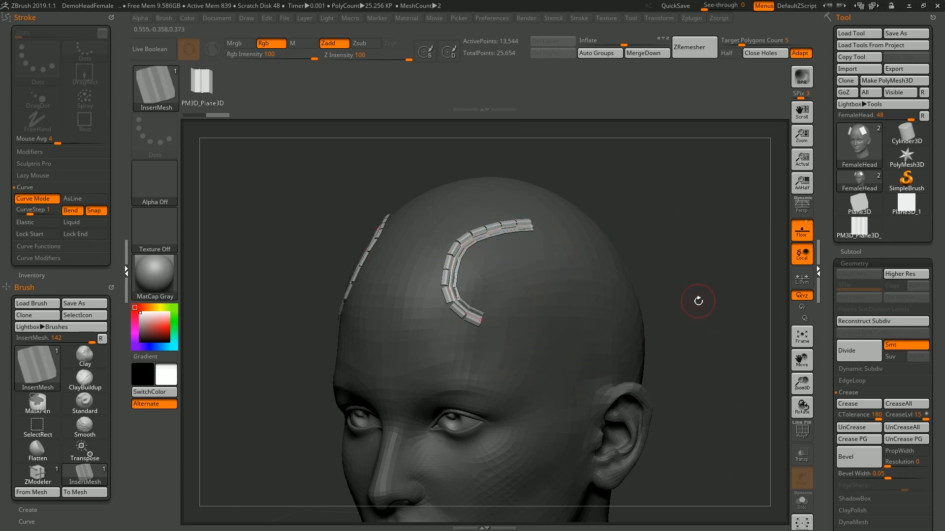
pyautogui.moveTo(708, 301); pyautogui.dragTo(688, 280)
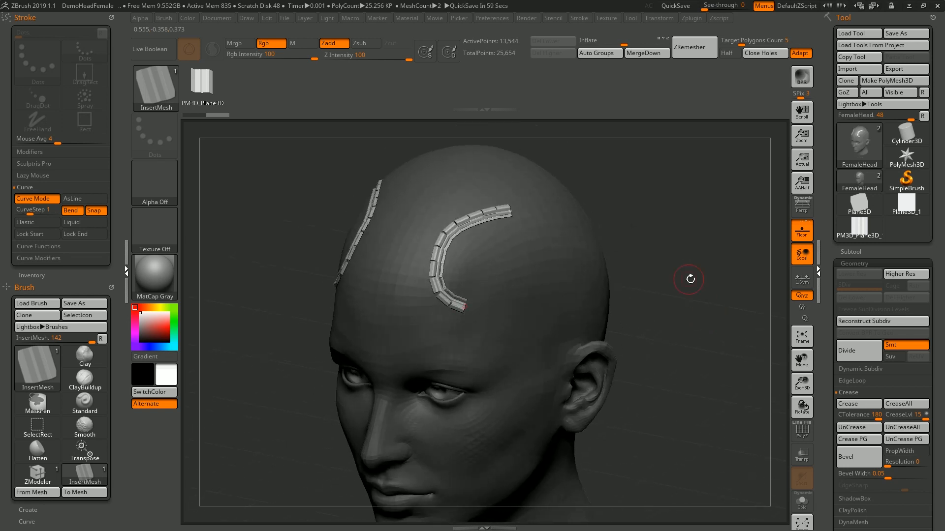
# Step: Expand the InsertMesh brush's Modifiers and turn on Weld Points
pyautogui.moveTo(112, 246); pyautogui.dragTo(112, 75)
pyautogui.scroll(-3, 82, 315)
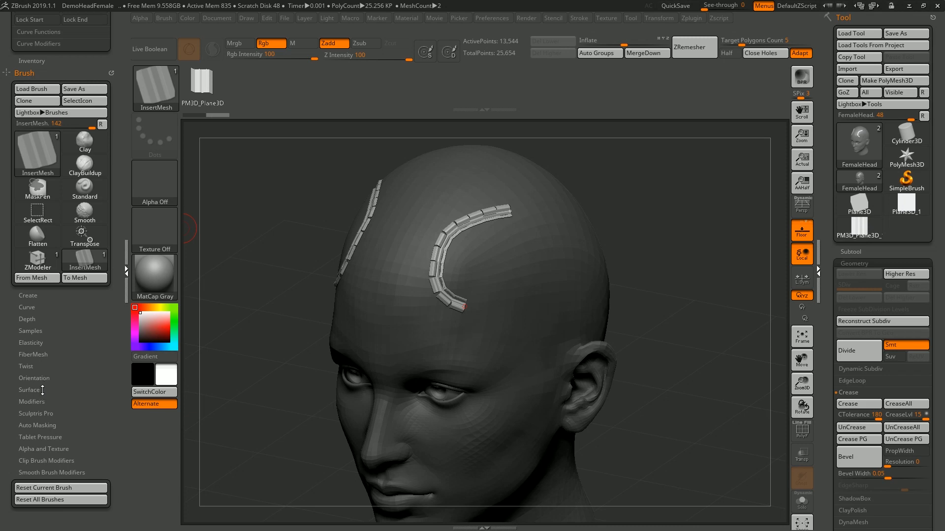
pyautogui.click(31, 401)
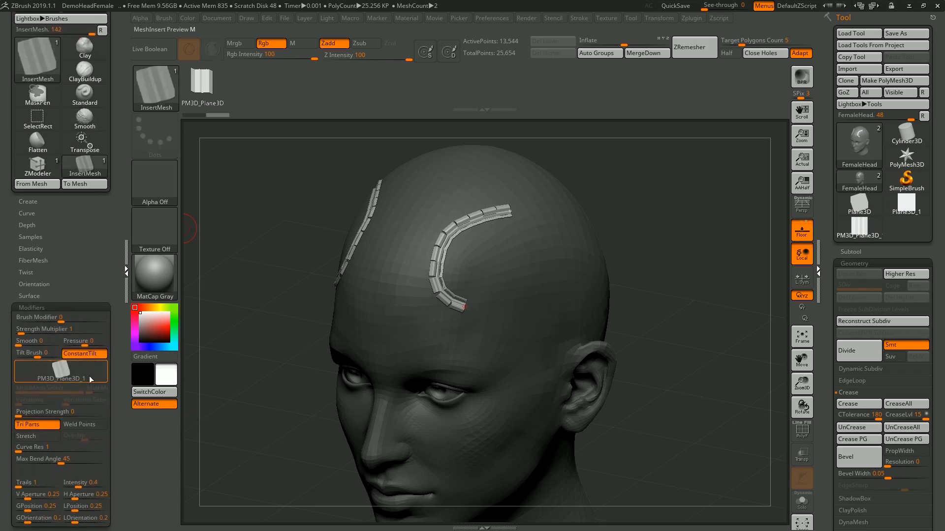
pyautogui.moveTo(102, 263); pyautogui.dragTo(101, 521)
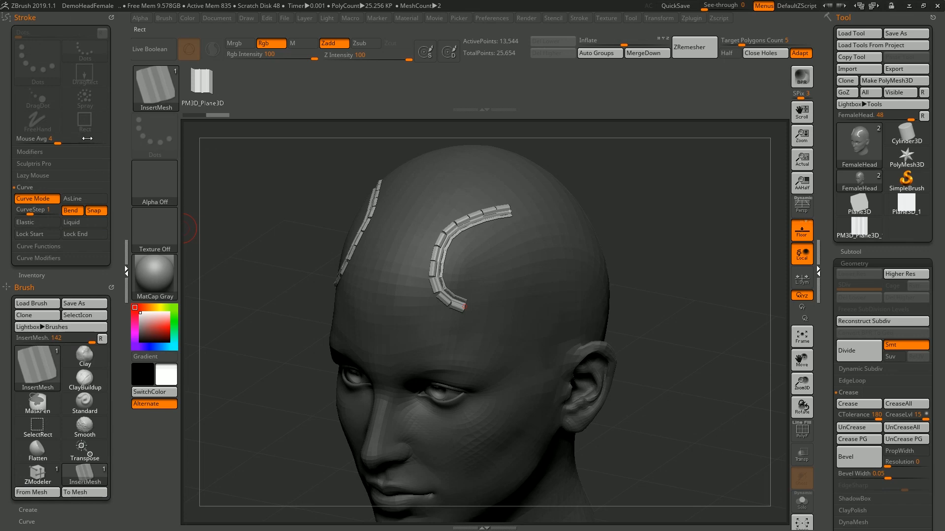
pyautogui.moveTo(114, 339); pyautogui.dragTo(112, 94)
pyautogui.moveTo(78, 271); pyautogui.dragTo(86, 203)
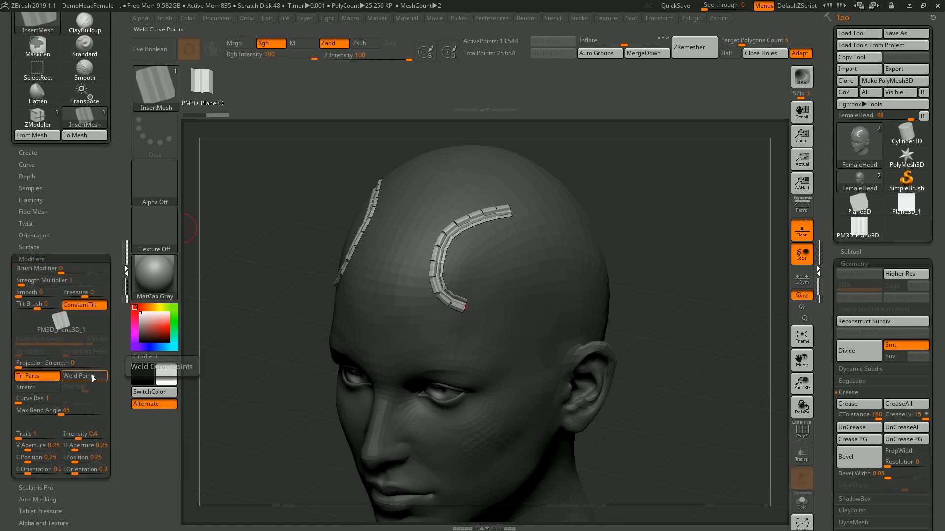
pyautogui.moveTo(113, 112); pyautogui.dragTo(114, 287)
pyautogui.moveTo(116, 202)
pyautogui.mouseDown()
pyautogui.moveTo(113, 294)
pyautogui.moveTo(115, 203)
pyautogui.mouseUp()
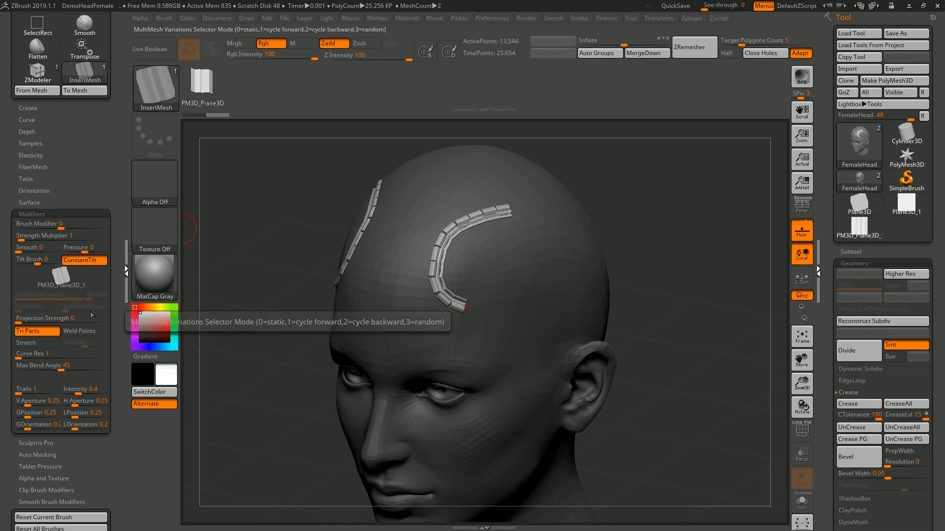
pyautogui.click(90, 333)
# Step: Undo the earlier strand and draw another curved one on the scalp to test Weld Points
pyautogui.moveTo(638, 272); pyautogui.dragTo(648, 282)
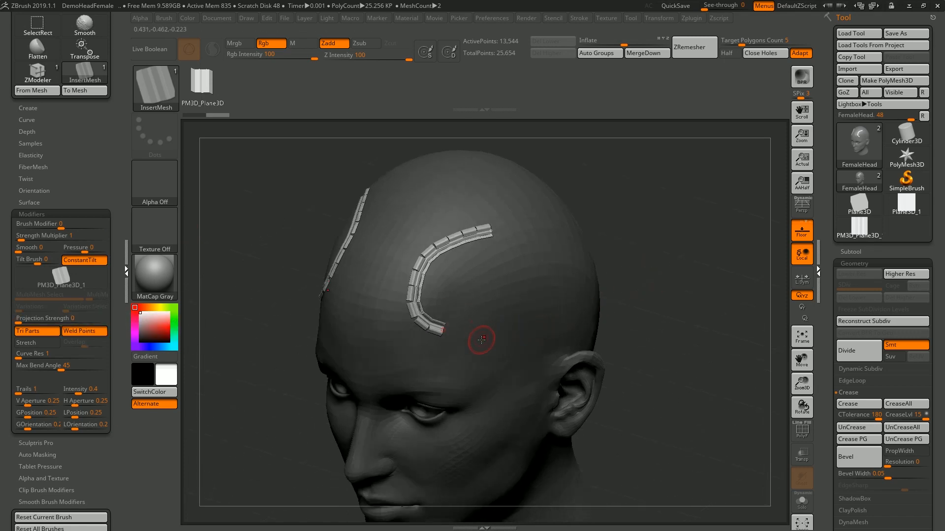
pyautogui.hotkey('ctrl', 'z')
pyautogui.moveTo(438, 326)
pyautogui.mouseDown()
pyautogui.moveTo(447, 248)
pyautogui.moveTo(487, 226)
pyautogui.mouseUp()
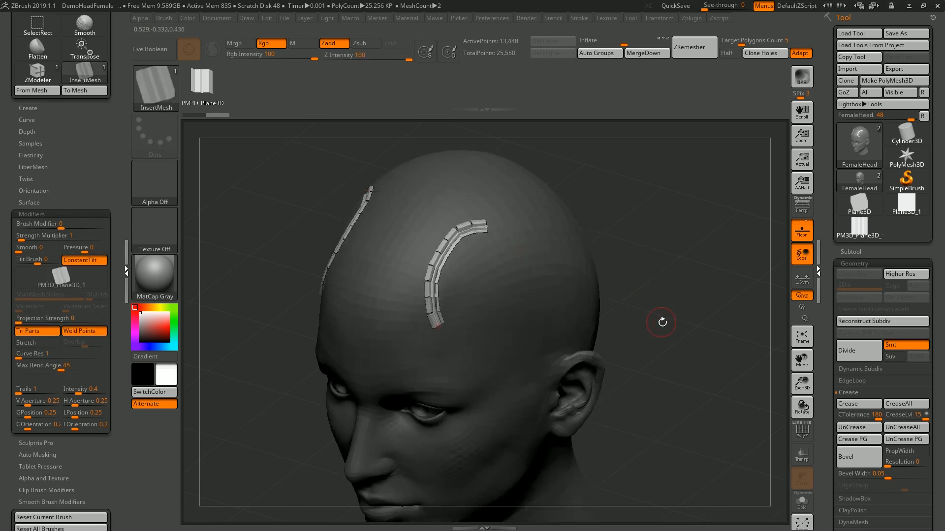
pyautogui.moveTo(654, 305)
pyautogui.mouseDown()
pyautogui.moveTo(686, 347)
pyautogui.moveTo(647, 295)
pyautogui.moveTo(669, 312)
pyautogui.moveTo(659, 301)
pyautogui.mouseUp()
# Step: Raise Curve Res to 6, test it with curved strands over the scalp, and undo them
pyautogui.moveTo(470, 227); pyautogui.dragTo(453, 236, button='right')
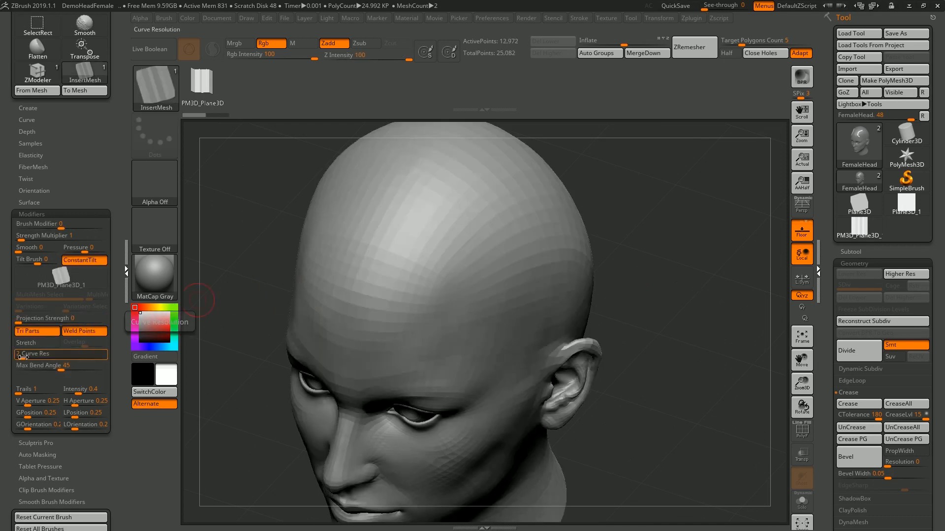
pyautogui.click(26, 358)
pyautogui.moveTo(470, 206)
pyautogui.mouseDown()
pyautogui.moveTo(390, 327)
pyautogui.moveTo(431, 311)
pyautogui.moveTo(532, 203)
pyautogui.mouseUp()
pyautogui.hotkey('ctrl', 'z')
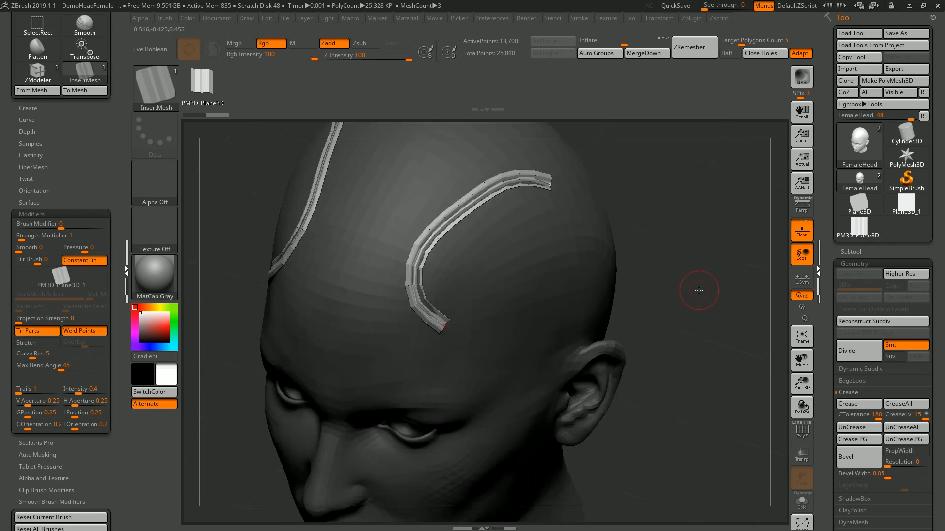
pyautogui.moveTo(700, 292); pyautogui.dragTo(687, 314)
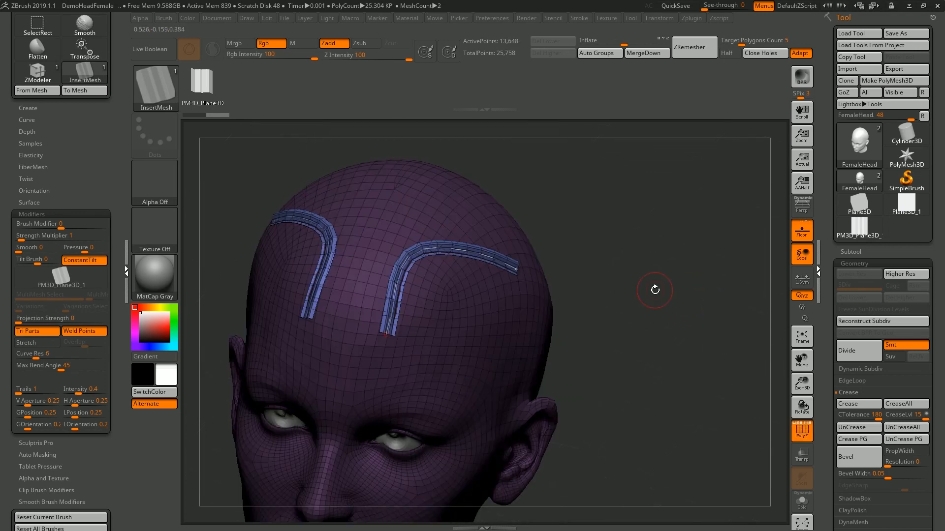
pyautogui.hotkey('shift', 'f')
pyautogui.moveTo(654, 291); pyautogui.dragTo(673, 238)
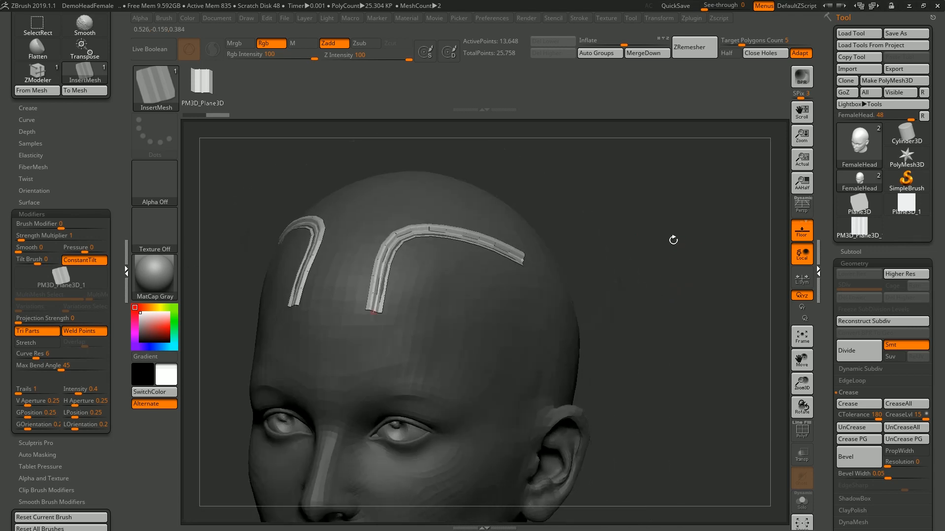
pyautogui.hotkey('ctrl', 'z')
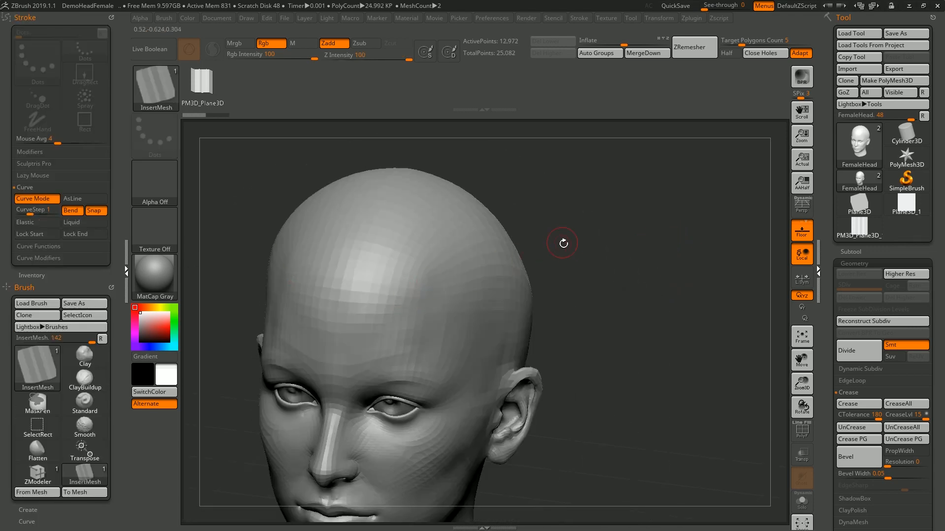
# Step: Draw a short curved strand from the forehead over the scalp, examine it, and undo it
pyautogui.moveTo(583, 249); pyautogui.dragTo(593, 245)
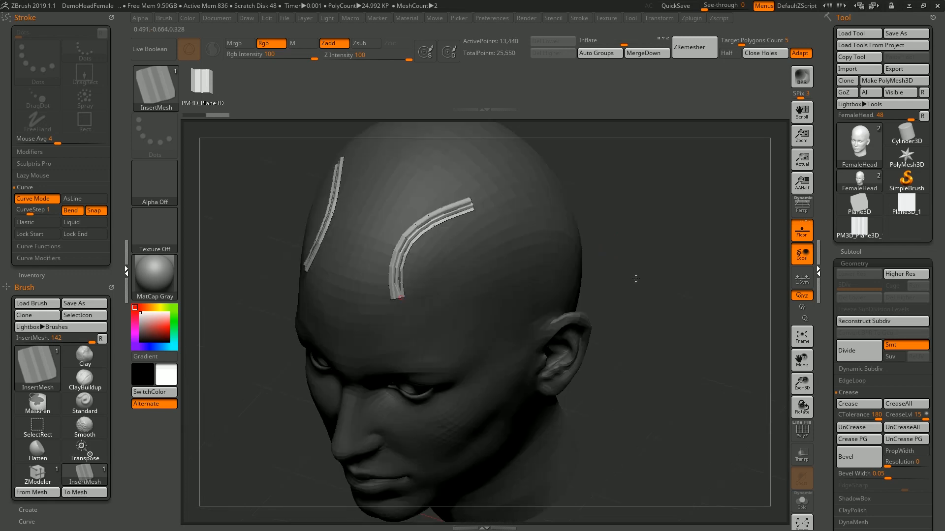
pyautogui.moveTo(651, 279); pyautogui.dragTo(670, 233)
pyautogui.moveTo(542, 255); pyautogui.dragTo(630, 266)
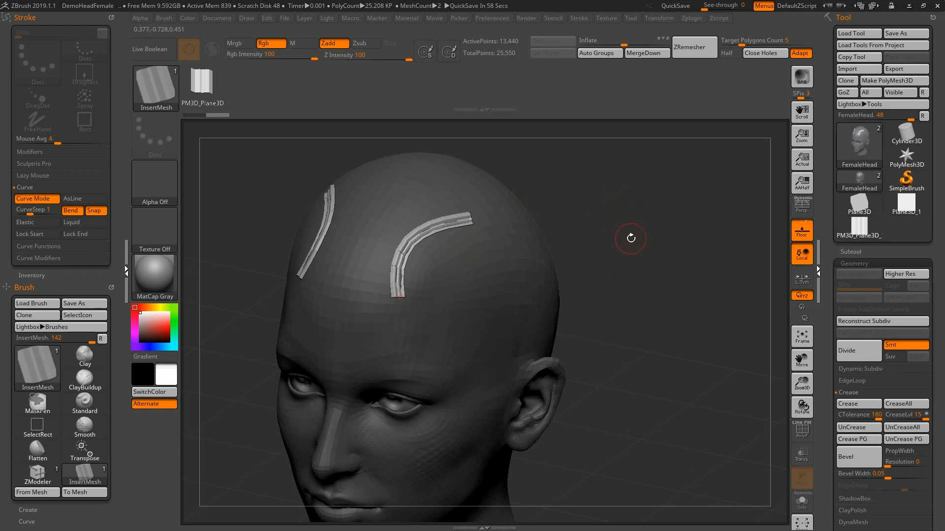
pyautogui.hotkey('ctrl', 'z')
# Step: Turn on Size under Curve Modifiers with the Curve Falloff graph expanded, and draw a tapering strand over the scalp
pyautogui.click(38, 258)
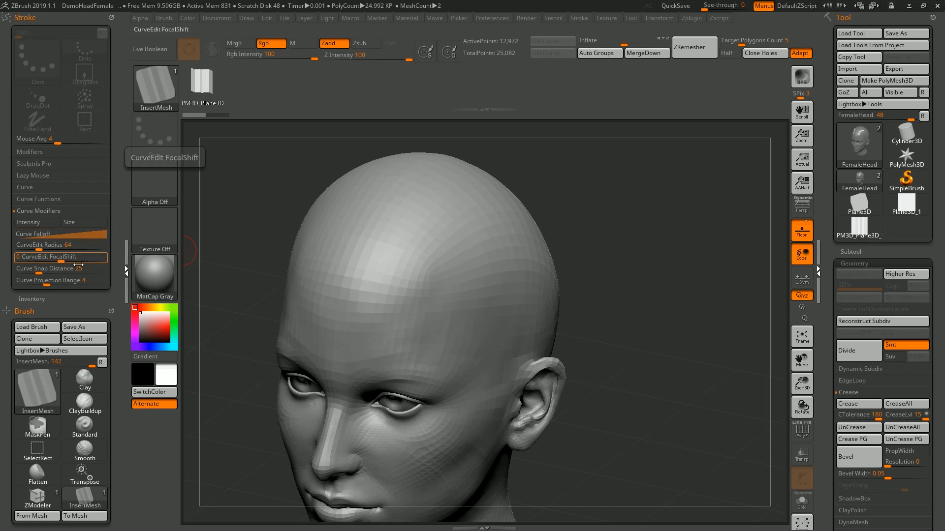
pyautogui.click(75, 234)
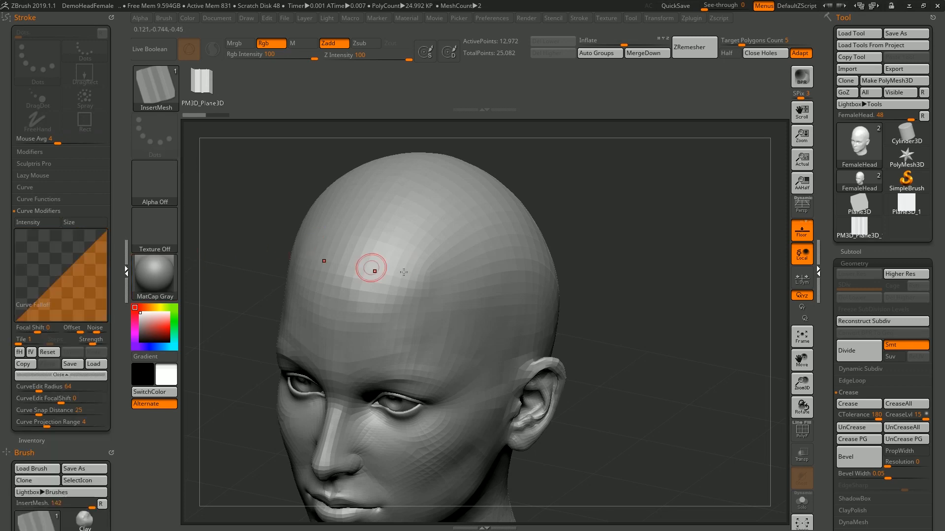
pyautogui.click(82, 225)
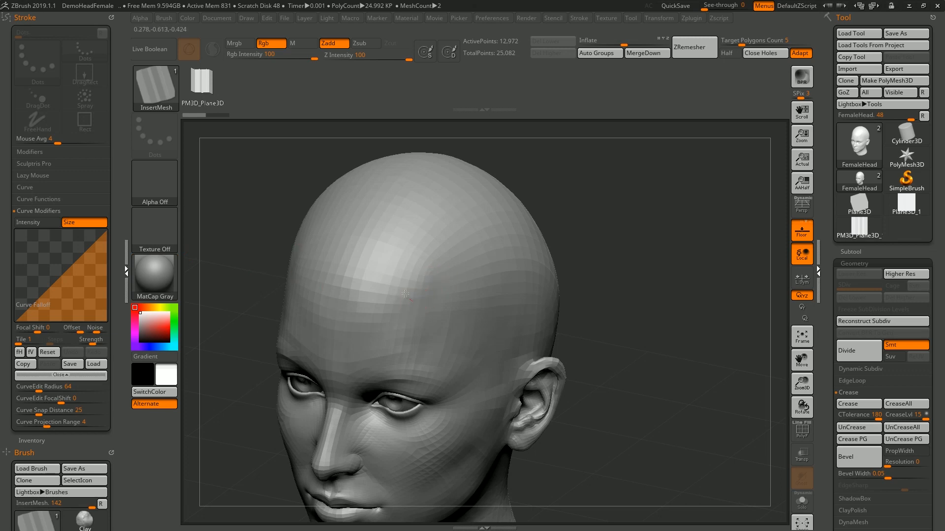
pyautogui.moveTo(477, 225); pyautogui.dragTo(492, 224)
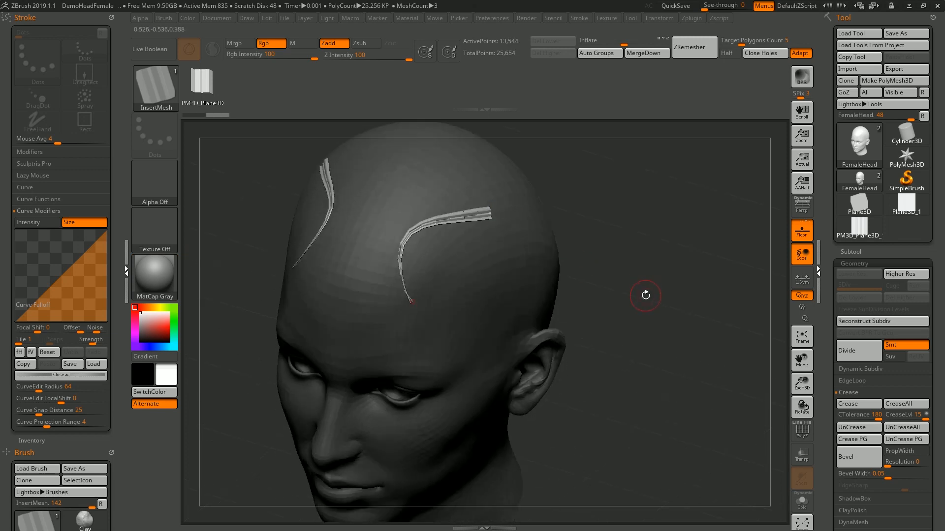
# Step: Undo the tapering strand, draw a longer one from the forehead over the scalp, examine its taper, and undo it
pyautogui.moveTo(646, 295); pyautogui.dragTo(592, 288)
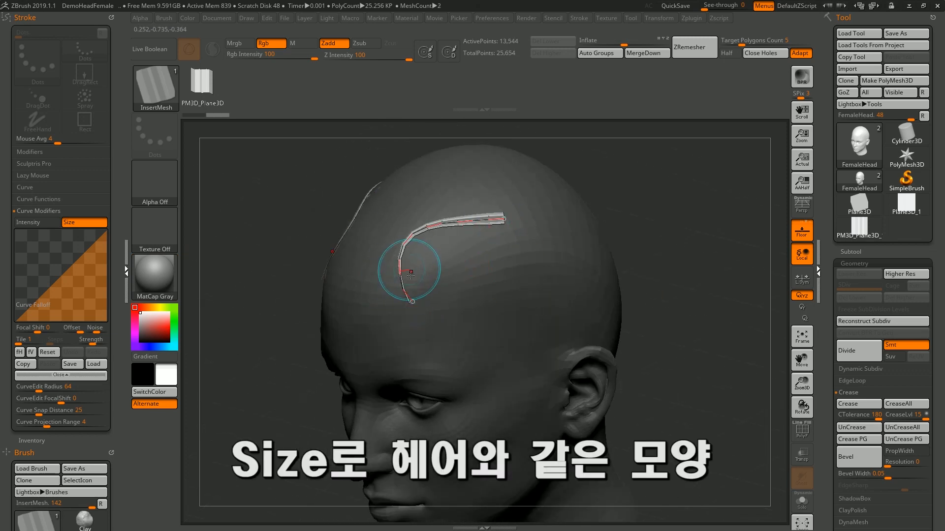
pyautogui.moveTo(689, 269); pyautogui.dragTo(660, 270)
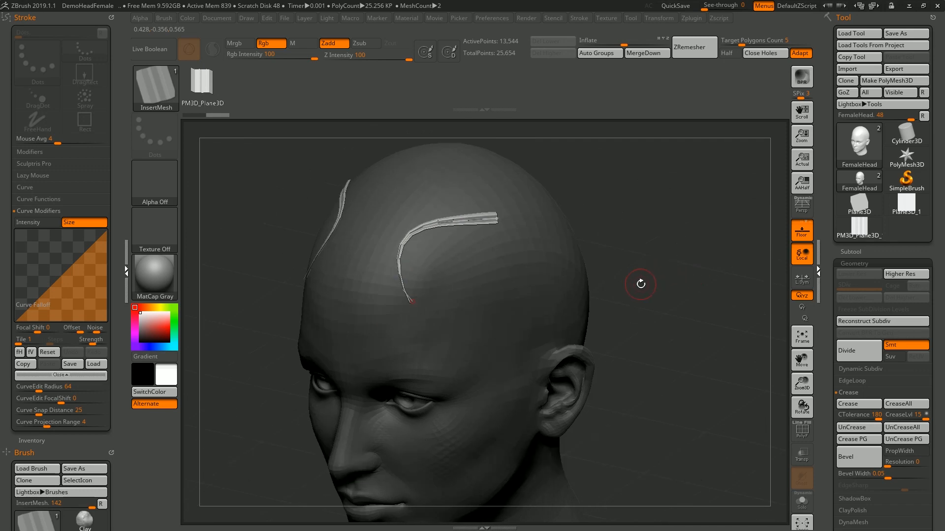
pyautogui.moveTo(413, 301); pyautogui.dragTo(407, 269)
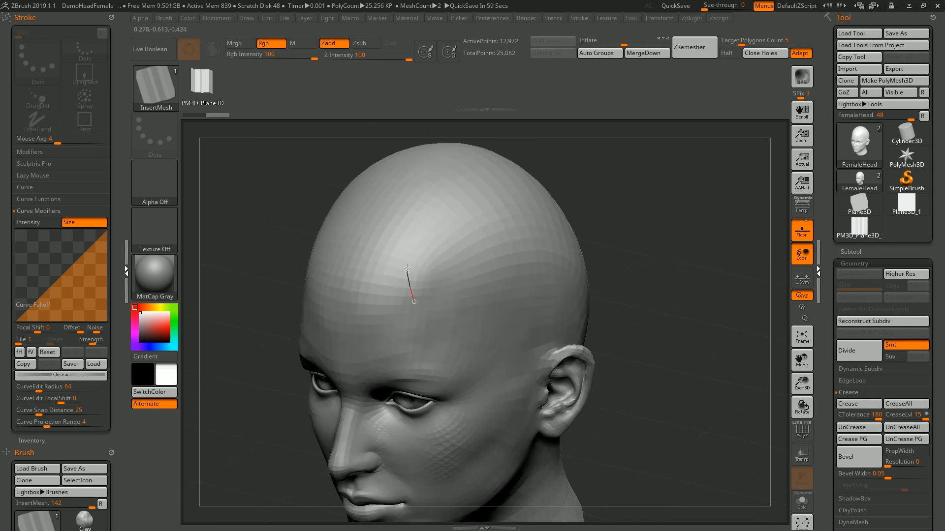
pyautogui.moveTo(503, 190); pyautogui.dragTo(512, 170)
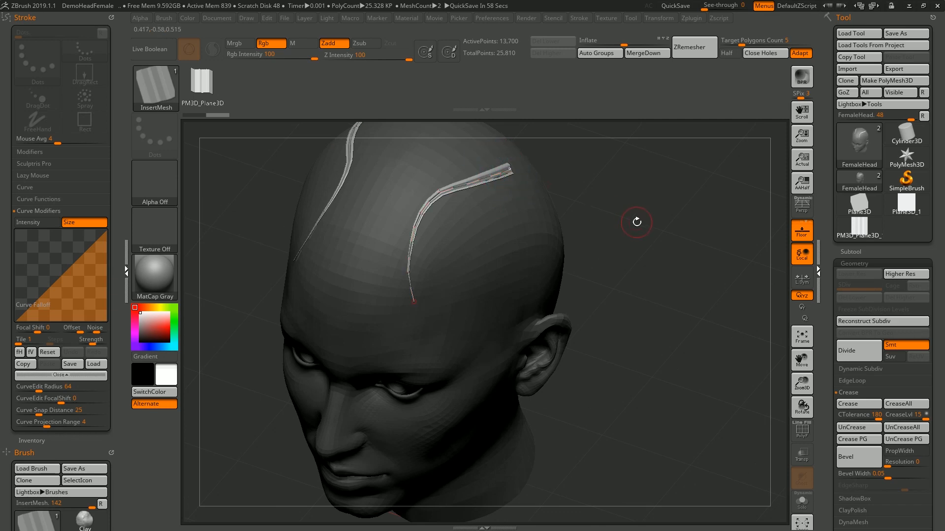
pyautogui.hotkey('ctrl', 'z')
pyautogui.moveTo(632, 225); pyautogui.dragTo(597, 234)
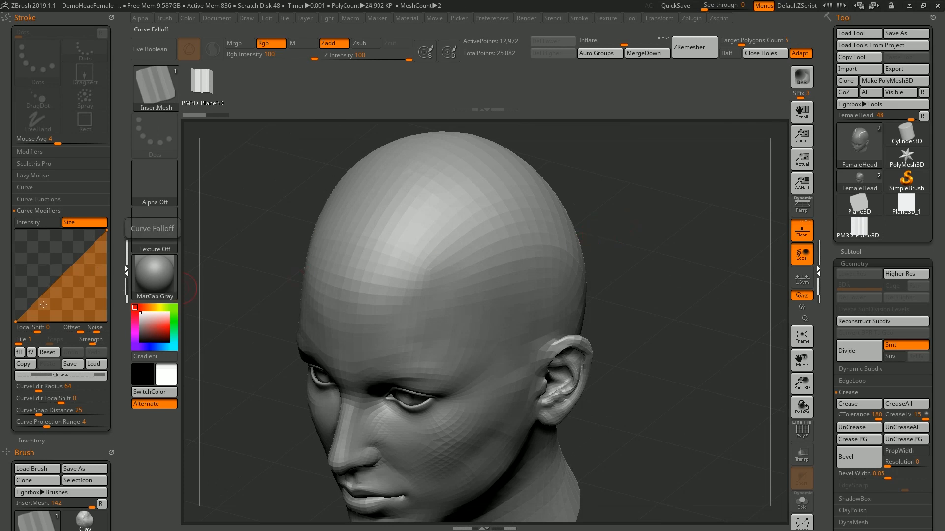
# Step: Flip the Curve Falloff graph horizontally, test it with a strand from the forehead over the scalp, and undo the strand
pyautogui.click(20, 352)
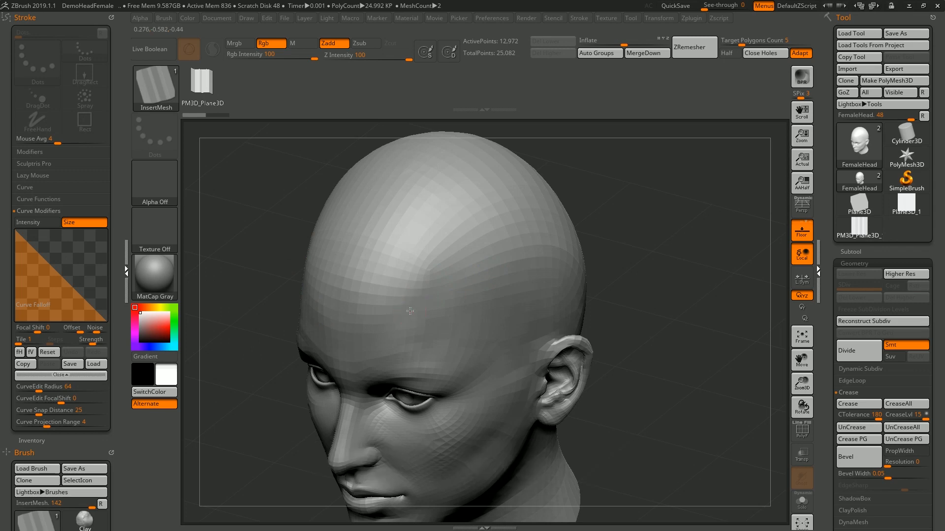
pyautogui.moveTo(506, 200); pyautogui.dragTo(515, 200)
pyautogui.moveTo(651, 243)
pyautogui.mouseDown()
pyautogui.moveTo(659, 270)
pyautogui.moveTo(693, 289)
pyautogui.moveTo(700, 249)
pyautogui.moveTo(666, 246)
pyautogui.mouseUp()
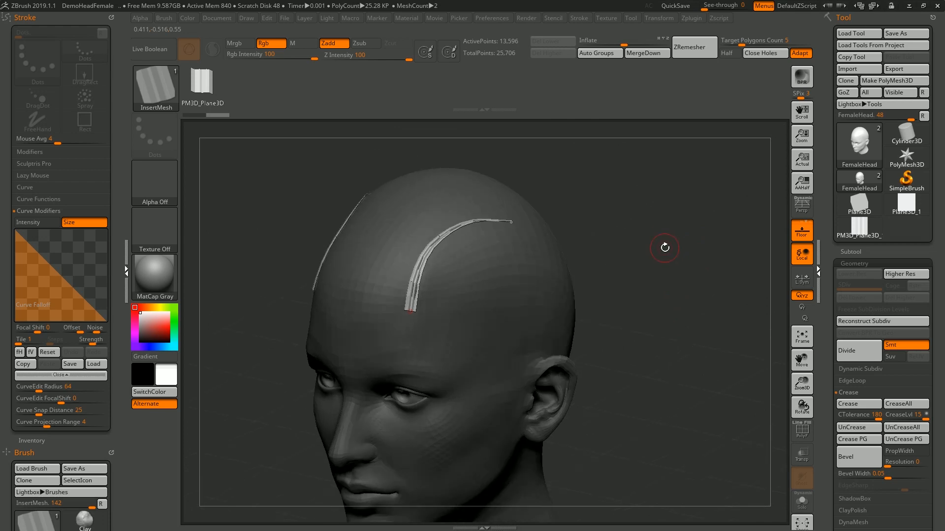
pyautogui.hotkey('ctrl', 'z')
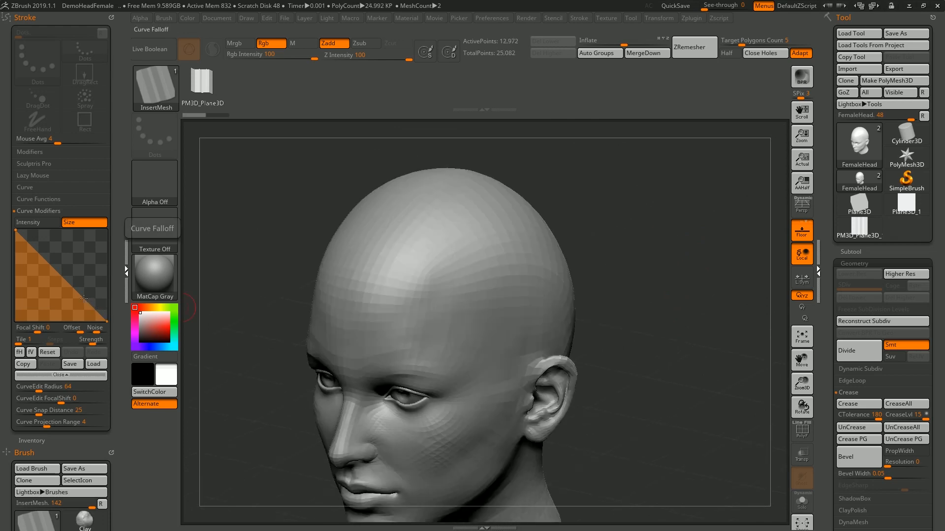
# Step: Reshape the Curve Falloff into a smooth slope with a raised end point, draw a new strand over the scalp, and release its curve
pyautogui.click(78, 294)
pyautogui.moveTo(106, 320); pyautogui.dragTo(107, 296)
pyautogui.moveTo(410, 296); pyautogui.dragTo(524, 232)
pyautogui.moveTo(653, 253); pyautogui.dragTo(577, 258)
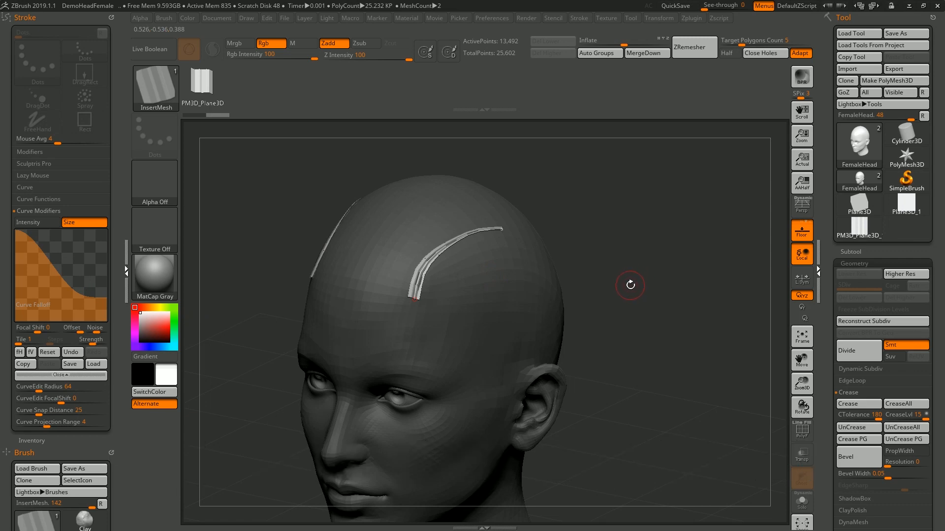
pyautogui.moveTo(629, 285); pyautogui.dragTo(532, 295)
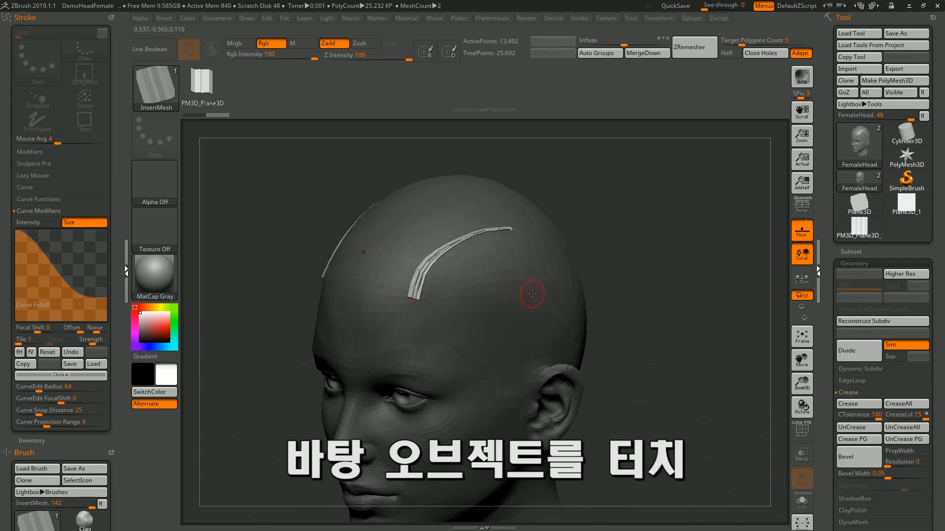
pyautogui.moveTo(662, 302); pyautogui.dragTo(663, 279)
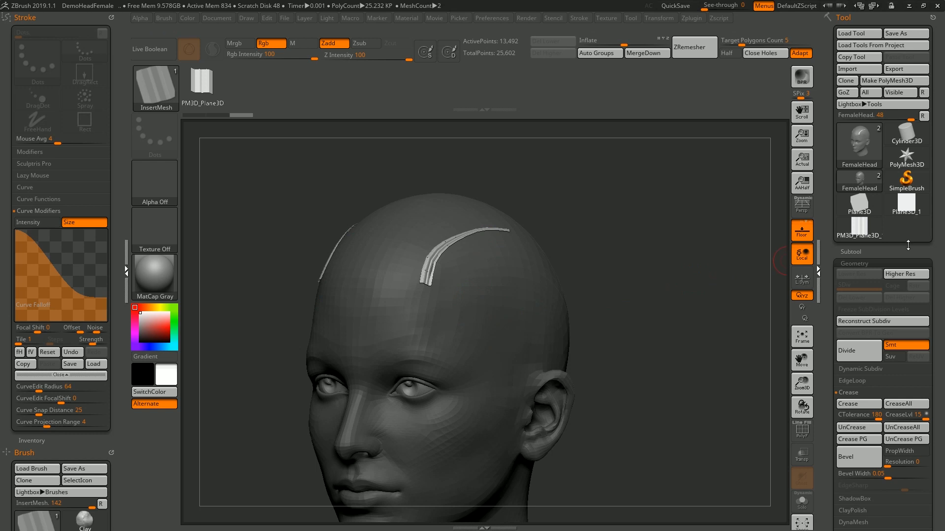
# Step: Hide the inserted strand geometry with the HidePt visibility command
pyautogui.moveTo(941, 252); pyautogui.dragTo(938, 149)
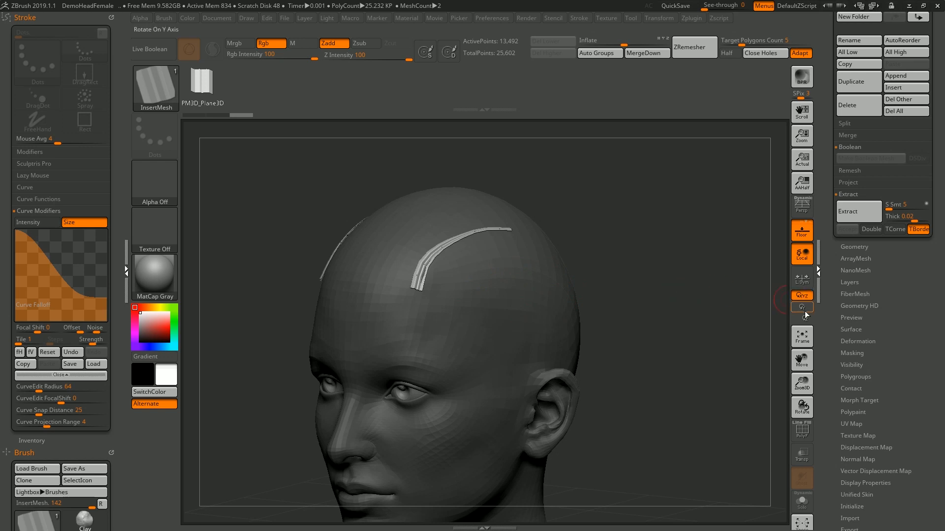
pyautogui.click(851, 365)
pyautogui.scroll(10, 888, 275)
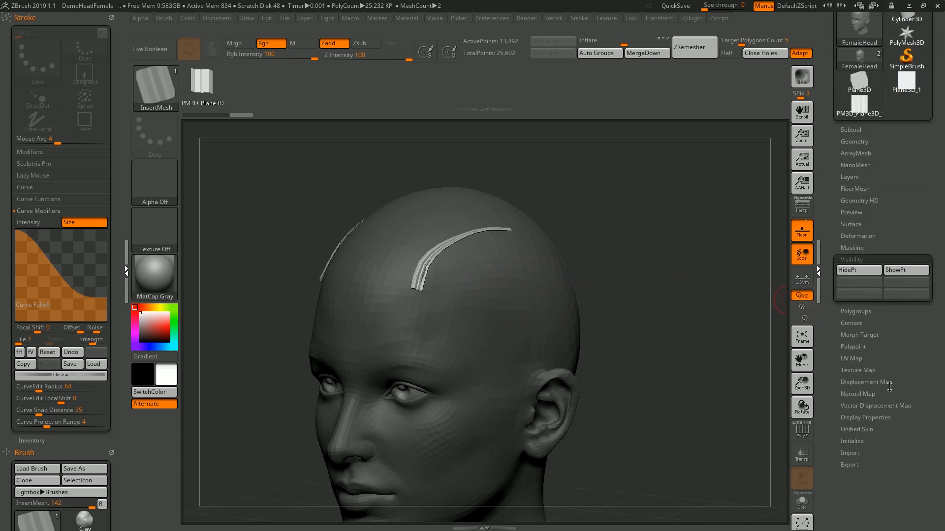
pyautogui.click(859, 319)
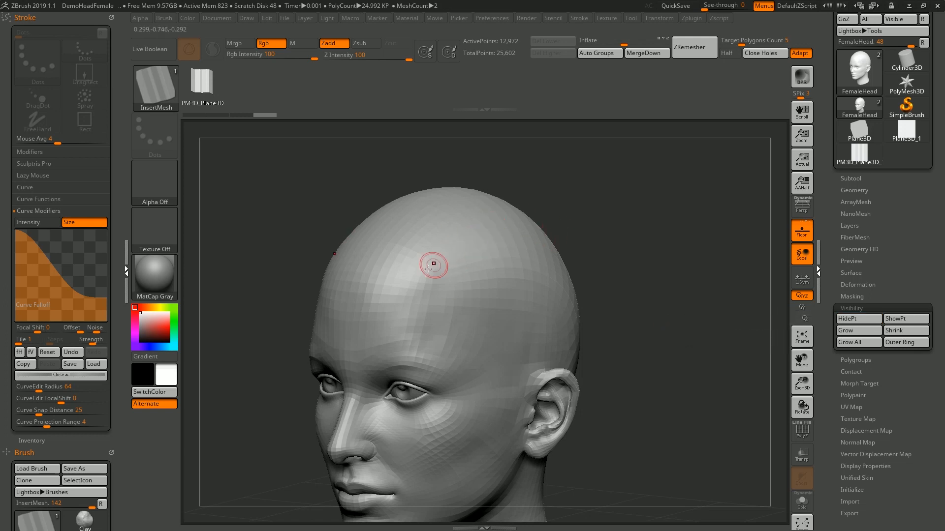
# Step: Split the hidden strand off the FemaleHead subtool into its own subtool with Split Hidden
pyautogui.scroll(3, 908, 243)
pyautogui.click(862, 251)
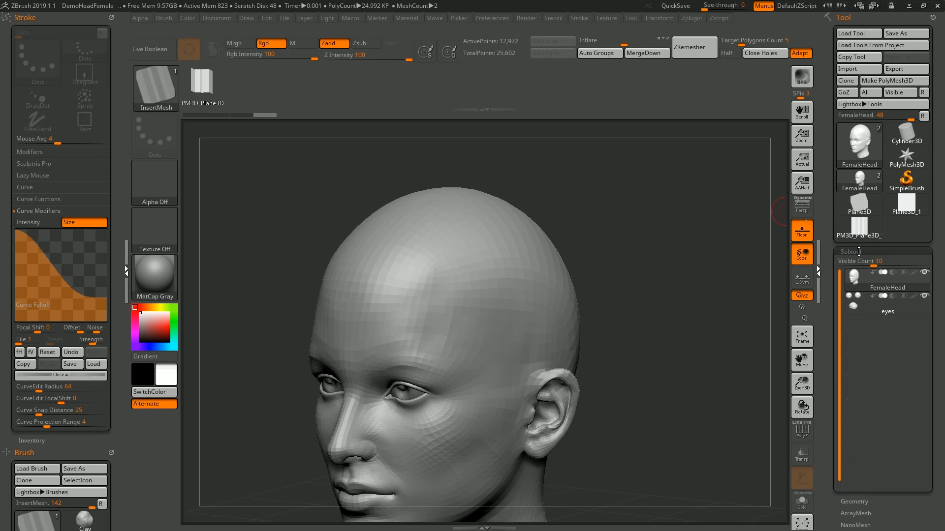
pyautogui.scroll(-5, 895, 233)
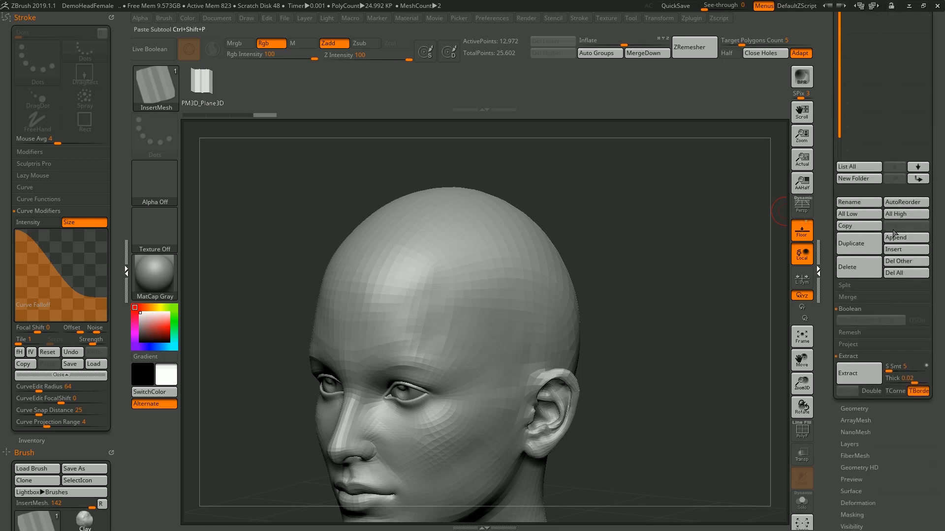
pyautogui.click(857, 284)
pyautogui.click(855, 295)
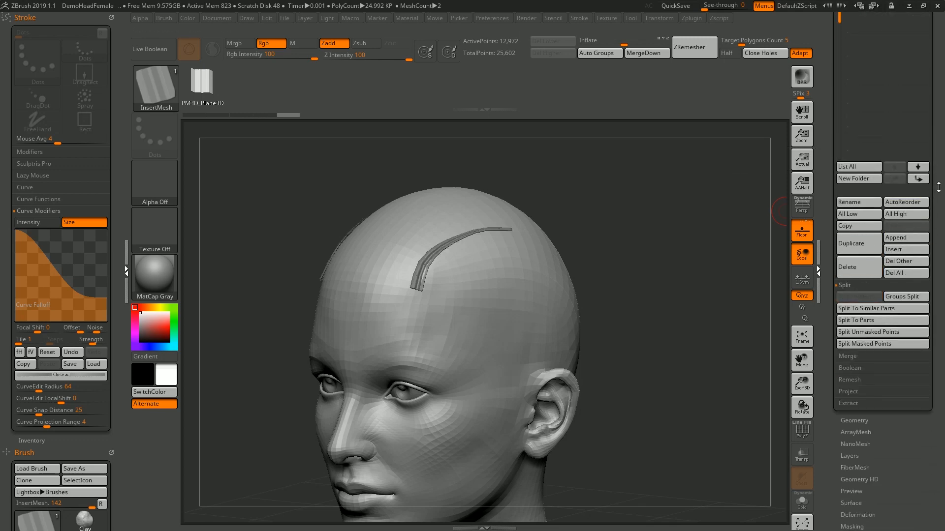
# Step: Make the split-off strand subtool FemaleHead1 active and inspect it on the head
pyautogui.moveTo(934, 195); pyautogui.dragTo(934, 420)
pyautogui.click(860, 186)
pyautogui.moveTo(673, 224)
pyautogui.mouseDown()
pyautogui.moveTo(662, 259)
pyautogui.moveTo(665, 236)
pyautogui.mouseUp()
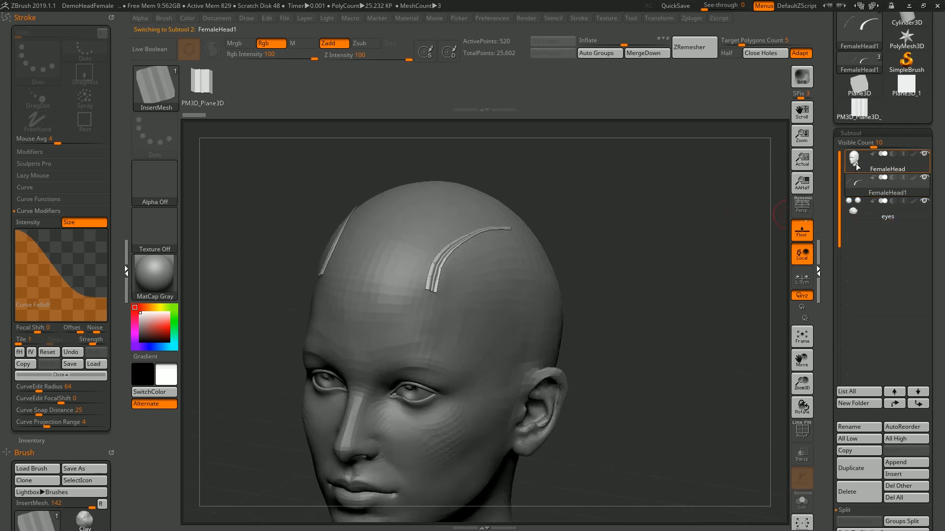
pyautogui.moveTo(854, 169)
pyautogui.moveTo(682, 216); pyautogui.dragTo(686, 228)
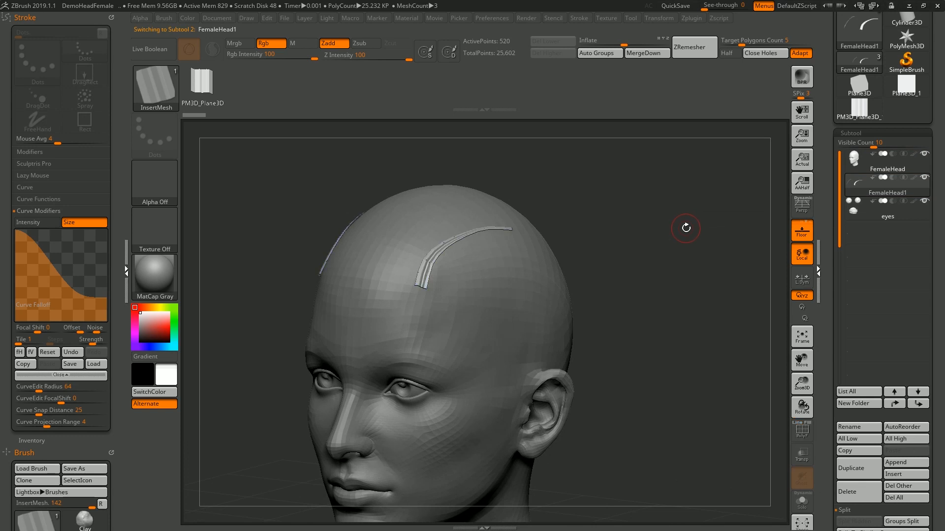
# Step: Try to subdivide the unwelded strand, inspect its segments, and undo the subdivision
pyautogui.moveTo(688, 226); pyautogui.dragTo(694, 253)
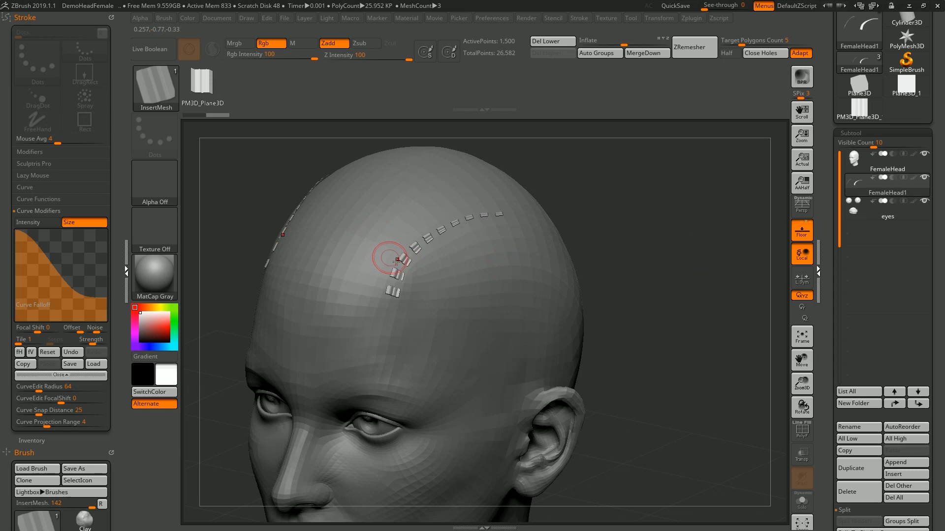
pyautogui.moveTo(681, 280); pyautogui.dragTo(699, 237)
pyautogui.hotkey('ctrl', 'z')
# Step: Weld the strand's segments together with WeldPoints under Modify Topology, using a WeldDist of 2
pyautogui.scroll(-10, 907, 368)
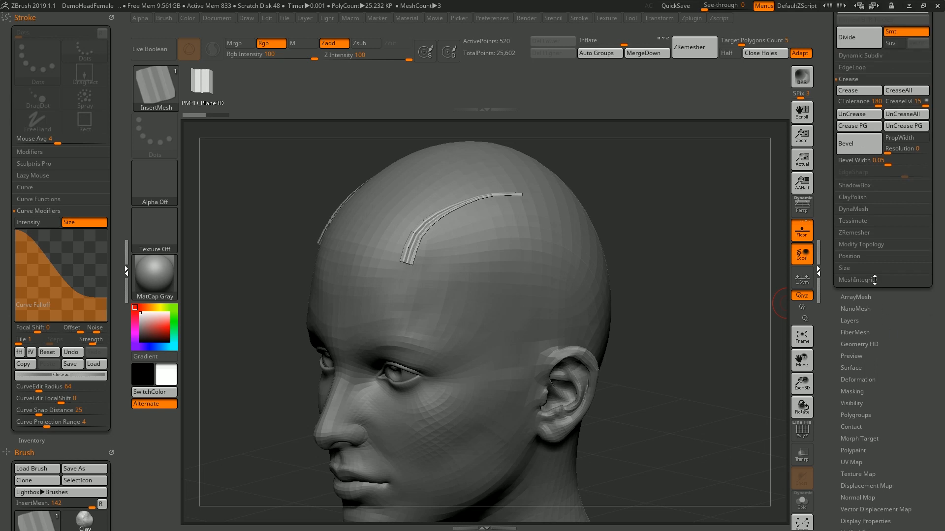
pyautogui.click(869, 245)
pyautogui.scroll(1, 915, 323)
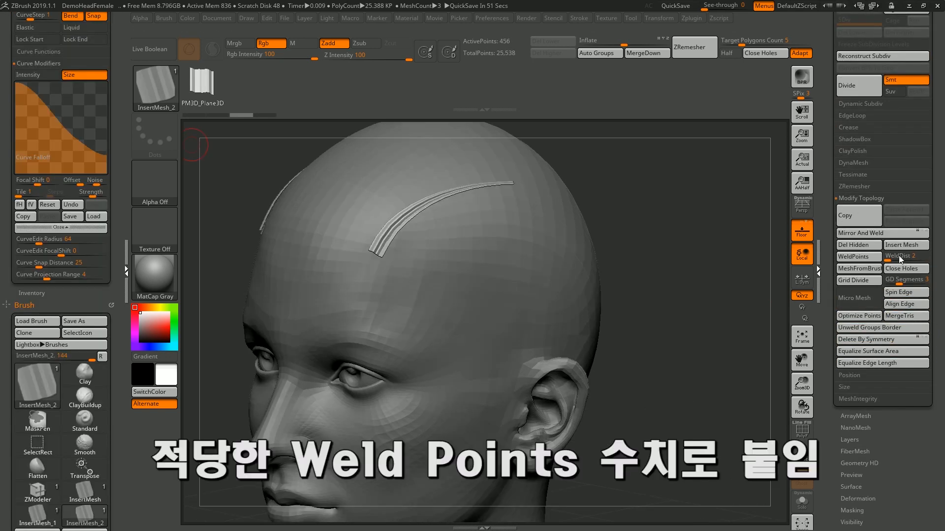
pyautogui.click(858, 258)
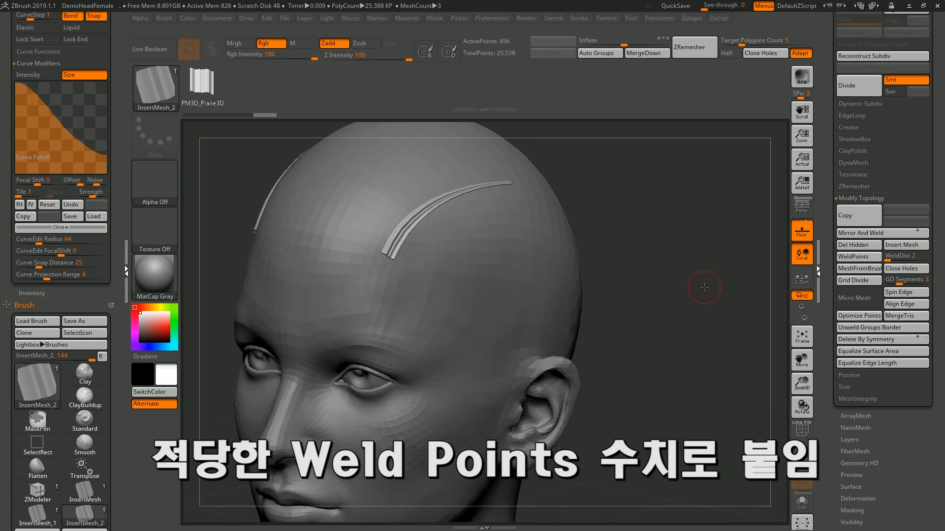
# Step: Subdivide the welded strand twice, check its shape and wireframe, and undo the subdivisions
pyautogui.hotkey('ctrl', 'd')
pyautogui.moveTo(702, 280); pyautogui.dragTo(705, 300)
pyautogui.hotkey('shift', 'f')
pyautogui.hotkey('shift', 'f')
pyautogui.hotkey('ctrl', 'd')
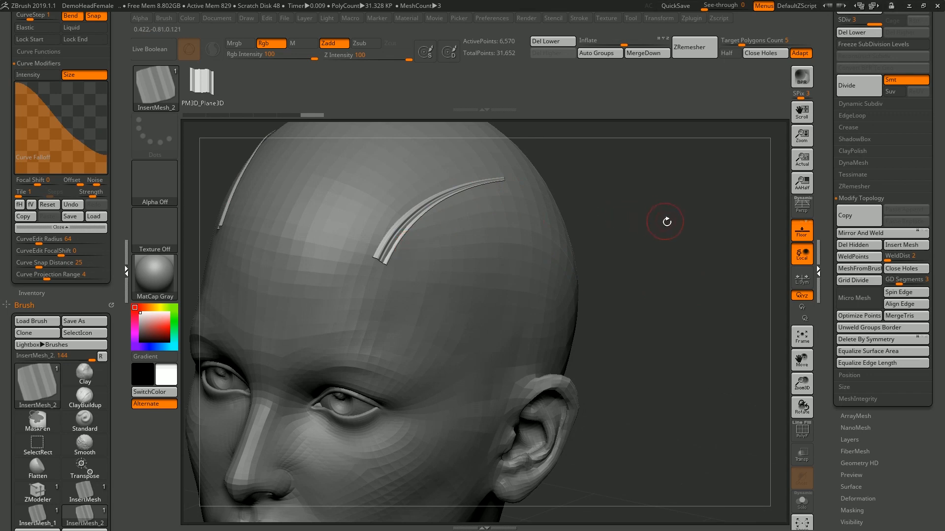
pyautogui.keyDown('alt'); pyautogui.moveTo(675, 253); pyautogui.dragTo(655, 270); pyautogui.keyUp('alt')
pyautogui.hotkey('ctrl', 'z')
pyautogui.hotkey('ctrl', 'z')
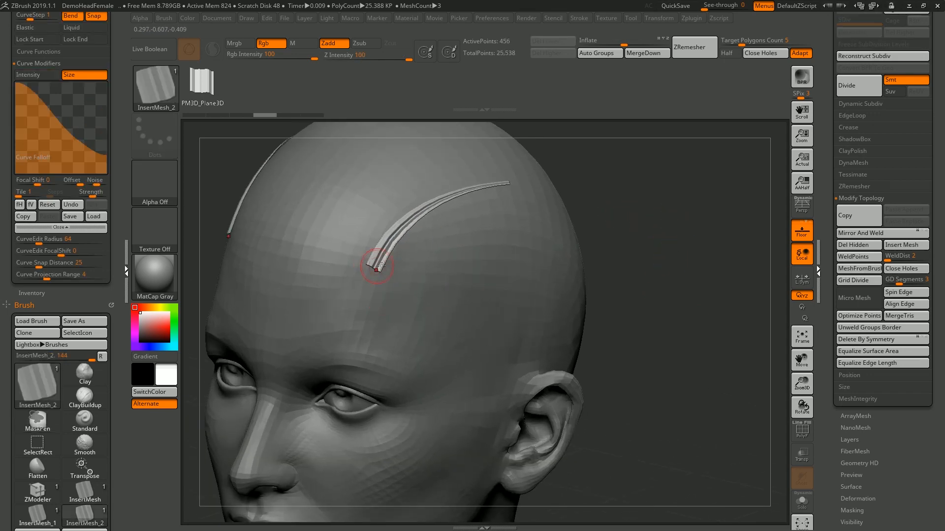
# Step: Inspect the welded strand's wireframe and apply Crease to its edges so they hold when subdivided
pyautogui.keyDown('alt'); pyautogui.moveTo(667, 219); pyautogui.dragTo(688, 251); pyautogui.keyUp('alt')
pyautogui.hotkey('shift', 'f')
pyautogui.hotkey('shift', 'f')
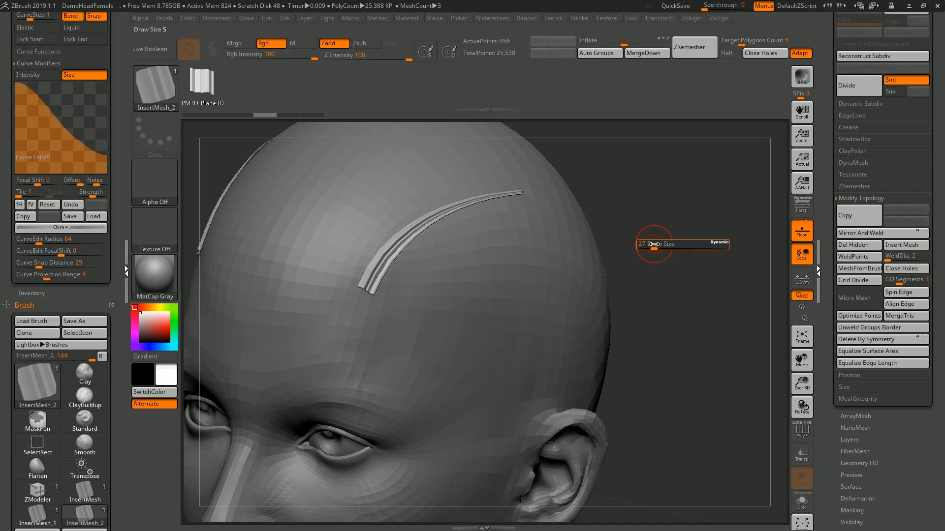
pyautogui.moveTo(925, 142); pyautogui.dragTo(858, 166)
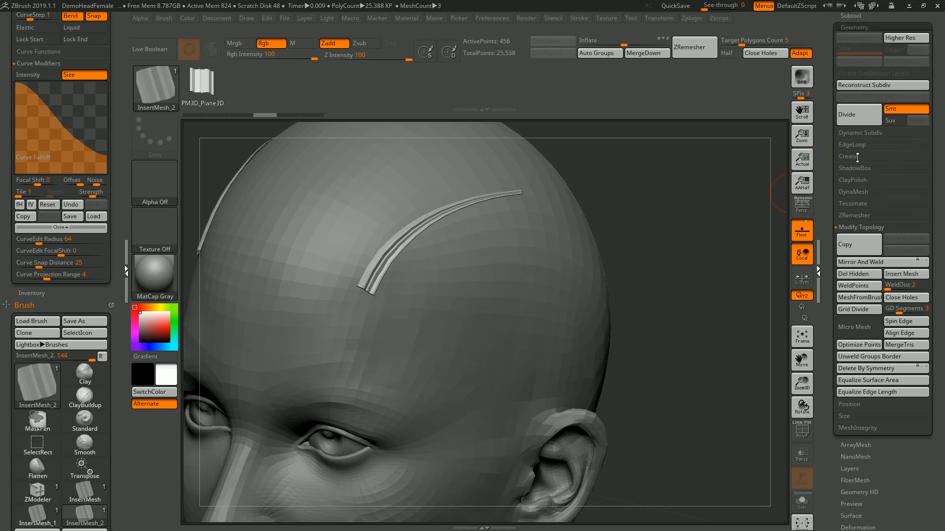
pyautogui.click(857, 156)
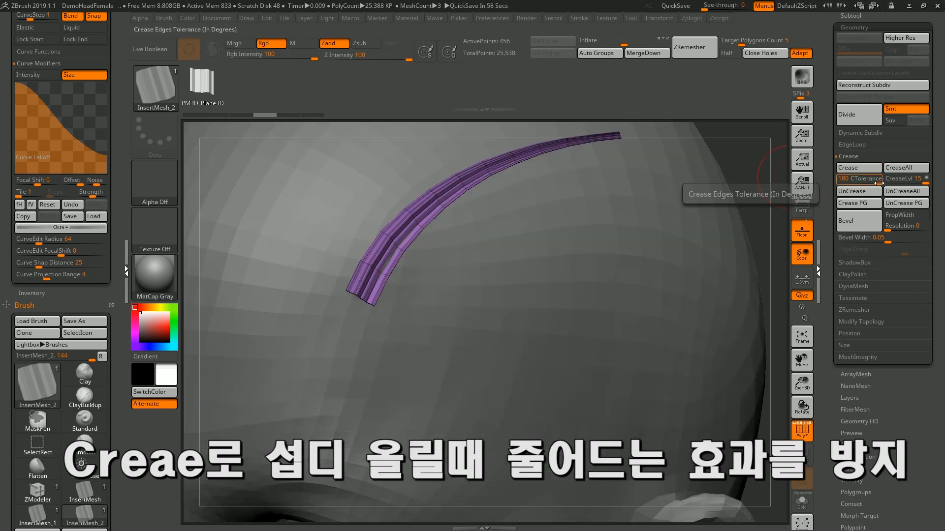
pyautogui.click(862, 170)
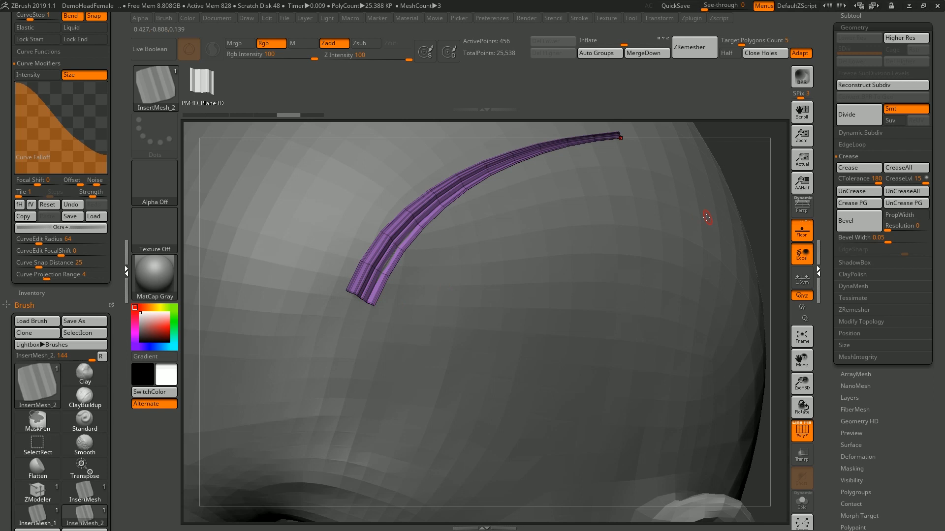
pyautogui.keyDown('alt'); pyautogui.moveTo(757, 166); pyautogui.dragTo(723, 187); pyautogui.keyUp('alt')
pyautogui.hotkey('shift', 'f')
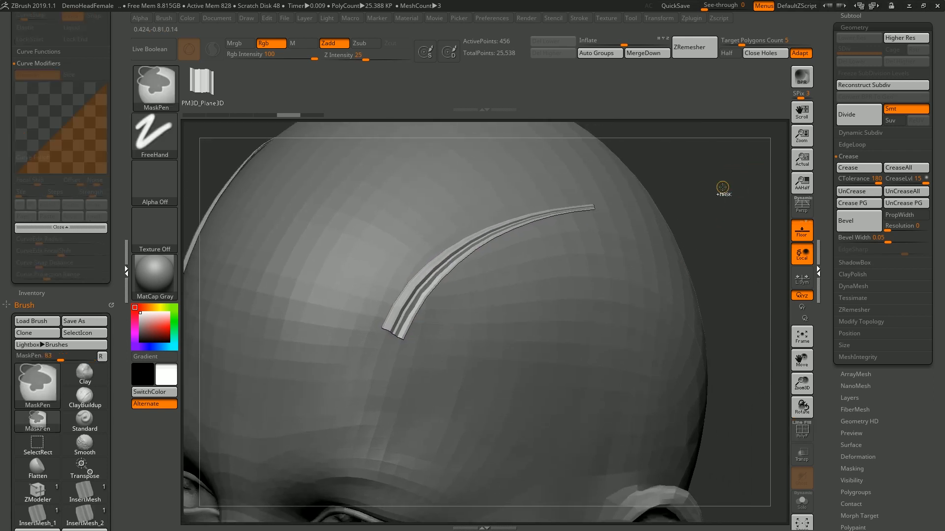
# Step: Subdivide the creased strand twice to SDiv 3 and examine the smoothed result
pyautogui.hotkey('ctrl', 'd')
pyautogui.hotkey('ctrl', 'd')
pyautogui.moveTo(722, 187); pyautogui.dragTo(727, 178)
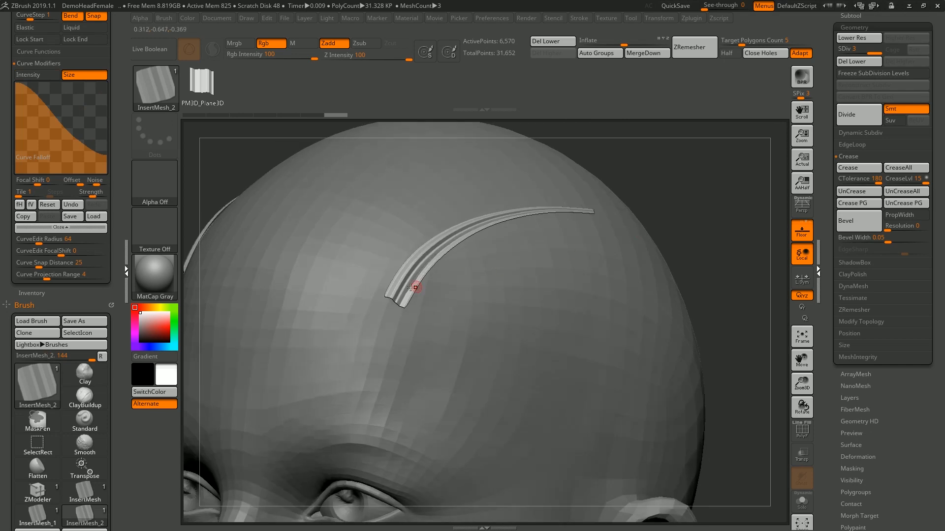
pyautogui.moveTo(698, 213); pyautogui.dragTo(708, 222)
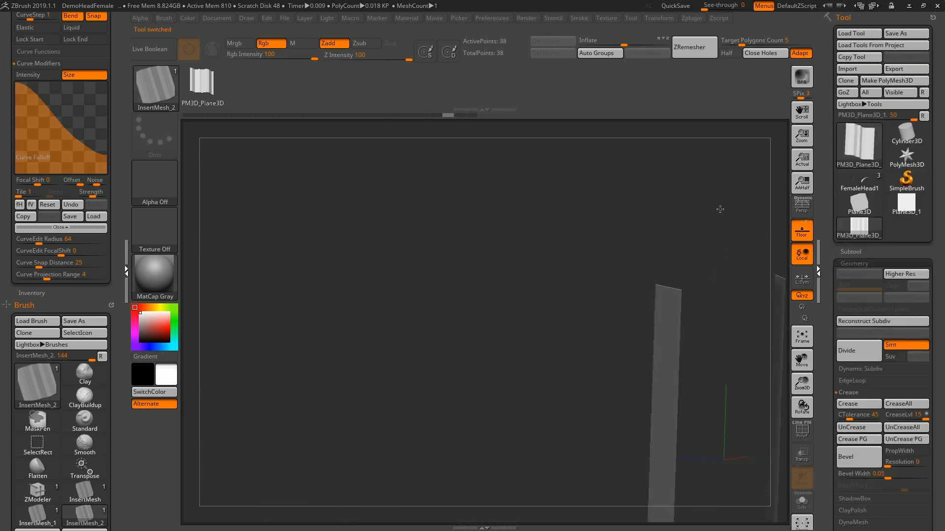
# Step: View the folded PM3D_Plane3D_1 source mesh from the front with its subtool list expanded, and return to the FemaleHead1 tool
pyautogui.moveTo(719, 209); pyautogui.dragTo(790, 187)
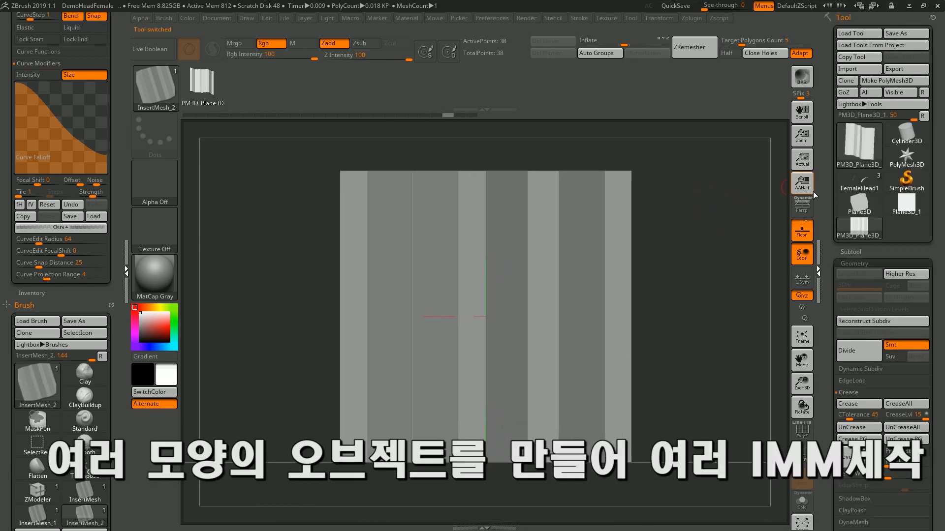
pyautogui.click(857, 251)
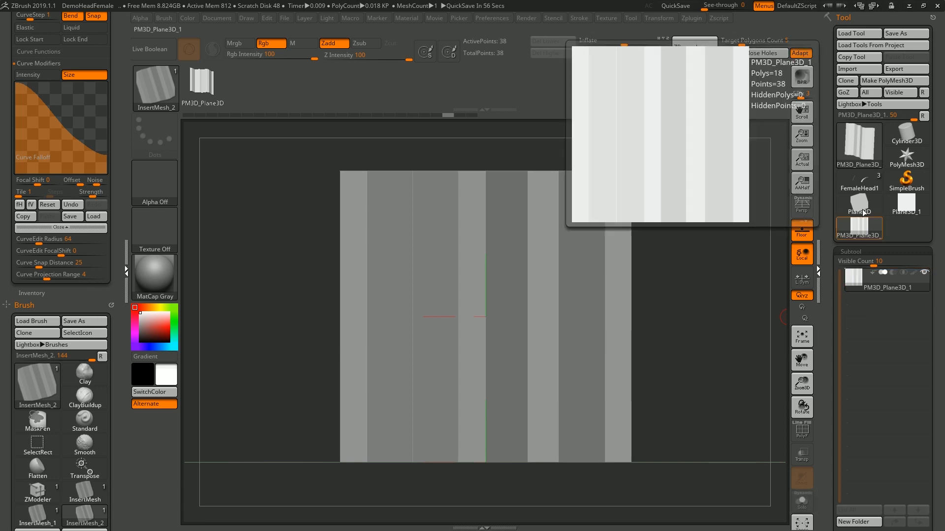
pyautogui.click(855, 183)
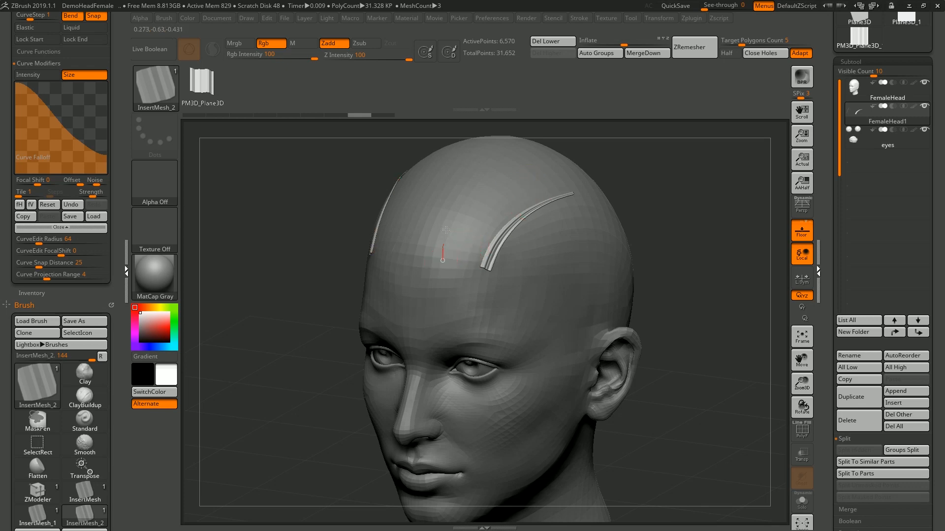
# Step: Step the hair strand subtool down to its lowest subdivision level and delete its higher levels
pyautogui.moveTo(443, 259); pyautogui.dragTo(512, 170)
pyautogui.hotkey('shift', 'd')
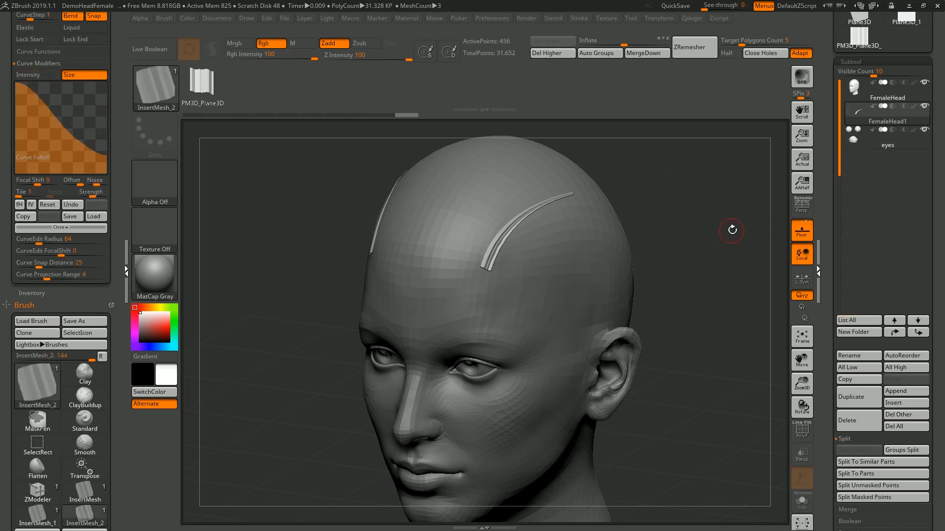
pyautogui.scroll(-3, 890, 350)
pyautogui.scroll(-2, 885, 384)
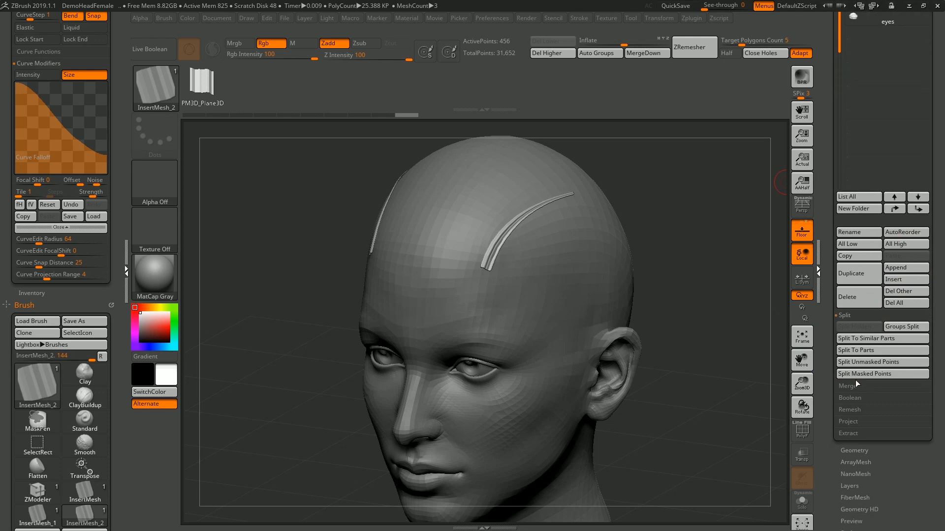
pyautogui.click(857, 452)
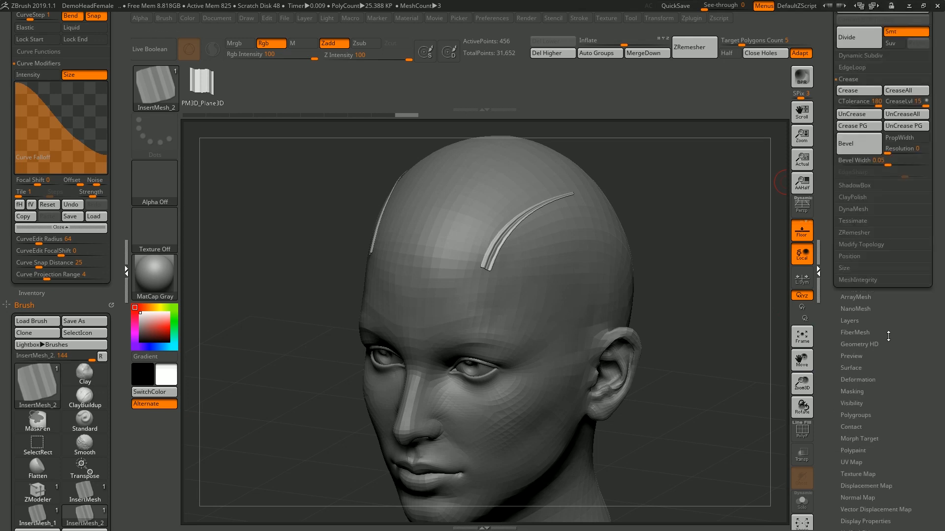
pyautogui.click(897, 91)
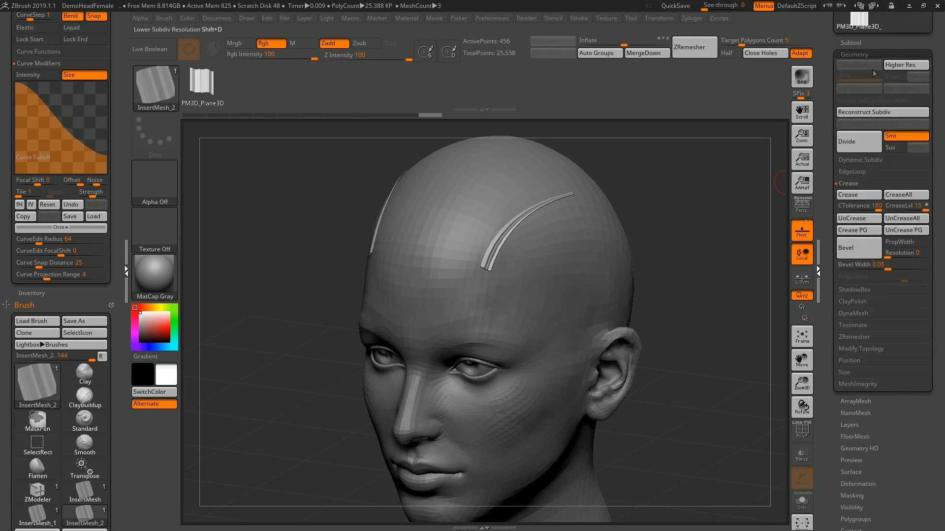
# Step: Draw further mirrored InsertMesh_2 strands from the hairline back over the scalp, committing each curve on the head surface
pyautogui.moveTo(690, 197); pyautogui.dragTo(689, 212)
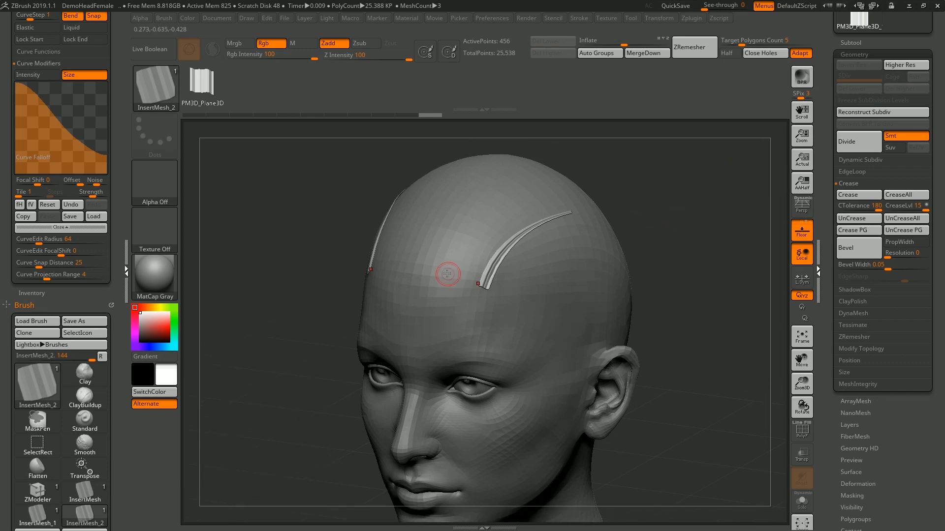
pyautogui.moveTo(449, 270); pyautogui.dragTo(546, 191)
pyautogui.moveTo(643, 285); pyautogui.dragTo(628, 284)
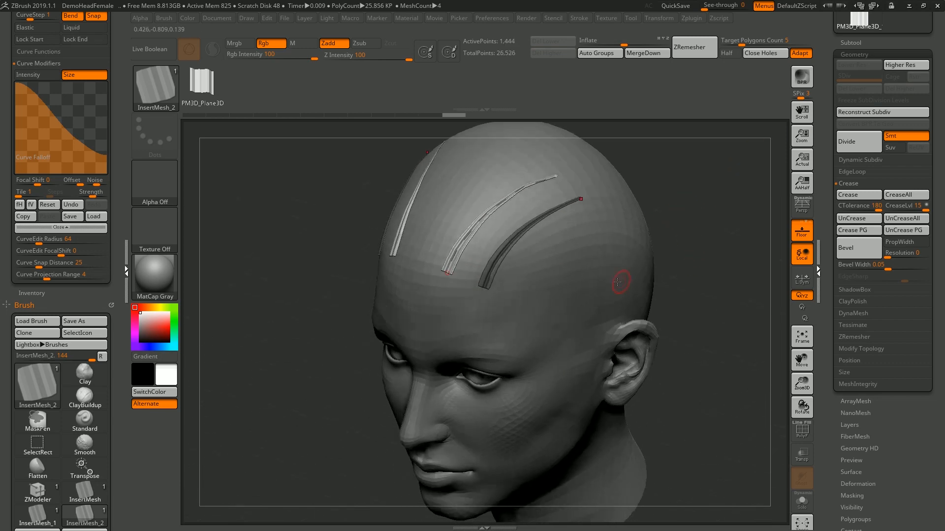
pyautogui.moveTo(691, 274)
pyautogui.mouseDown()
pyautogui.moveTo(700, 264)
pyautogui.moveTo(677, 279)
pyautogui.moveTo(699, 276)
pyautogui.mouseUp()
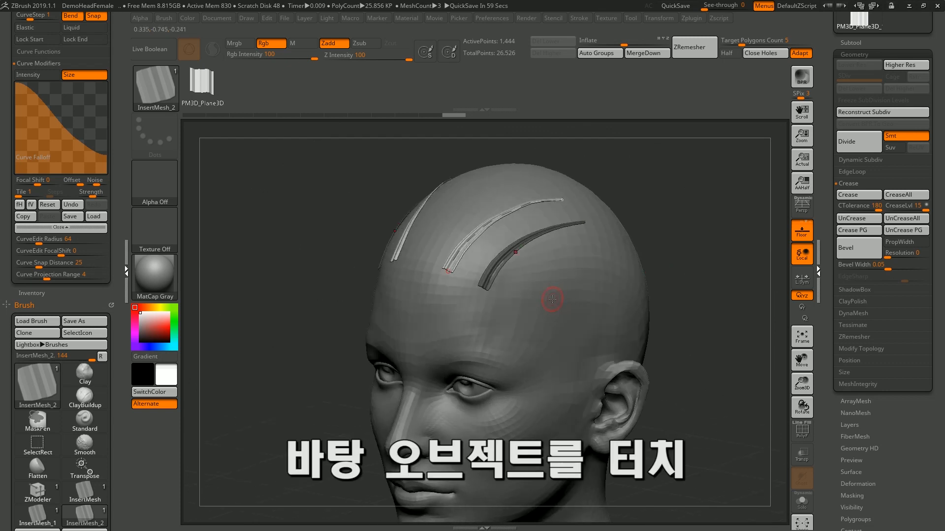
pyautogui.moveTo(670, 302); pyautogui.dragTo(654, 268)
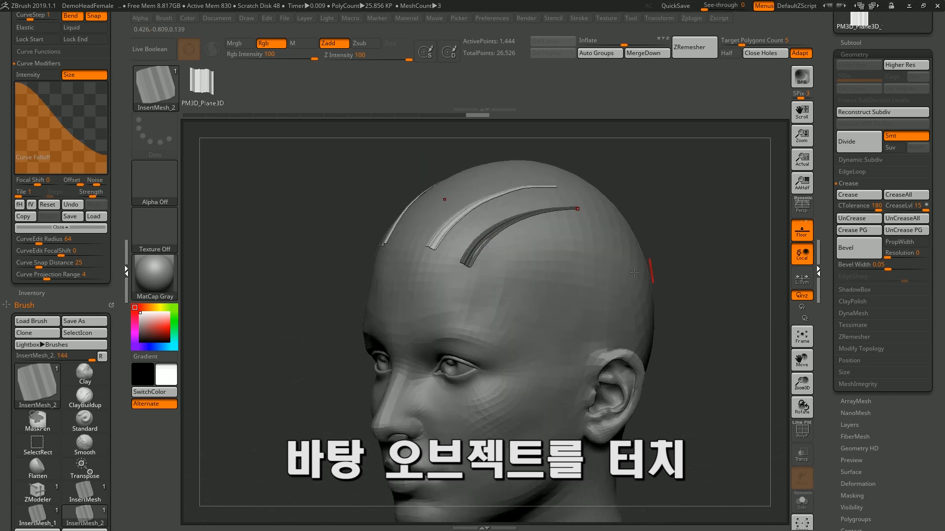
pyautogui.moveTo(505, 294); pyautogui.dragTo(640, 253)
pyautogui.moveTo(697, 274); pyautogui.dragTo(697, 283)
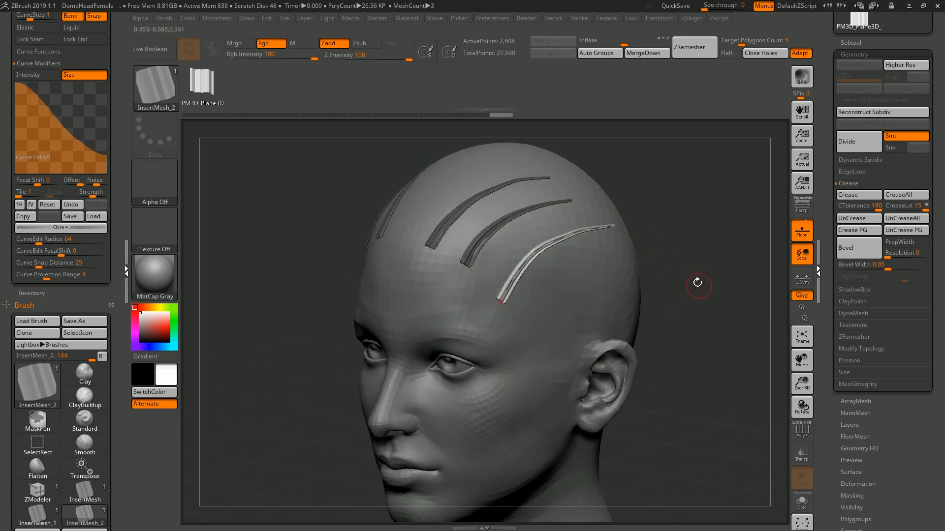
pyautogui.moveTo(616, 296); pyautogui.dragTo(544, 287)
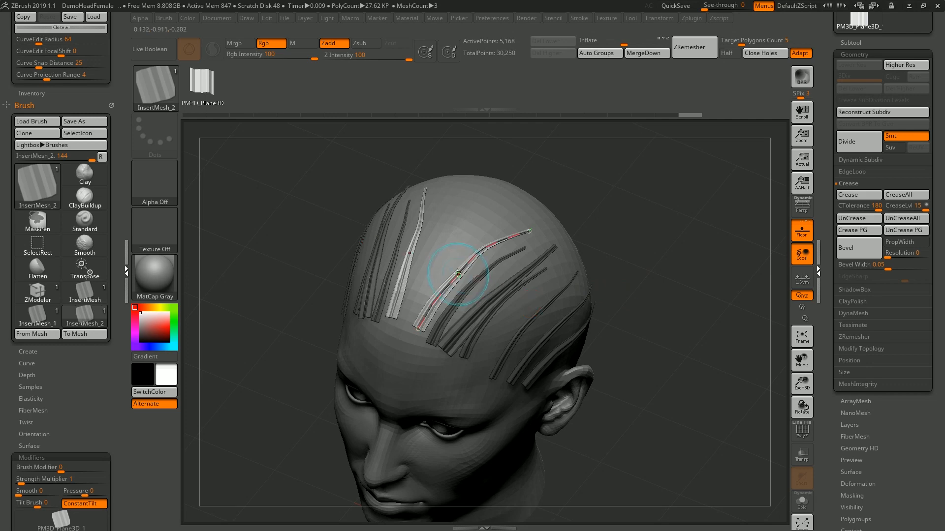
# Step: Reshape the curve of the strand nearest the top centre of the head and extend its tip towards the crown
pyautogui.moveTo(458, 273); pyautogui.dragTo(455, 270)
pyautogui.moveTo(528, 231); pyautogui.dragTo(533, 230)
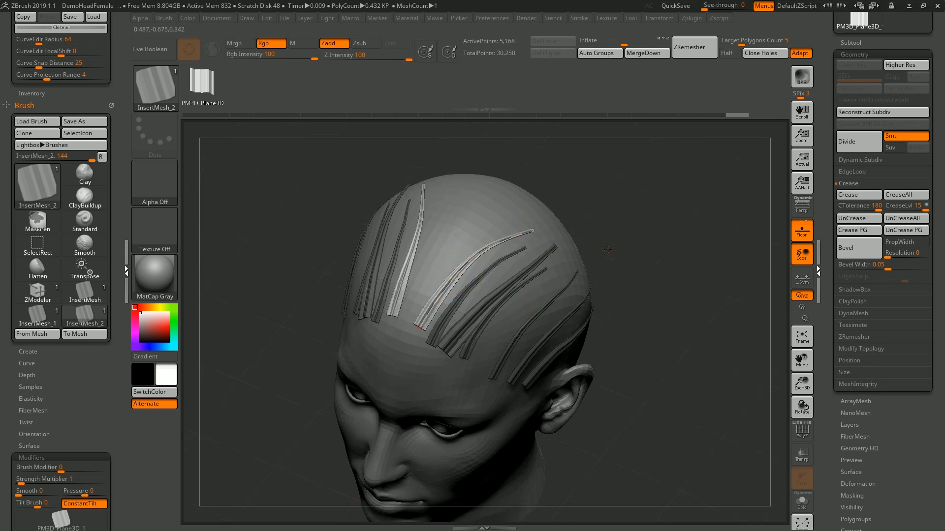
pyautogui.moveTo(608, 246); pyautogui.dragTo(606, 260)
pyautogui.moveTo(532, 232); pyautogui.dragTo(538, 229)
pyautogui.moveTo(654, 255); pyautogui.dragTo(659, 214)
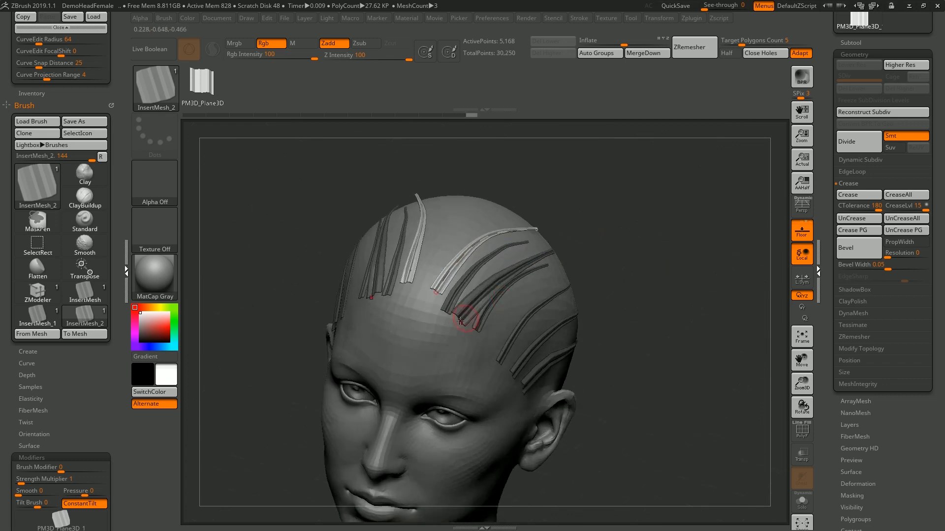
# Step: Undo the last two curve edits and readjust the top strand near its root at the hairline
pyautogui.press('ctrl')
pyautogui.hotkey('ctrl', 'z')
pyautogui.hotkey('ctrl', 'z')
pyautogui.moveTo(441, 302); pyautogui.dragTo(439, 302)
# Step: Draw one more strand in the gap on the side of the scalp and adjust its tip
pyautogui.moveTo(746, 263)
pyautogui.mouseDown()
pyautogui.moveTo(704, 238)
pyautogui.moveTo(674, 254)
pyautogui.mouseUp()
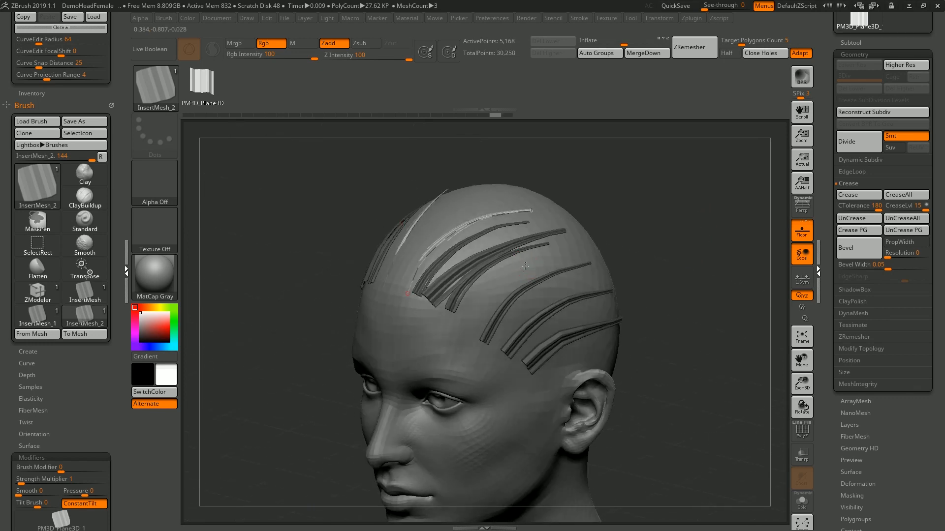
pyautogui.moveTo(702, 253); pyautogui.dragTo(574, 228)
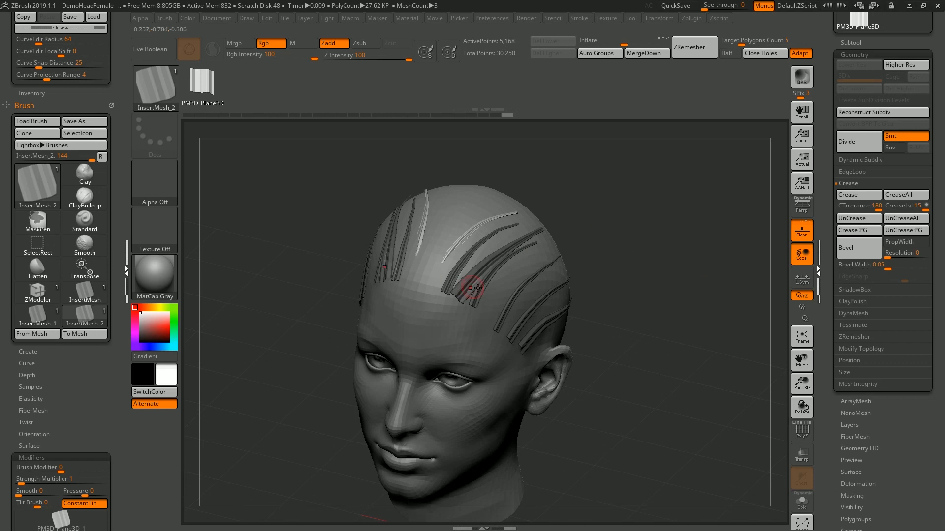
pyautogui.moveTo(231, 304); pyautogui.dragTo(599, 286)
pyautogui.moveTo(467, 330); pyautogui.dragTo(570, 262)
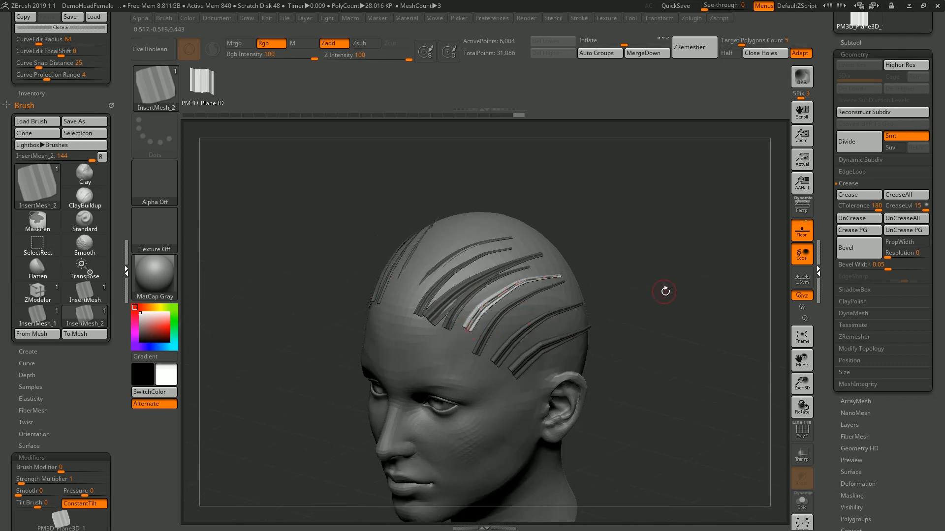
pyautogui.moveTo(664, 291); pyautogui.dragTo(629, 312)
pyautogui.moveTo(574, 271); pyautogui.dragTo(580, 274)
pyautogui.moveTo(640, 339); pyautogui.dragTo(661, 309)
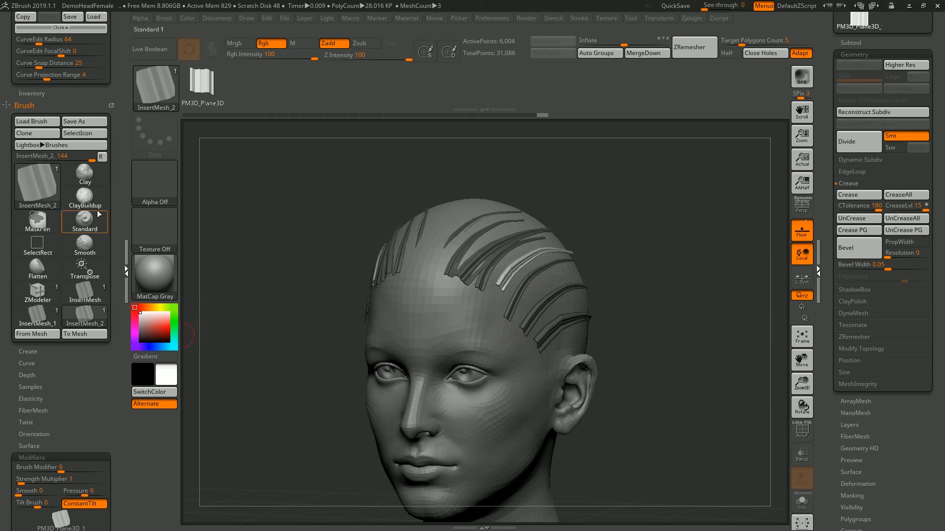
# Step: Open the save dialog for the custom InsertMesh_2 brush and cancel it
pyautogui.scroll(1, 117, 214)
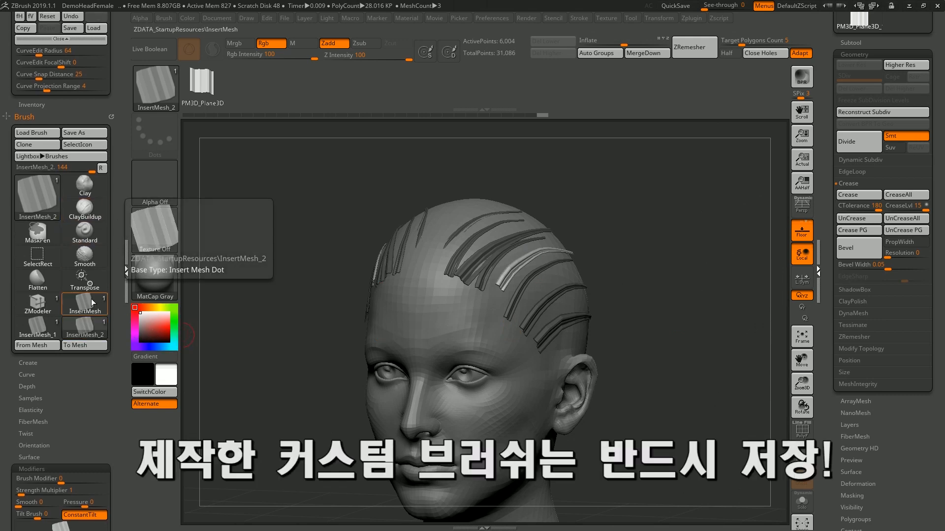
pyautogui.click(82, 138)
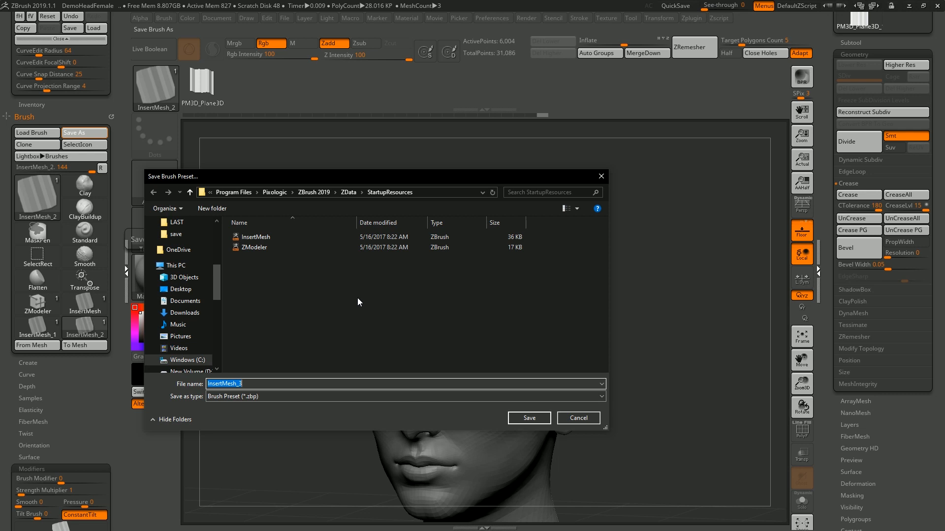
pyautogui.click(570, 418)
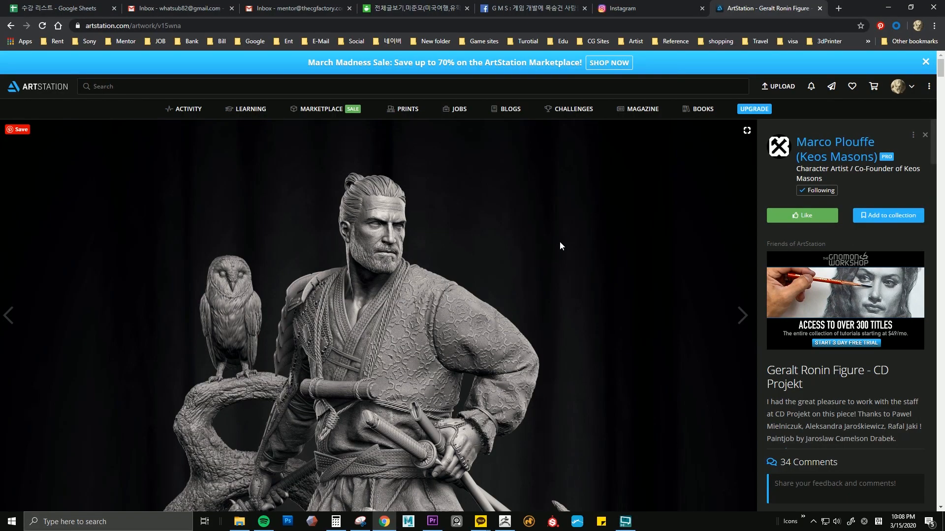
# Step: Look over the Geralt Ronin Figure sculpt on ArtStation as reference and return to ZBrush
pyautogui.scroll(-1, 530, 254)
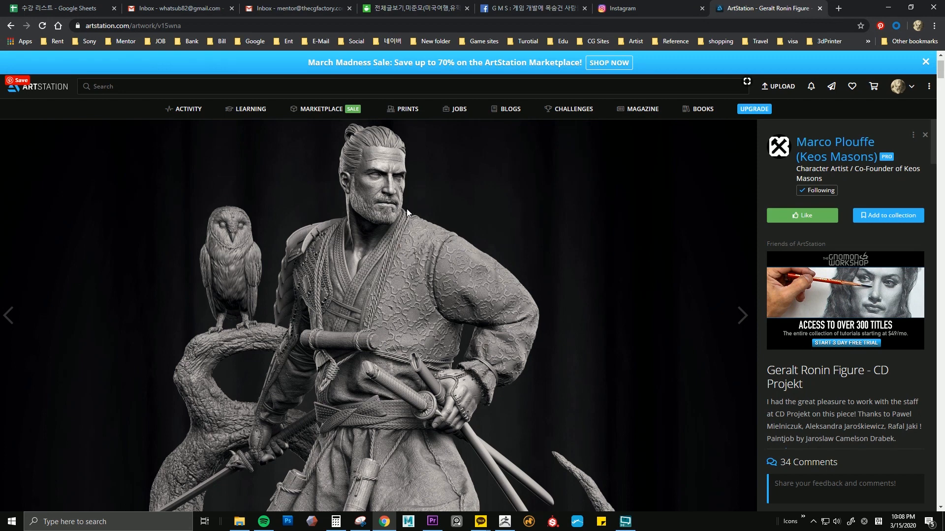
pyautogui.click(888, 8)
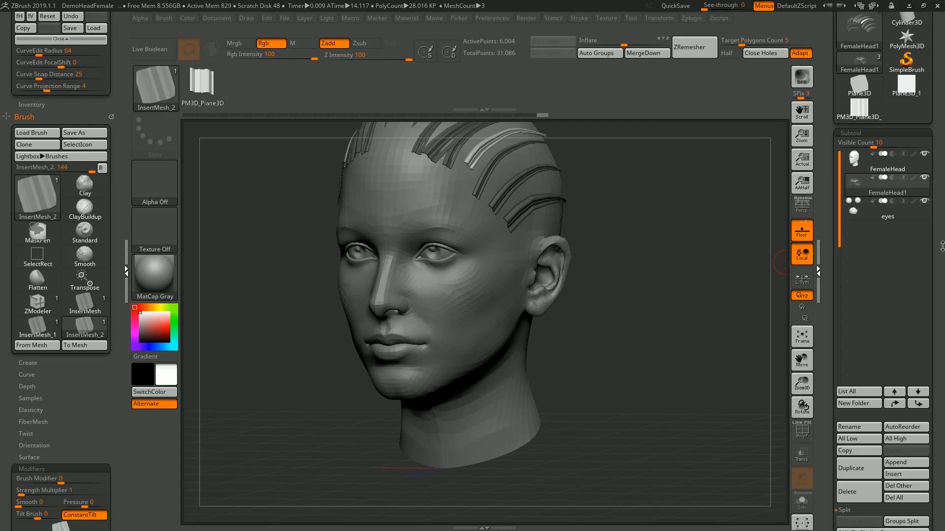
# Step: Append a Cube3D mesh to the head as a new subtool
pyautogui.scroll(-1, 941, 246)
pyautogui.click(898, 424)
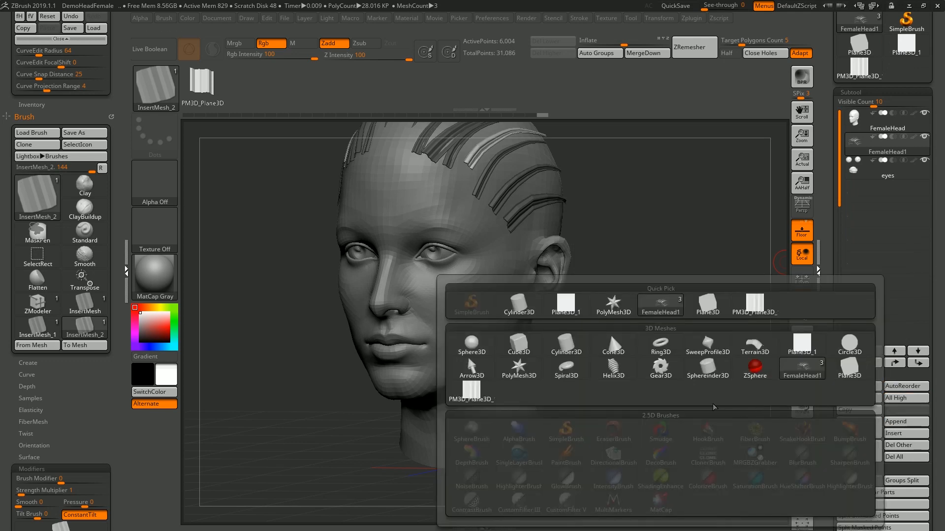
pyautogui.click(518, 346)
pyautogui.moveTo(668, 232); pyautogui.dragTo(667, 229)
pyautogui.hotkey('ctrl', 'z')
pyautogui.moveTo(738, 267)
pyautogui.keyDown('alt'); pyautogui.mouseDown()
pyautogui.moveTo(729, 231)
pyautogui.moveTo(703, 295)
pyautogui.mouseUp(); pyautogui.keyUp('alt')
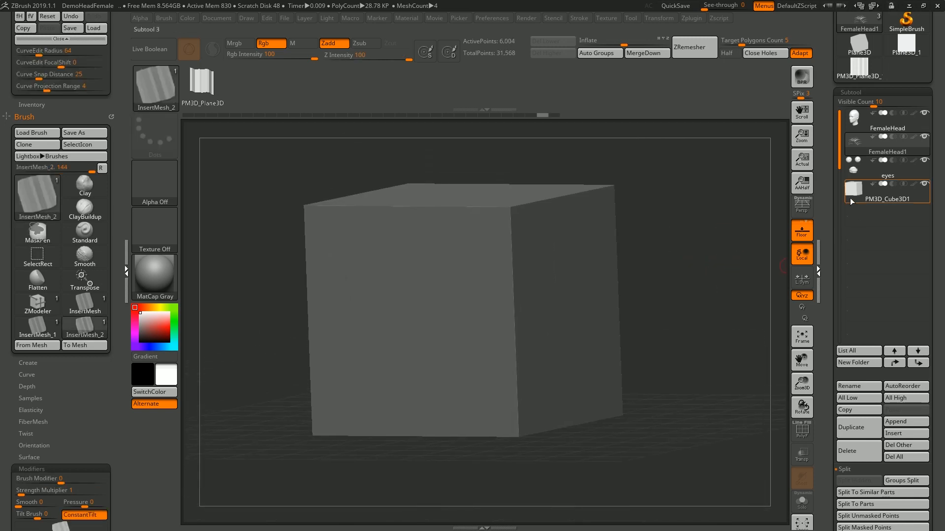
# Step: Make the PM3D_Cube3D1 subtool active and display its polyframe
pyautogui.click(852, 202)
pyautogui.keyDown('alt'); pyautogui.moveTo(711, 242); pyautogui.dragTo(702, 270); pyautogui.keyUp('alt')
pyautogui.hotkey('shift', 'f')
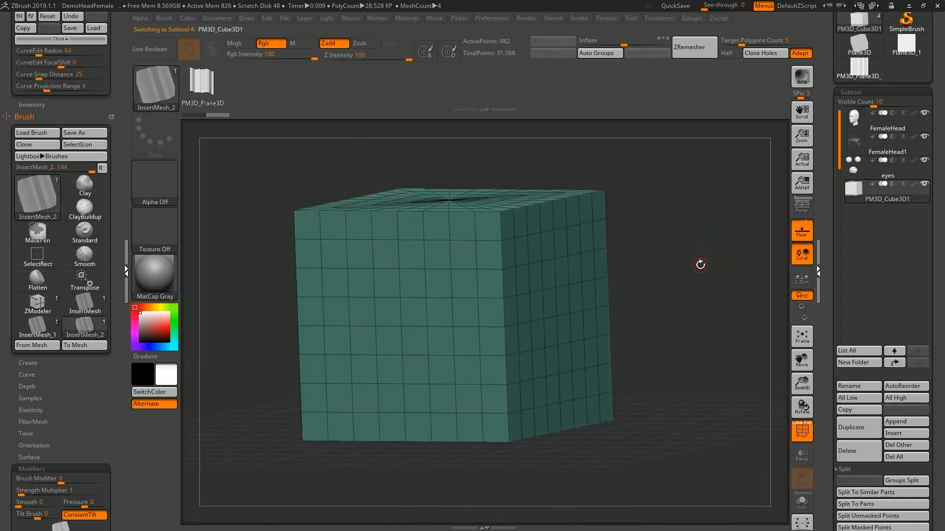
# Step: Scale the cube down and move it beside the head's neck, near the floor grid
pyautogui.press('w')
pyautogui.moveTo(451, 315); pyautogui.dragTo(342, 276)
pyautogui.keyDown('alt'); pyautogui.moveTo(585, 318); pyautogui.dragTo(529, 326); pyautogui.keyUp('alt')
pyautogui.moveTo(400, 312); pyautogui.dragTo(339, 330)
pyautogui.moveTo(430, 312); pyautogui.dragTo(343, 323)
pyautogui.hotkey('ctrl', 'z')
pyautogui.moveTo(546, 315); pyautogui.dragTo(585, 308)
pyautogui.moveTo(440, 255); pyautogui.dragTo(439, 321)
pyautogui.moveTo(403, 377)
pyautogui.mouseDown()
pyautogui.moveTo(502, 382)
pyautogui.moveTo(487, 382)
pyautogui.mouseUp()
pyautogui.moveTo(605, 356)
pyautogui.mouseDown()
pyautogui.moveTo(647, 337)
pyautogui.moveTo(603, 339)
pyautogui.mouseUp()
pyautogui.press('q')
pyautogui.moveTo(643, 321); pyautogui.dragTo(639, 325)
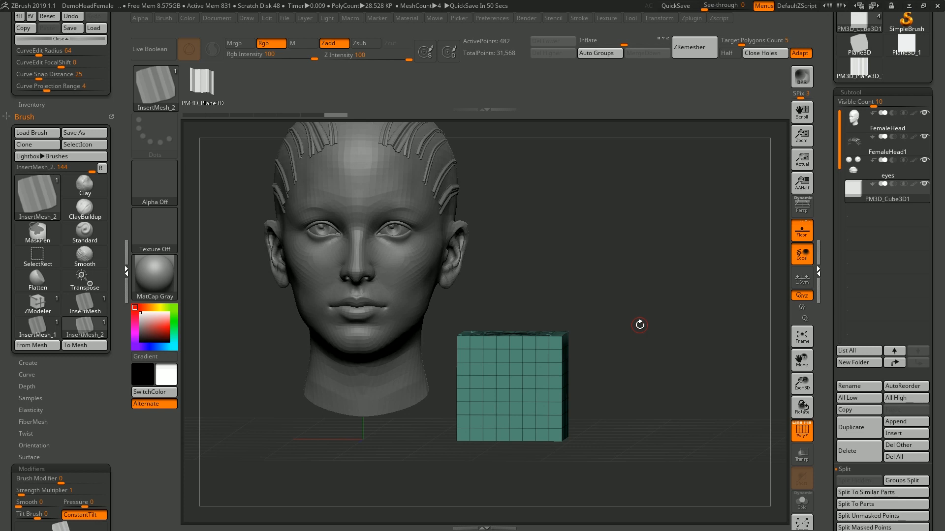
# Step: Isolate the cube's top face and assign it a separate PolyGroup
pyautogui.moveTo(640, 325); pyautogui.dragTo(525, 319)
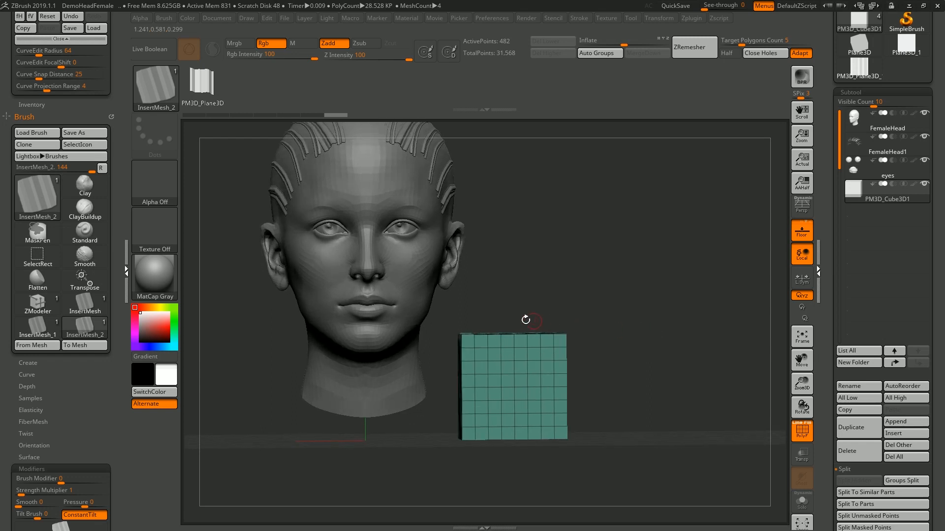
pyautogui.hotkey('ctrl', 'shift')
pyautogui.keyDown('ctrl'); pyautogui.keyDown('shift'); pyautogui.moveTo(439, 302); pyautogui.dragTo(654, 360); pyautogui.keyUp('shift'); pyautogui.keyUp('ctrl')
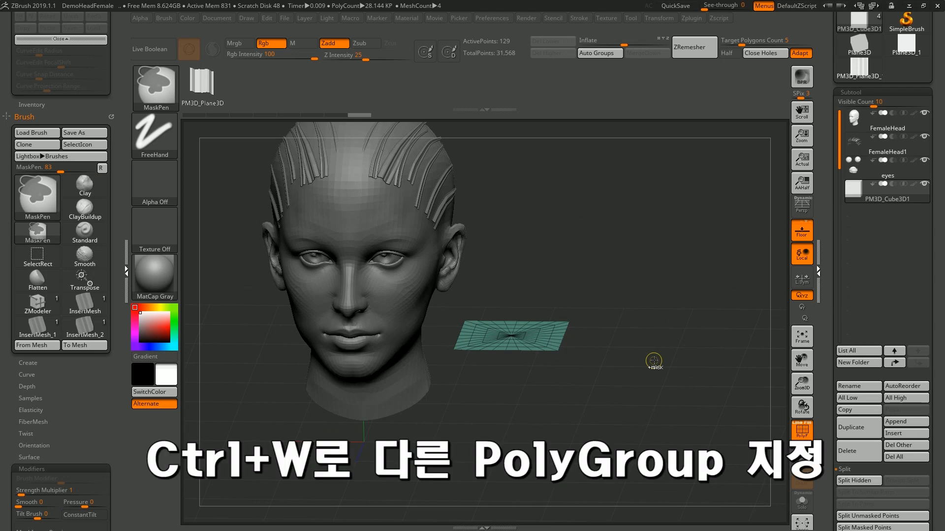
pyautogui.hotkey('ctrl', 'w')
pyautogui.moveTo(656, 355)
pyautogui.mouseDown()
pyautogui.moveTo(654, 371)
pyautogui.moveTo(658, 347)
pyautogui.moveTo(655, 354)
pyautogui.mouseUp()
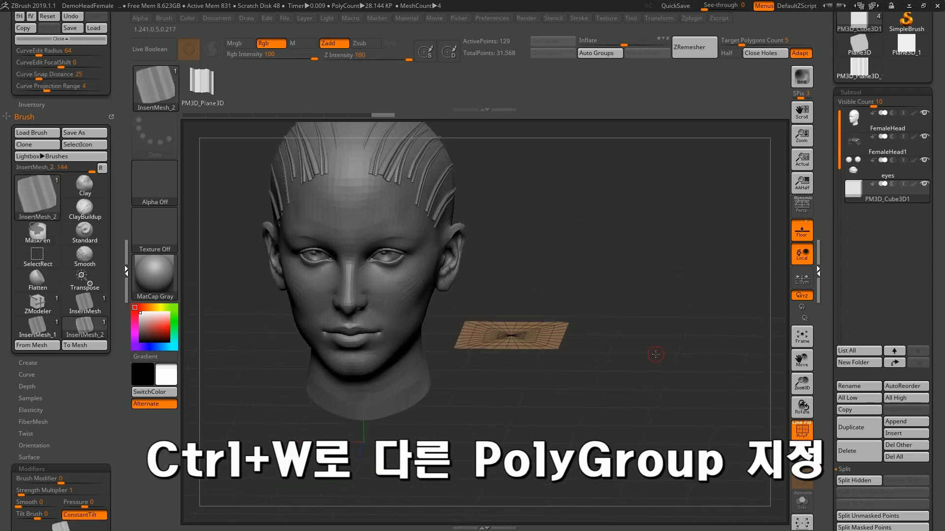
# Step: Unhide the rest of the cube so both polygroups show together
pyautogui.hotkey('ctrl', 'shift')
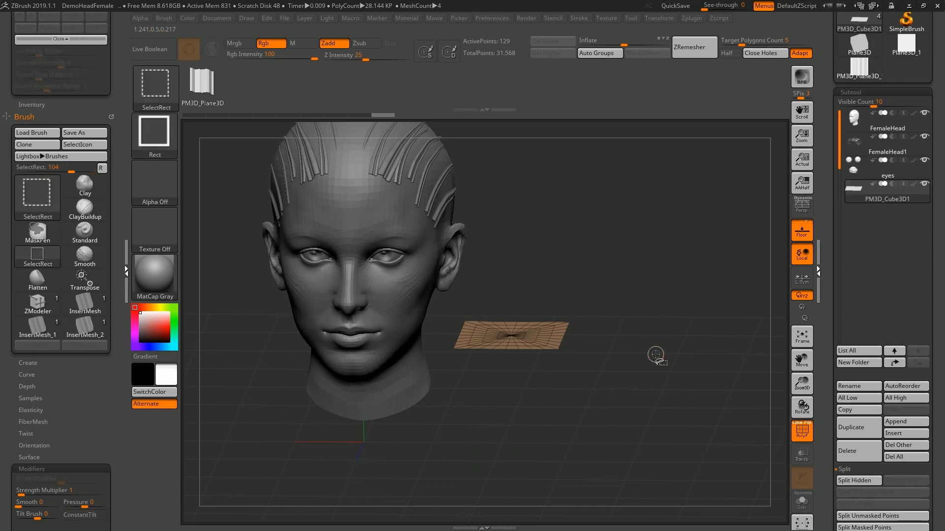
pyautogui.keyDown('ctrl'); pyautogui.keyDown('shift'); pyautogui.click(652, 280); pyautogui.keyUp('shift'); pyautogui.keyUp('ctrl')
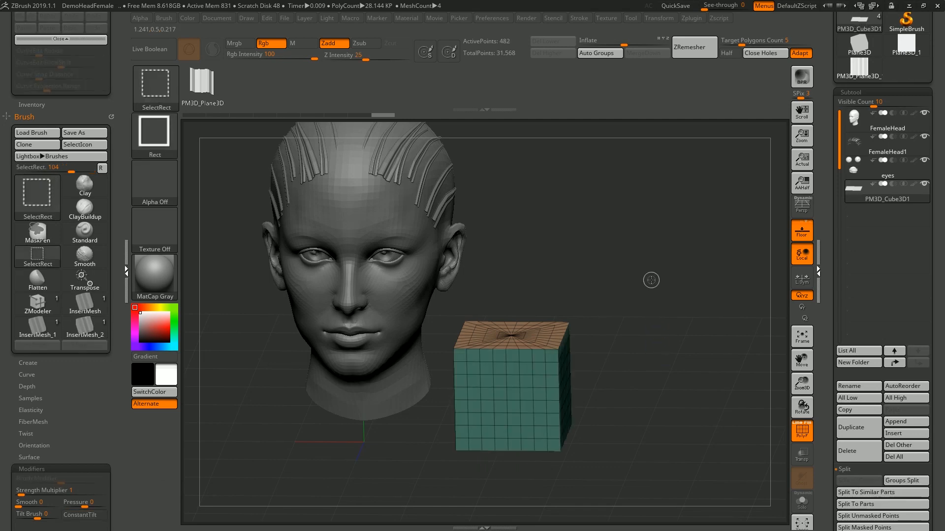
pyautogui.moveTo(656, 321); pyautogui.dragTo(679, 340)
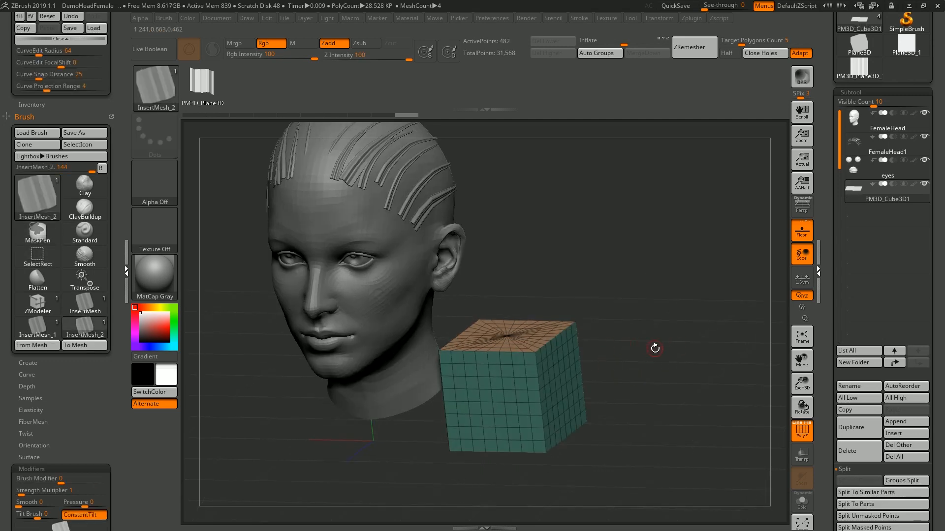
pyautogui.moveTo(657, 348); pyautogui.dragTo(580, 315)
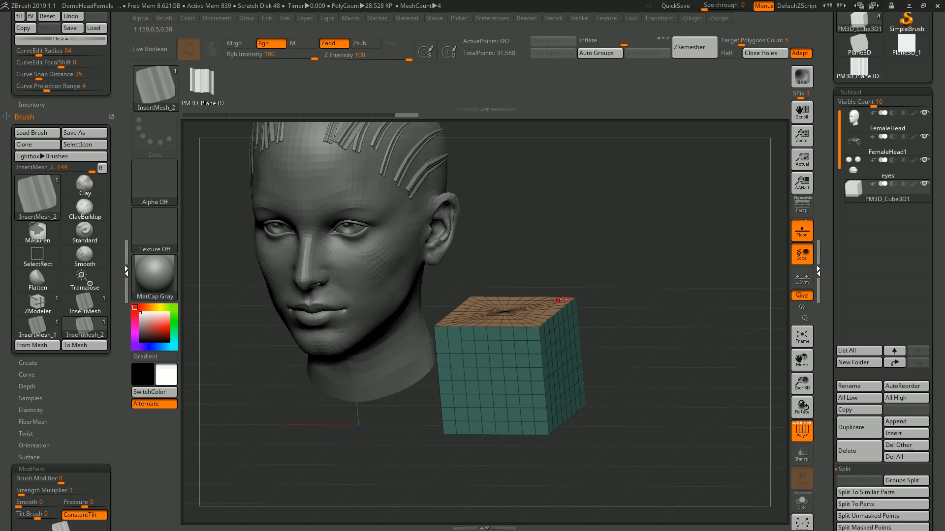
# Step: Set Frame Mesh in the stroke's Curve Functions to use only Polygroups, with Border and Creased edges off
pyautogui.scroll(10, 61, 249)
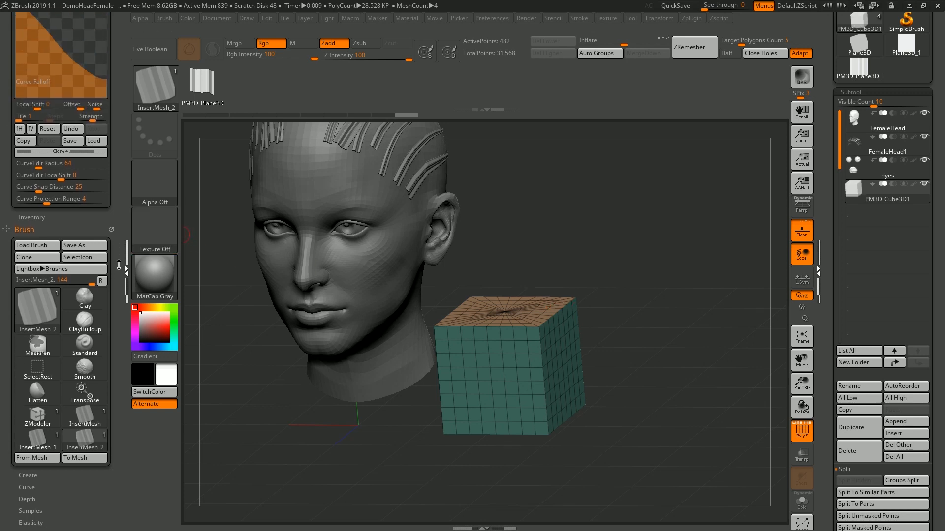
pyautogui.click(60, 247)
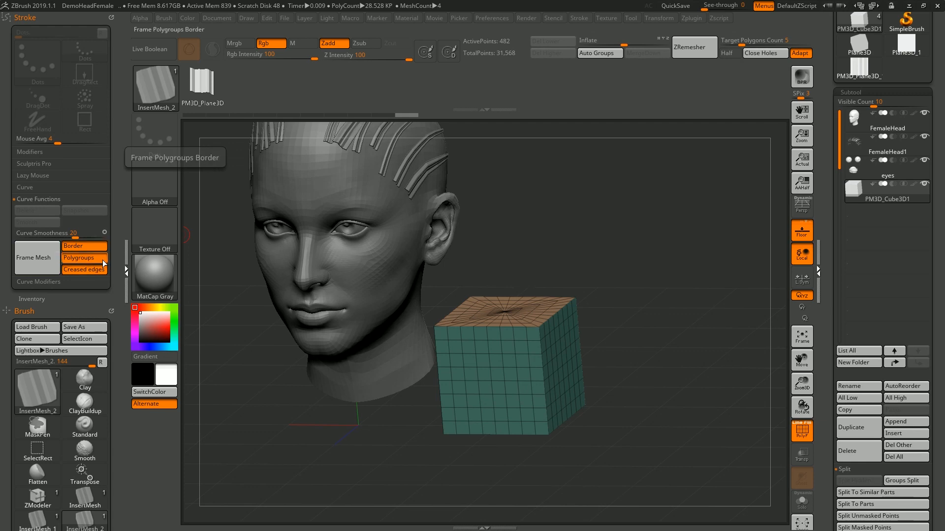
pyautogui.click(95, 248)
pyautogui.click(84, 270)
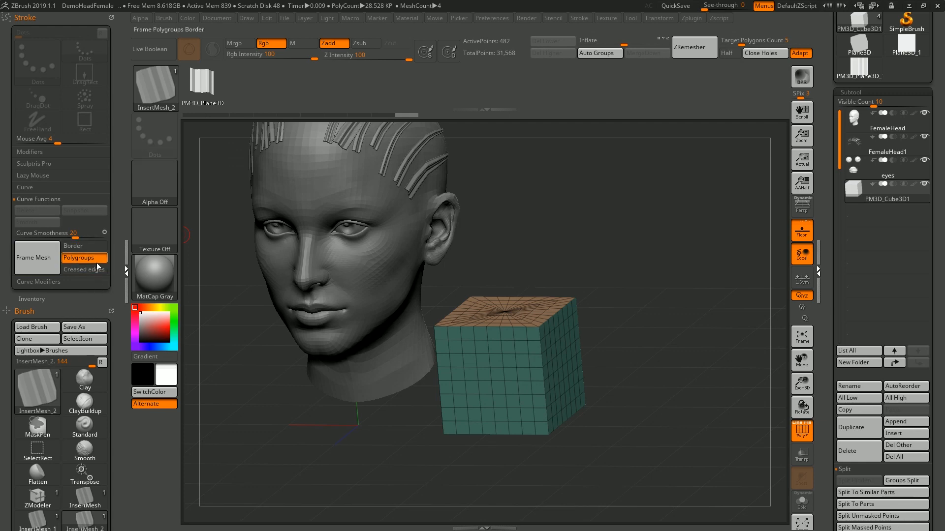
# Step: Generate a curve along the border of the cube's top polygroup with Frame Mesh
pyautogui.click(41, 268)
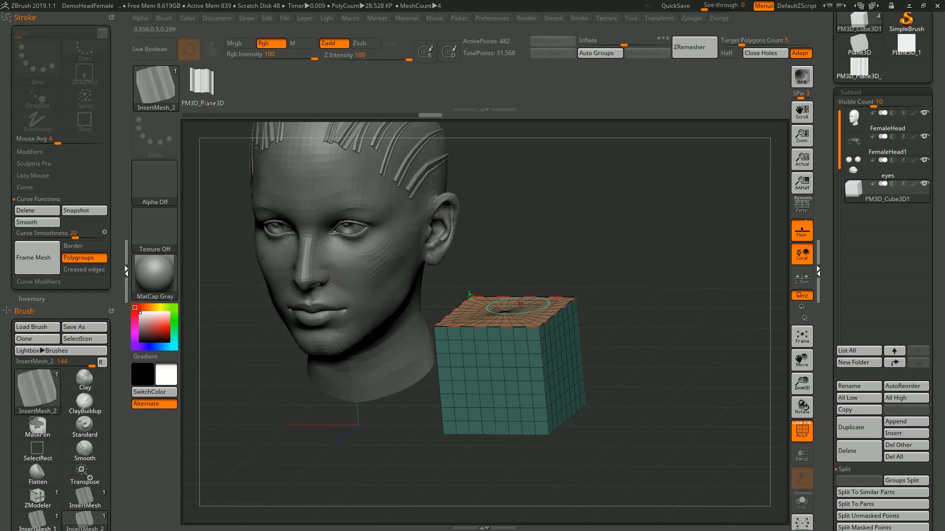
pyautogui.moveTo(661, 304)
pyautogui.mouseDown()
pyautogui.moveTo(672, 315)
pyautogui.moveTo(668, 335)
pyautogui.moveTo(580, 306)
pyautogui.mouseUp()
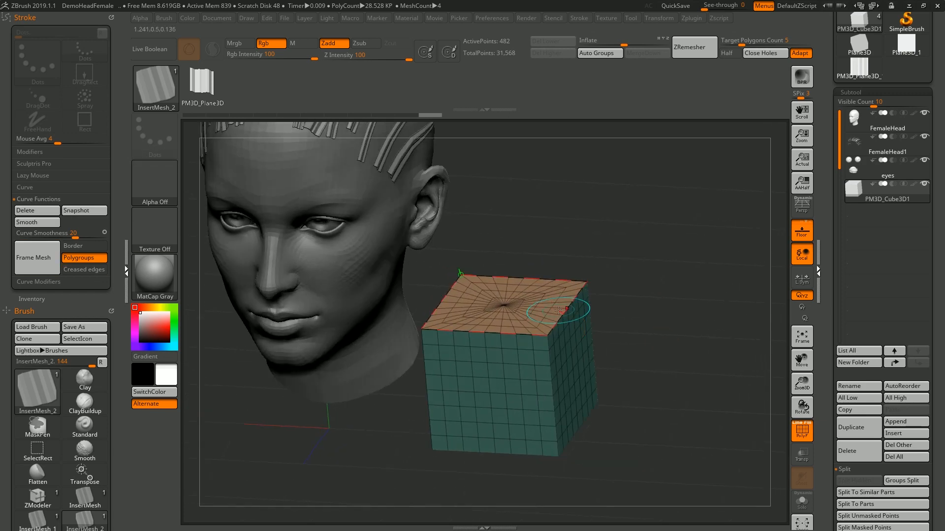
pyautogui.moveTo(658, 270); pyautogui.dragTo(635, 285)
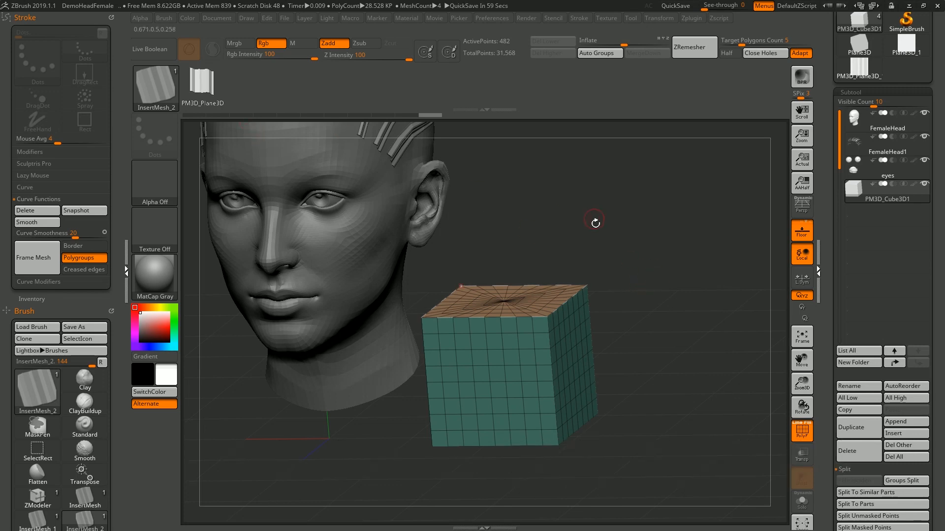
pyautogui.moveTo(656, 232)
pyautogui.mouseDown()
pyautogui.moveTo(639, 225)
pyautogui.moveTo(615, 261)
pyautogui.mouseUp()
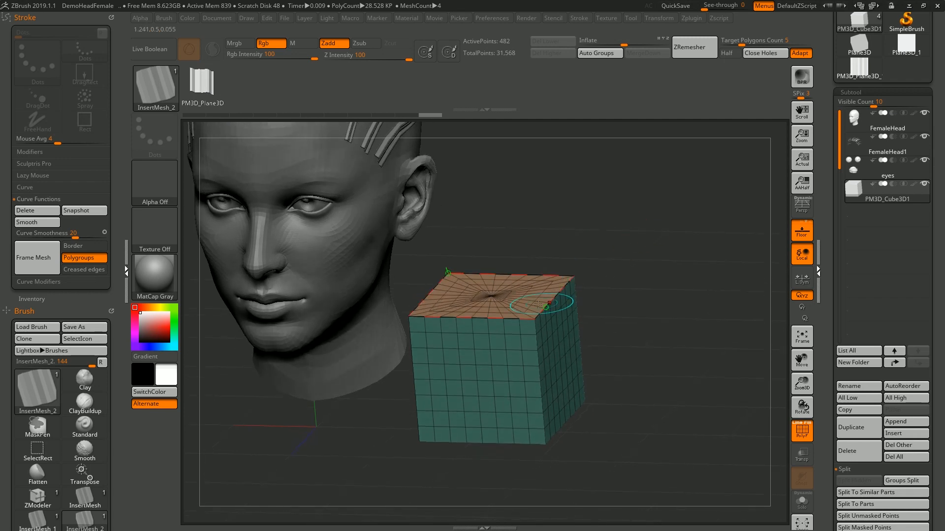
# Step: Insert the custom strip mesh along the curve around the cube's top edge and turn off the PolyFrame display
pyautogui.click(509, 318)
pyautogui.keyDown('alt'); pyautogui.moveTo(665, 310); pyautogui.dragTo(709, 339); pyautogui.keyUp('alt')
pyautogui.keyDown('ctrl'); pyautogui.moveTo(710, 303); pyautogui.dragTo(682, 244); pyautogui.keyUp('ctrl')
pyautogui.hotkey('shift', 'f')
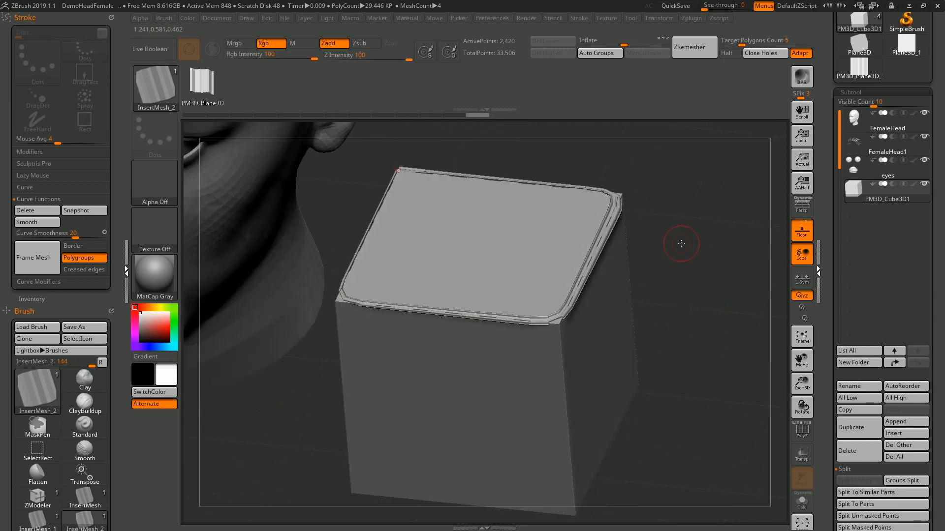
# Step: Undo the strip mesh insertion around the cube's top edge
pyautogui.hotkey('alt', 'Tab')
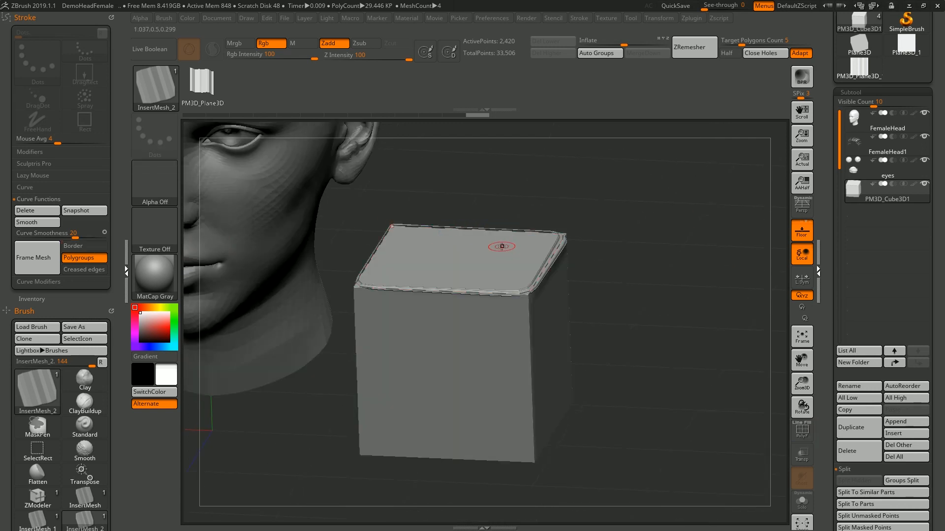
pyautogui.moveTo(629, 255); pyautogui.dragTo(641, 237)
pyautogui.hotkey('shift', 'f')
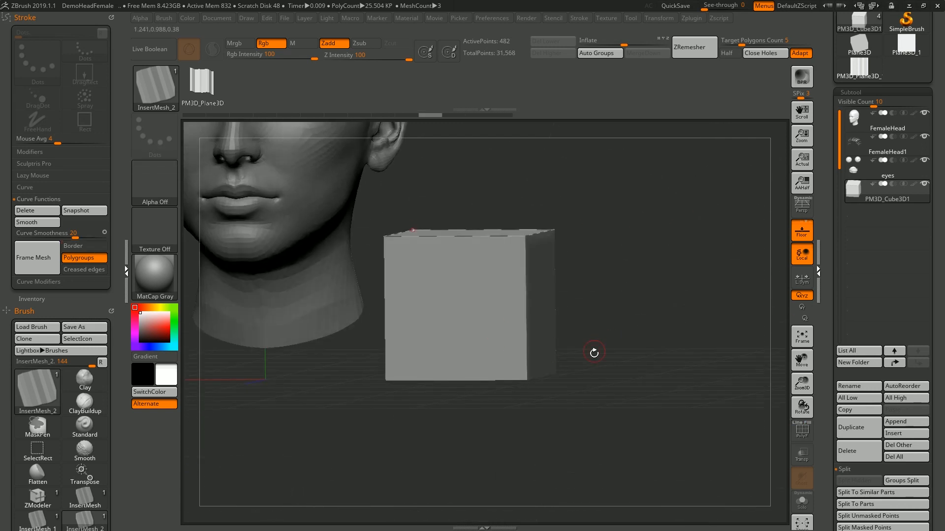
# Step: Hide the cube's underside with its lowest row of polygons and delete the hidden geometry, leaving the bottom open
pyautogui.moveTo(592, 352); pyautogui.dragTo(614, 426)
pyautogui.keyDown('ctrl'); pyautogui.keyDown('shift'); pyautogui.moveTo(649, 459); pyautogui.dragTo(316, 350); pyautogui.keyUp('shift'); pyautogui.keyUp('ctrl')
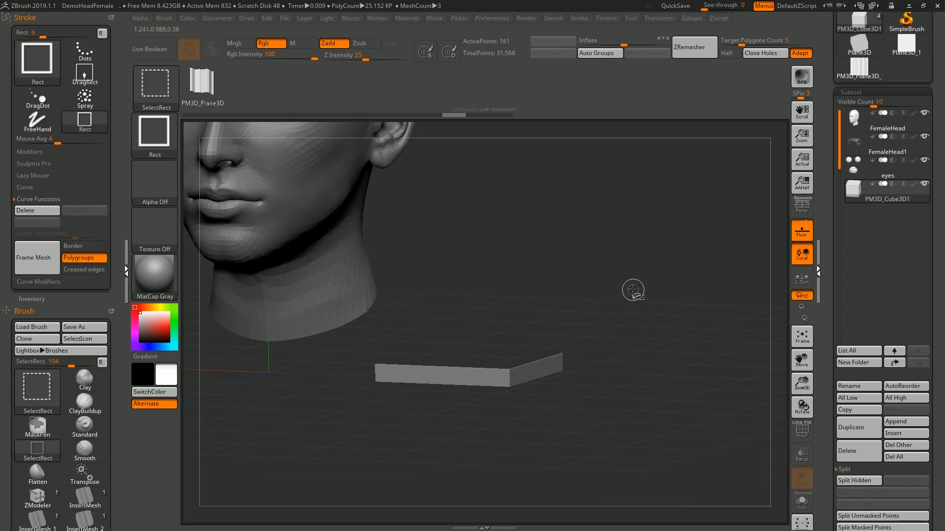
pyautogui.keyDown('ctrl'); pyautogui.keyDown('shift'); pyautogui.click(640, 302); pyautogui.keyUp('shift'); pyautogui.keyUp('ctrl')
pyautogui.moveTo(676, 373); pyautogui.dragTo(678, 345)
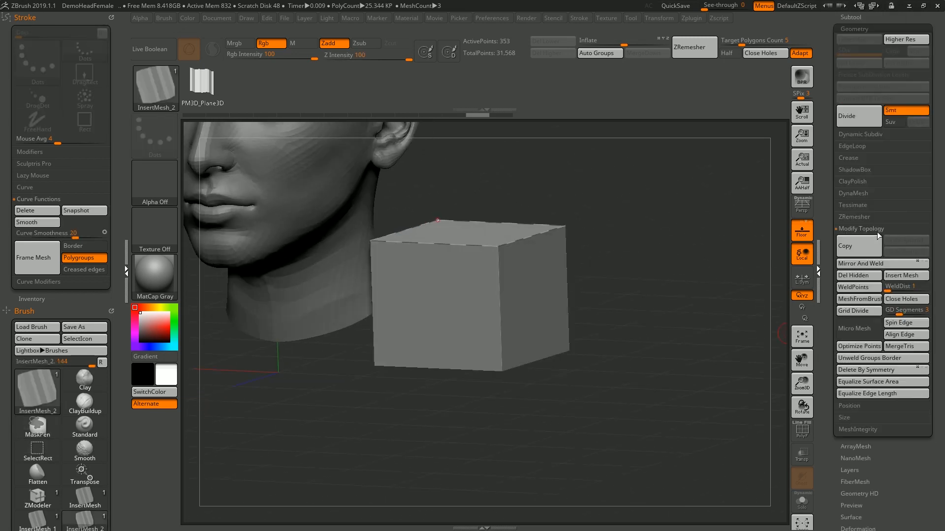
pyautogui.click(853, 276)
pyautogui.moveTo(660, 323); pyautogui.dragTo(662, 304)
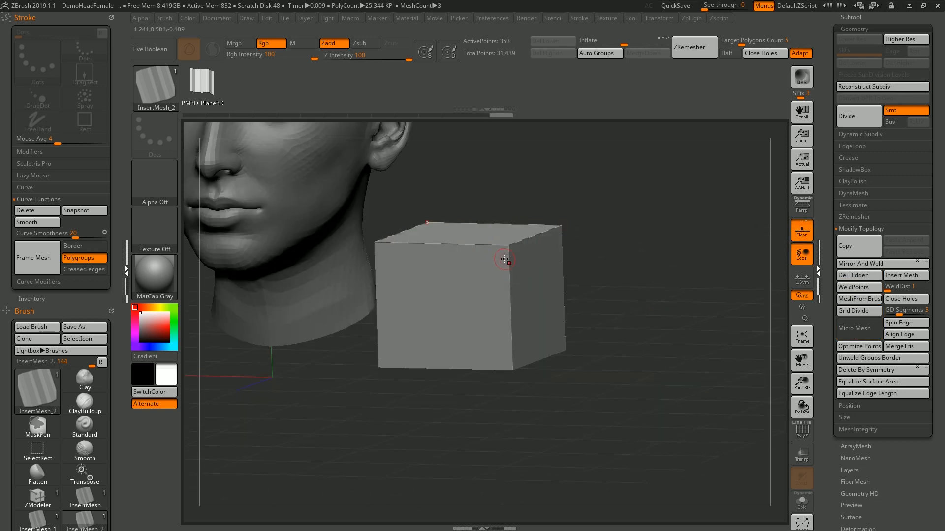
# Step: Delete the top-edge curve and frame the cube's open bottom edge with a new one, using Border instead of Polygroups
pyautogui.click(52, 212)
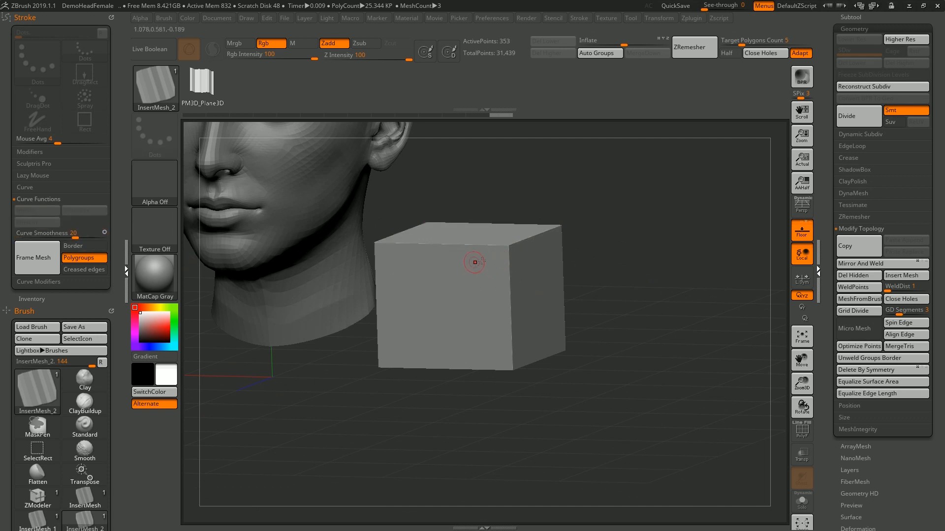
pyautogui.moveTo(642, 271); pyautogui.dragTo(663, 267)
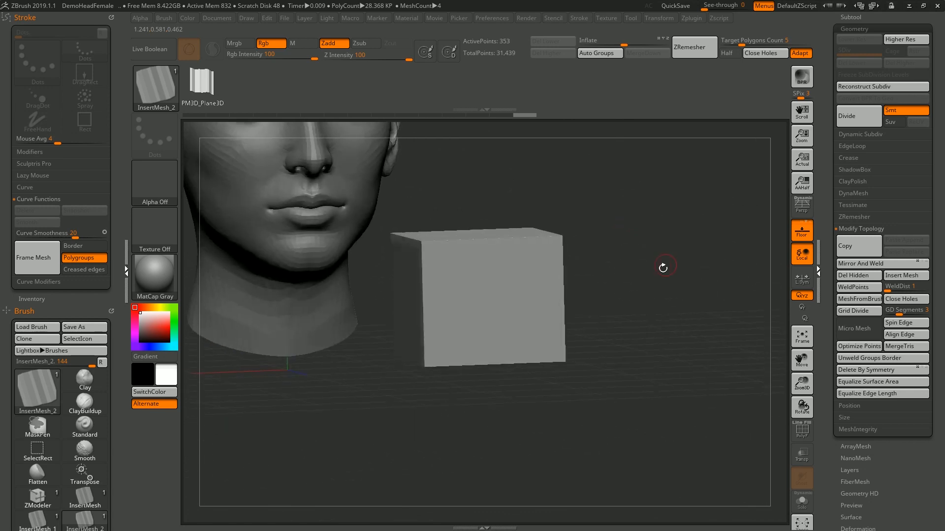
pyautogui.moveTo(630, 299); pyautogui.dragTo(648, 266)
pyautogui.click(85, 248)
pyautogui.click(85, 258)
pyautogui.click(34, 257)
pyautogui.moveTo(643, 316); pyautogui.dragTo(560, 283)
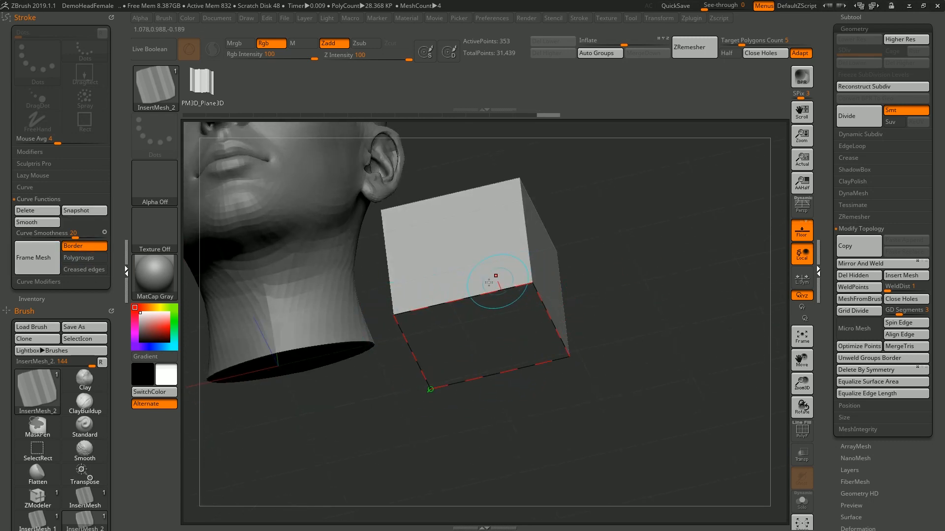
pyautogui.moveTo(666, 291); pyautogui.dragTo(665, 321)
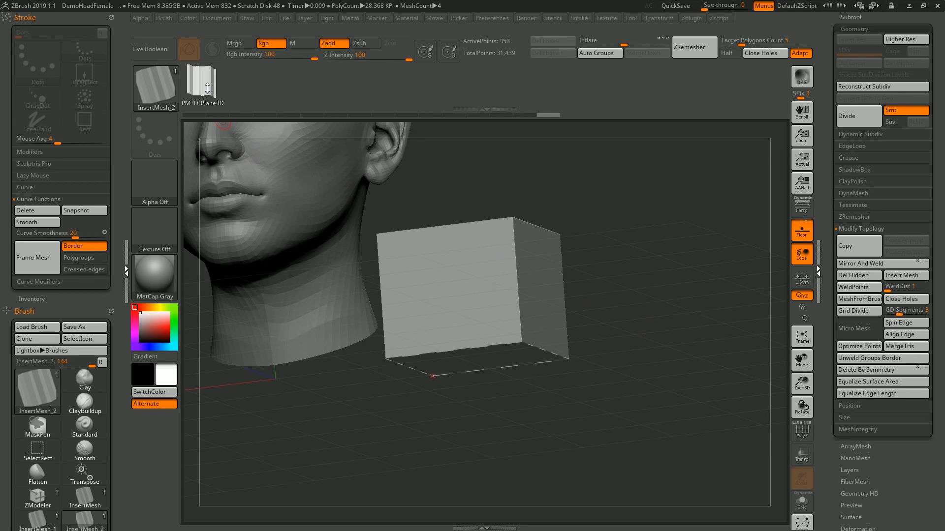
# Step: Try the custom strip mesh on the curve around the cube's open bottom edge
pyautogui.click(497, 337)
pyautogui.moveTo(648, 336); pyautogui.dragTo(645, 307)
pyautogui.hotkey('ctrl', 'z')
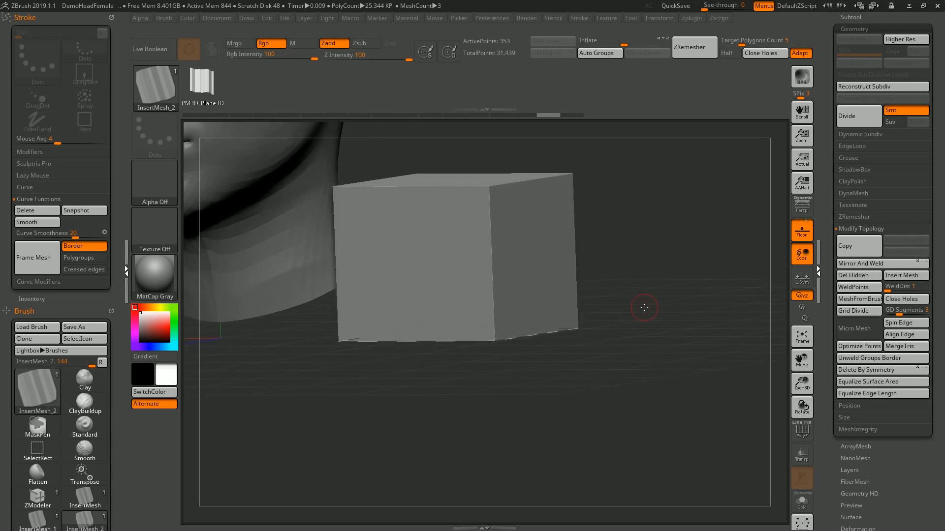
# Step: Switch to the IMM Army Curve brush
pyautogui.press('b')
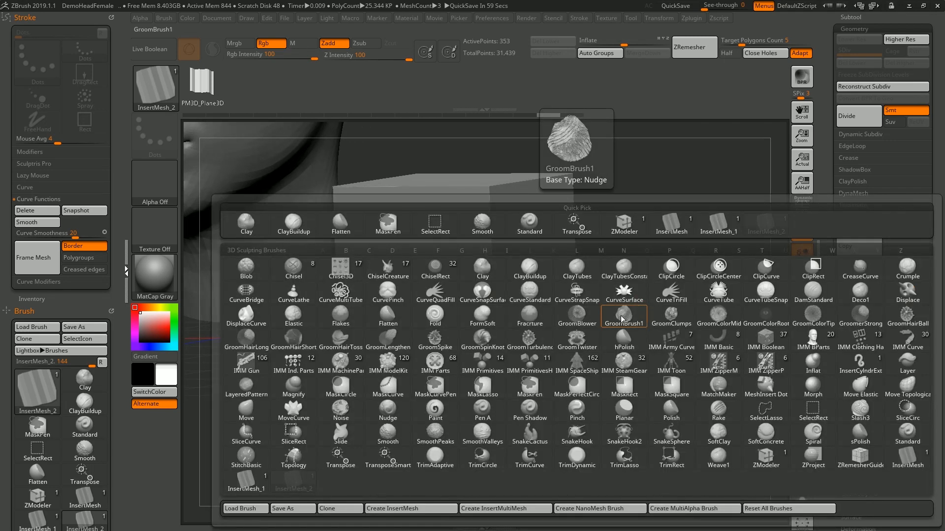
pyautogui.press('i')
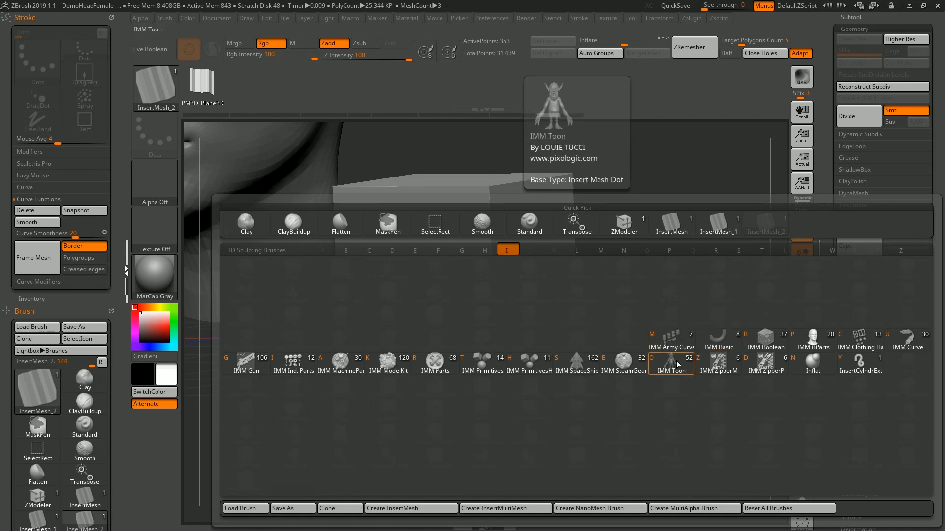
pyautogui.click(675, 342)
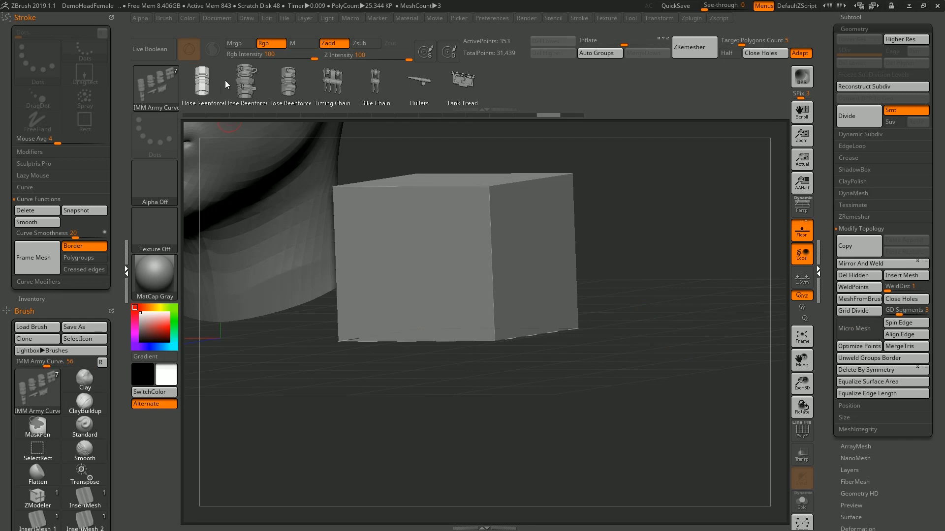
# Step: Insert the first reinforced hose mesh along the border curve around the cube's bottom edge
pyautogui.moveTo(665, 273); pyautogui.dragTo(671, 260)
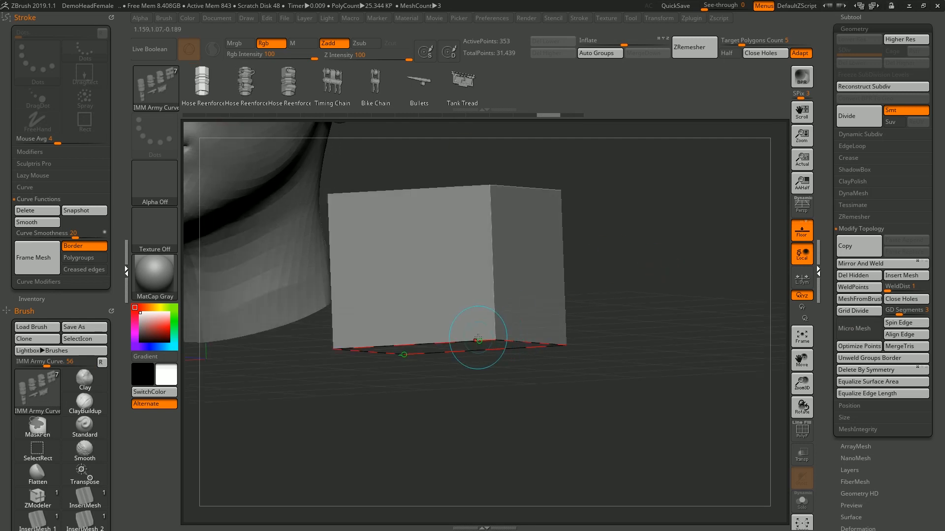
pyautogui.click(475, 338)
pyautogui.moveTo(669, 319); pyautogui.dragTo(668, 350)
pyautogui.moveTo(665, 375); pyautogui.dragTo(665, 403)
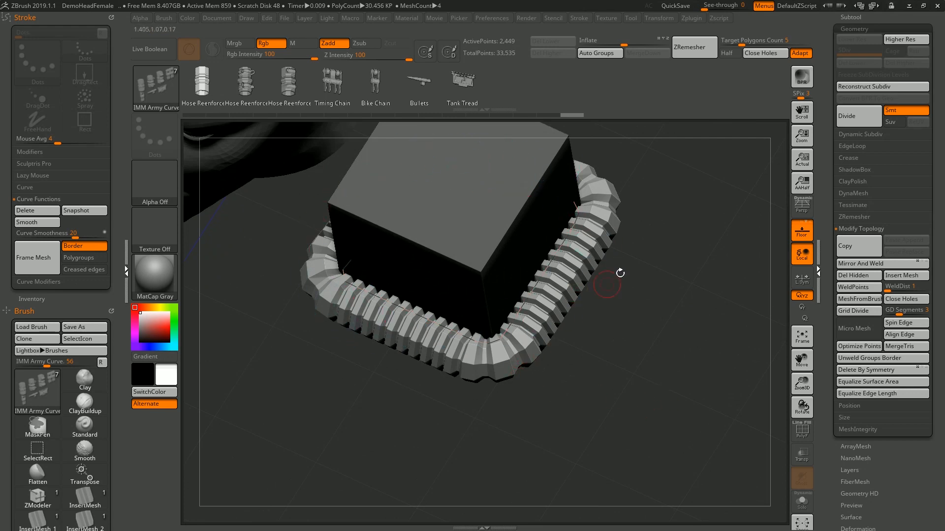
pyautogui.moveTo(690, 312); pyautogui.dragTo(693, 238)
pyautogui.moveTo(672, 271); pyautogui.dragTo(666, 277)
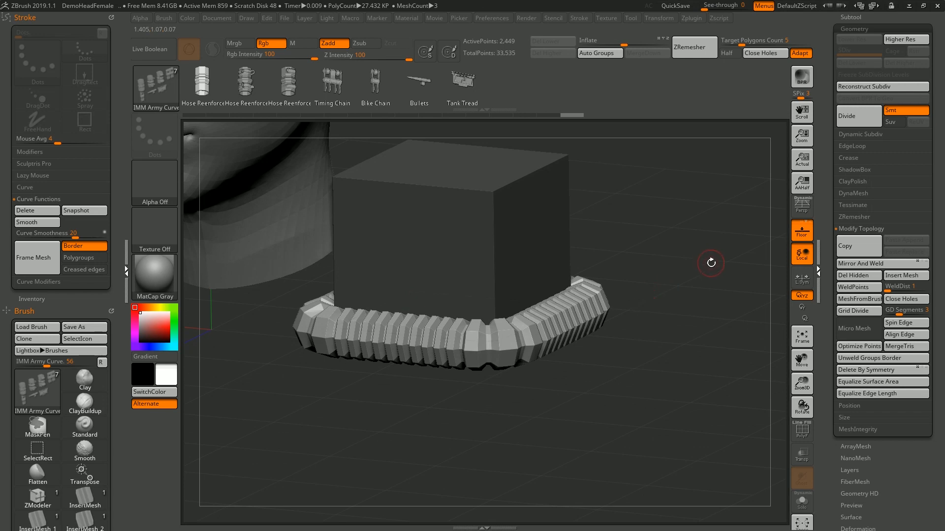
# Step: Reduce the Draw Size and refit the hose along the bottom border curve as a thinner tube
pyautogui.press('s')
pyautogui.moveTo(707, 266); pyautogui.dragTo(705, 266)
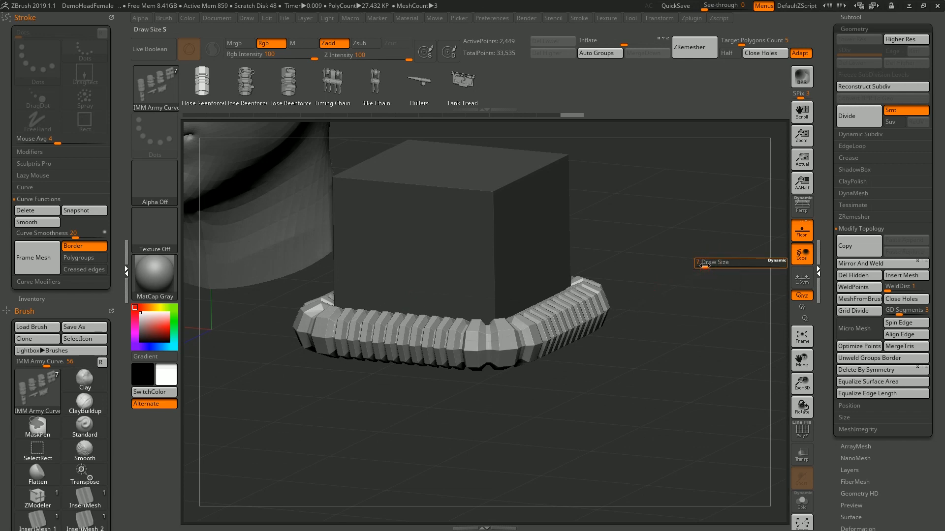
pyautogui.moveTo(690, 312); pyautogui.dragTo(689, 289)
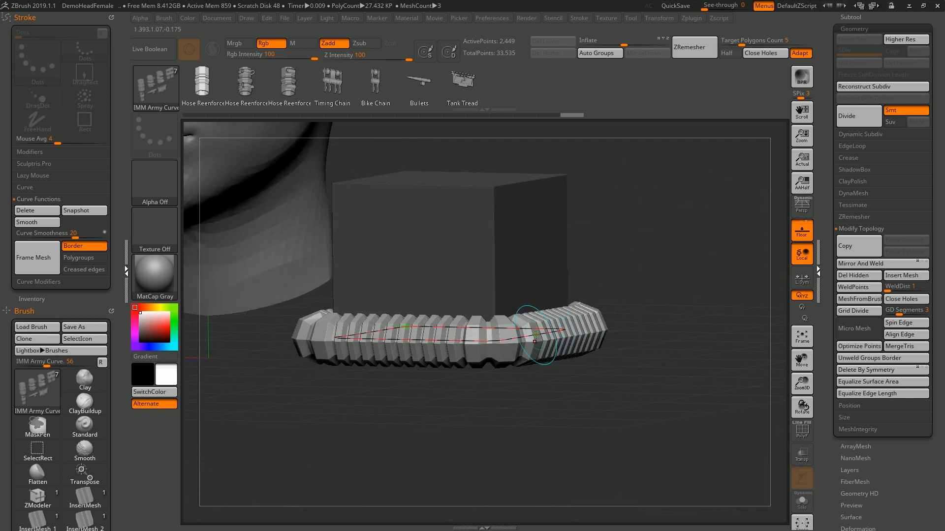
pyautogui.click(535, 335)
pyautogui.moveTo(609, 343)
pyautogui.mouseDown()
pyautogui.moveTo(648, 330)
pyautogui.moveTo(665, 344)
pyautogui.mouseUp()
pyautogui.moveTo(732, 336)
pyautogui.keyDown('alt'); pyautogui.mouseDown()
pyautogui.moveTo(637, 240)
pyautogui.moveTo(648, 281)
pyautogui.mouseUp(); pyautogui.keyUp('alt')
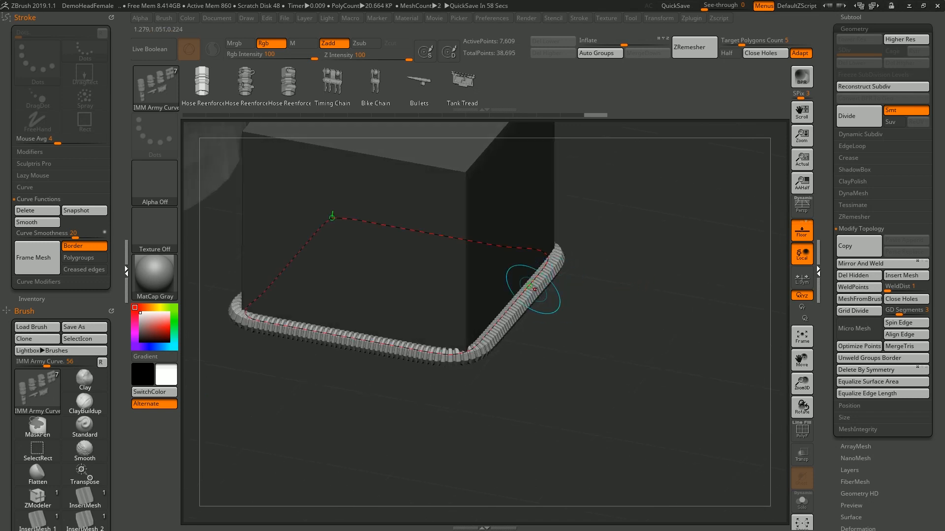
# Step: Try pulling the hose curve upward on one side of the cube's base
pyautogui.moveTo(532, 287); pyautogui.dragTo(529, 260)
pyautogui.moveTo(628, 312)
pyautogui.mouseDown()
pyautogui.moveTo(610, 284)
pyautogui.moveTo(635, 306)
pyautogui.moveTo(626, 297)
pyautogui.mouseUp()
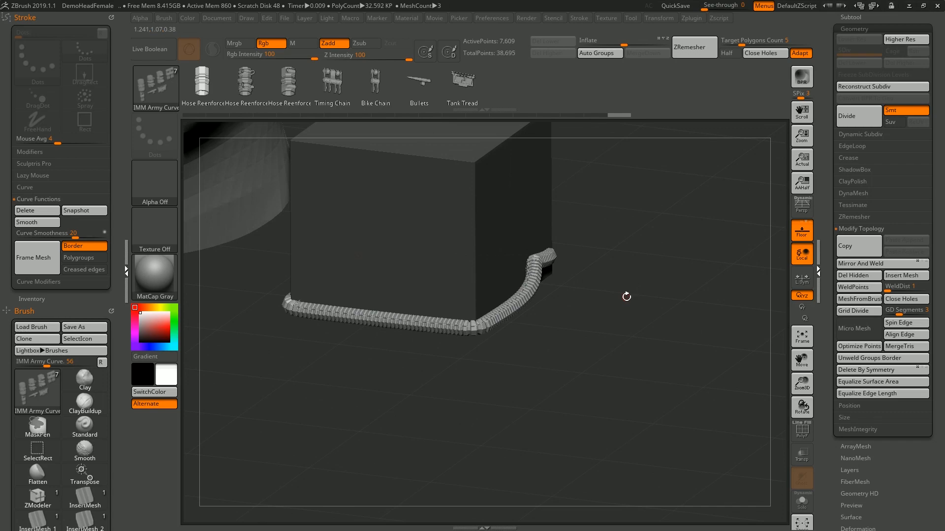
# Step: Switch to the Chrome browser and examine the clothing and rope details of the Geralt Ronin Figure artwork on ArtStation
pyautogui.hotkey('alt', 'Tab')
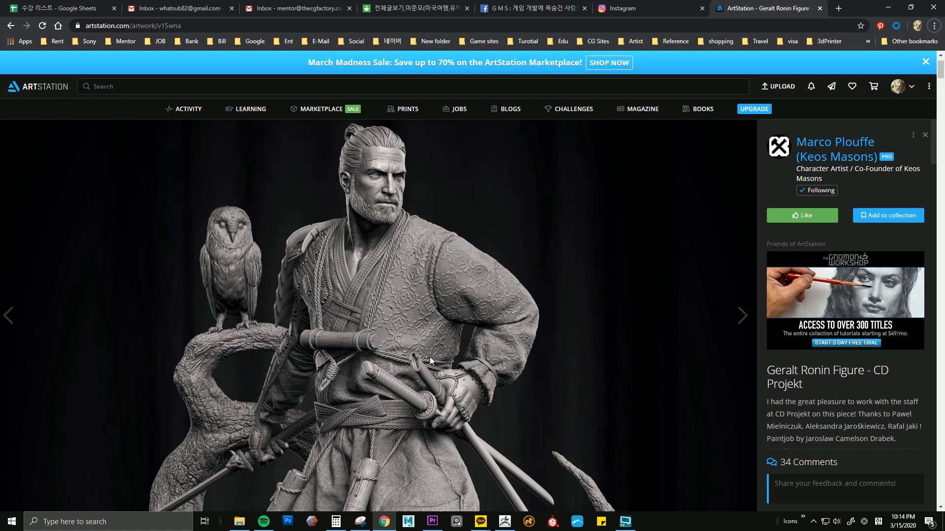
pyautogui.scroll(-5, 402, 191)
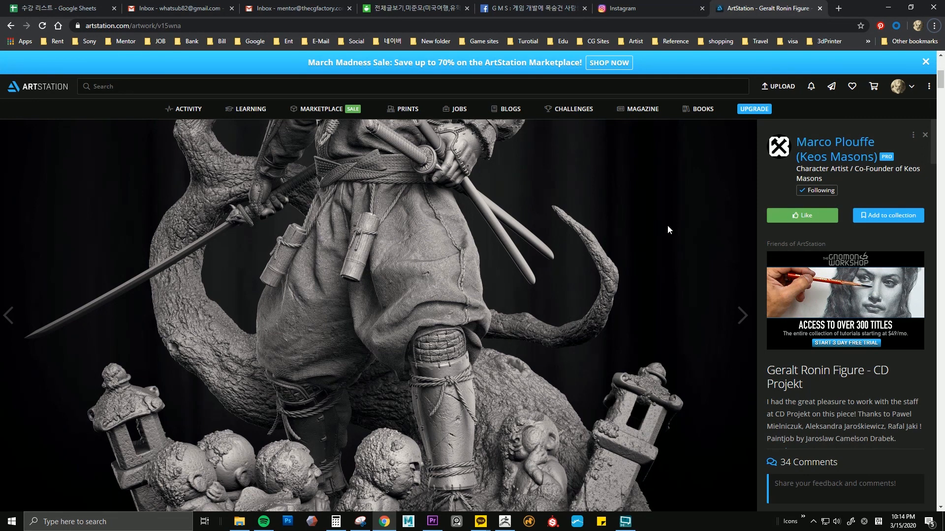
pyautogui.scroll(-2, 520, 333)
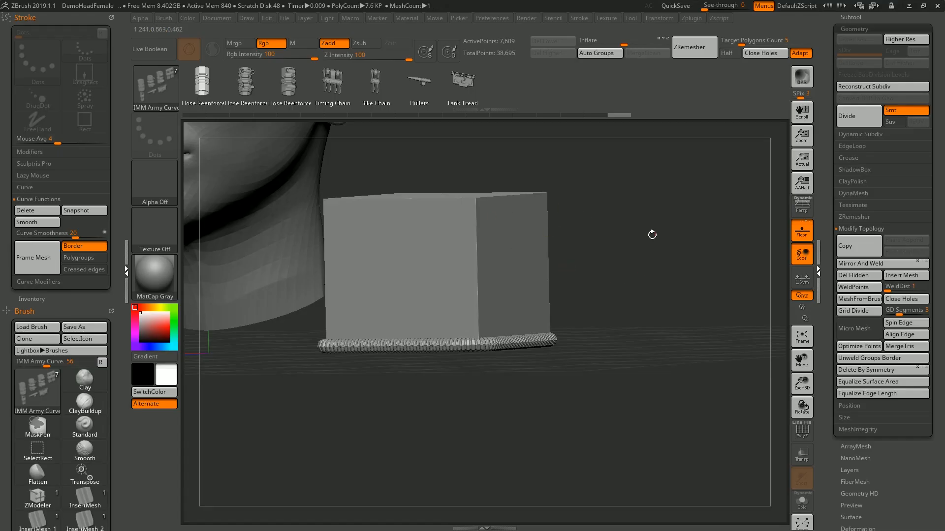
# Step: Return to ZBrush, select the InsertMesh_2 brush and show its stroke's Curve settings
pyautogui.moveTo(651, 242); pyautogui.dragTo(630, 251)
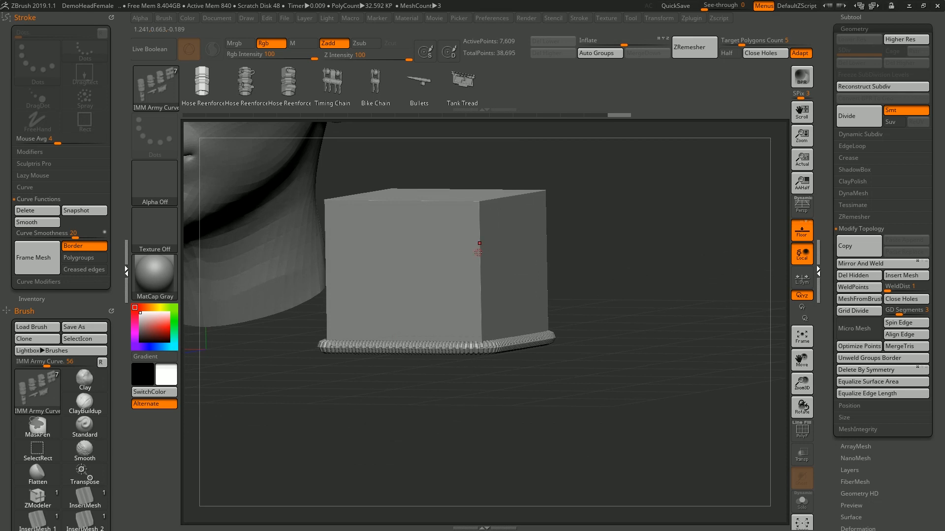
pyautogui.moveTo(117, 442); pyautogui.dragTo(117, 319)
pyautogui.click(84, 390)
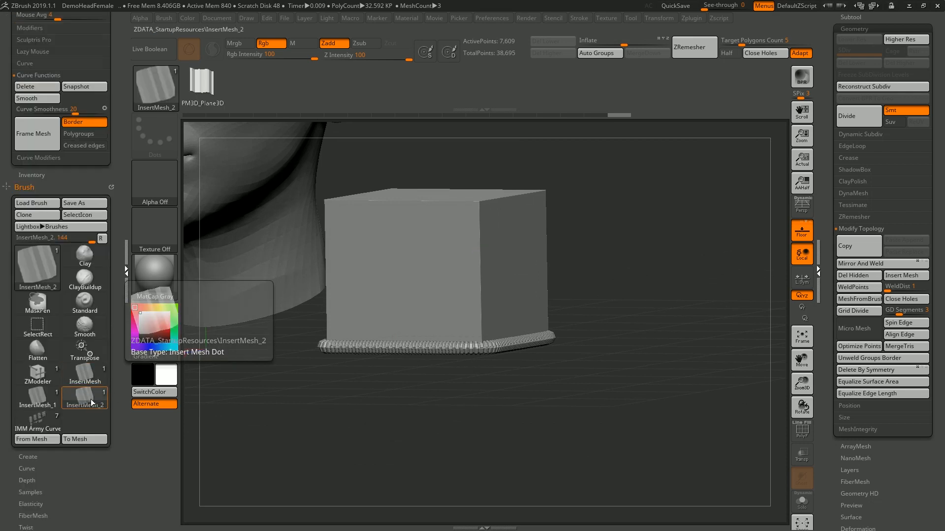
pyautogui.moveTo(369, 395); pyautogui.dragTo(454, 287)
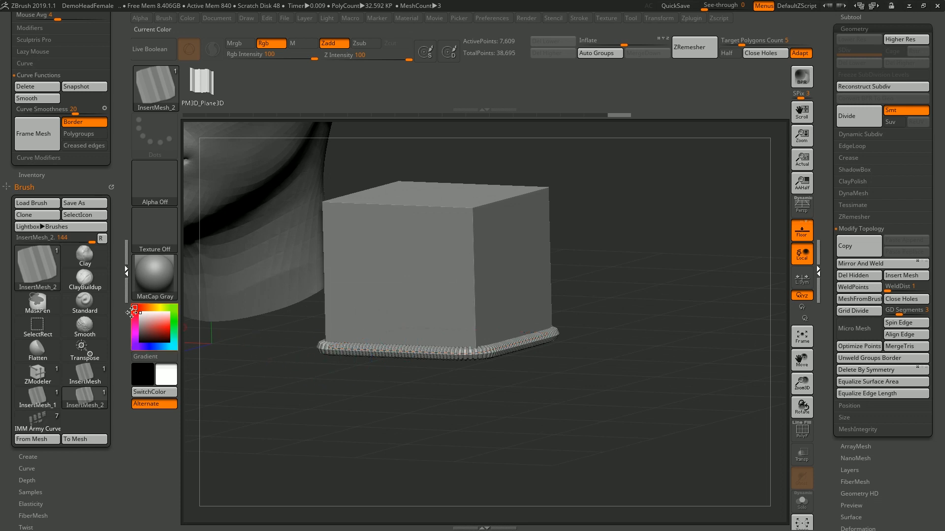
pyautogui.moveTo(121, 296); pyautogui.dragTo(120, 359)
pyautogui.click(29, 187)
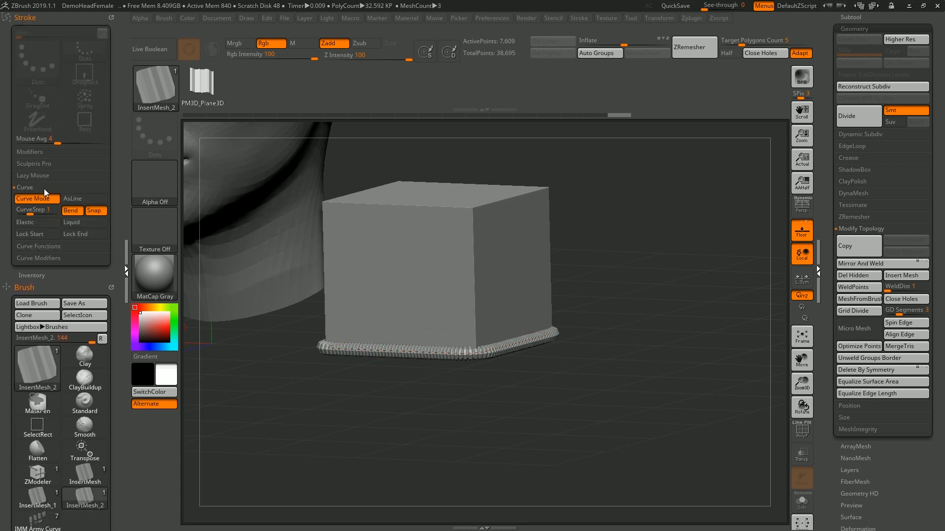
# Step: Draw a slanted curve across the cube's middle so the strip mesh wraps around its sides
pyautogui.moveTo(338, 411); pyautogui.dragTo(338, 396)
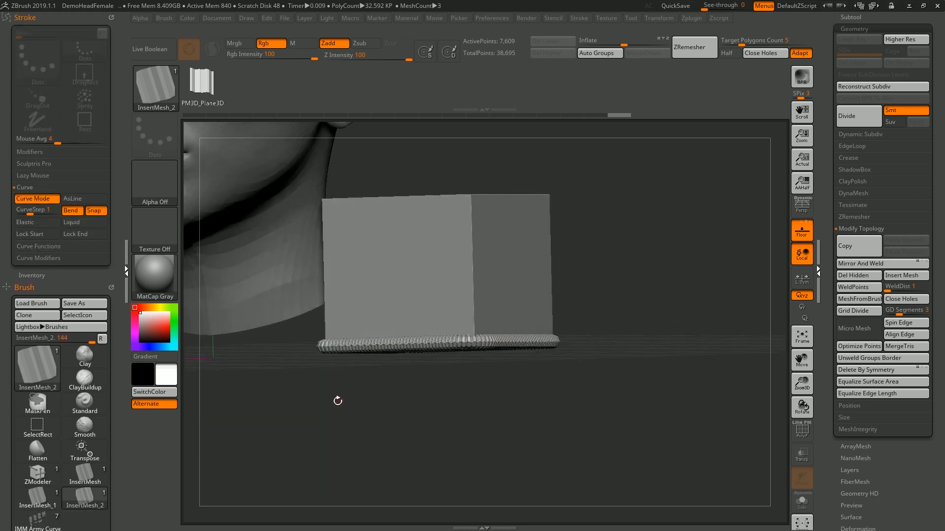
pyautogui.moveTo(381, 276)
pyautogui.mouseDown()
pyautogui.moveTo(548, 274)
pyautogui.moveTo(591, 260)
pyautogui.moveTo(594, 236)
pyautogui.moveTo(612, 310)
pyautogui.moveTo(594, 216)
pyautogui.moveTo(598, 240)
pyautogui.mouseUp()
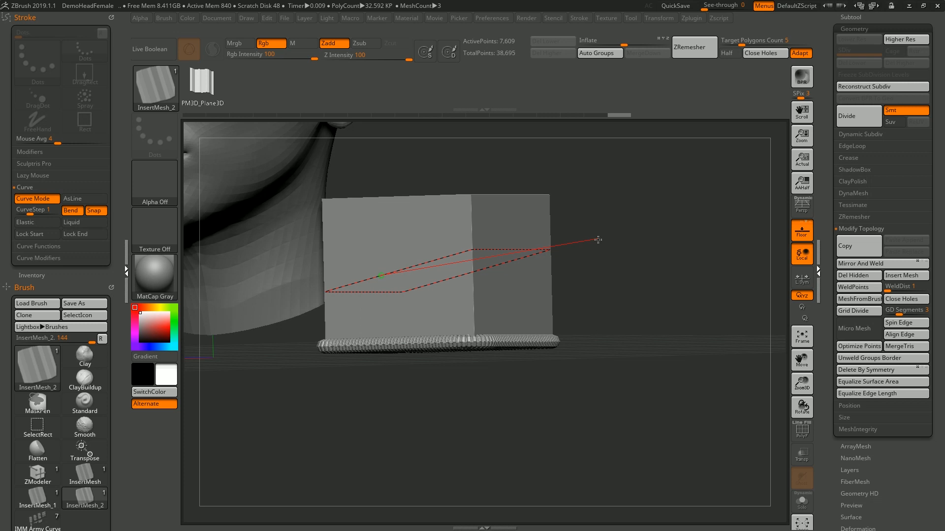
pyautogui.moveTo(598, 240); pyautogui.dragTo(570, 274)
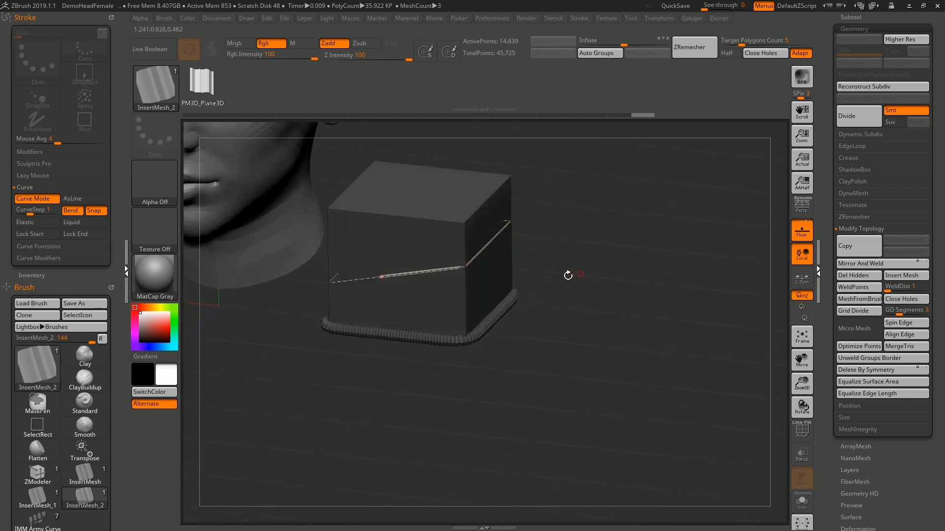
# Step: Increase the brush size and update the slanted curve so the strip mesh on the cube becomes thicker
pyautogui.moveTo(610, 297); pyautogui.dragTo(626, 280)
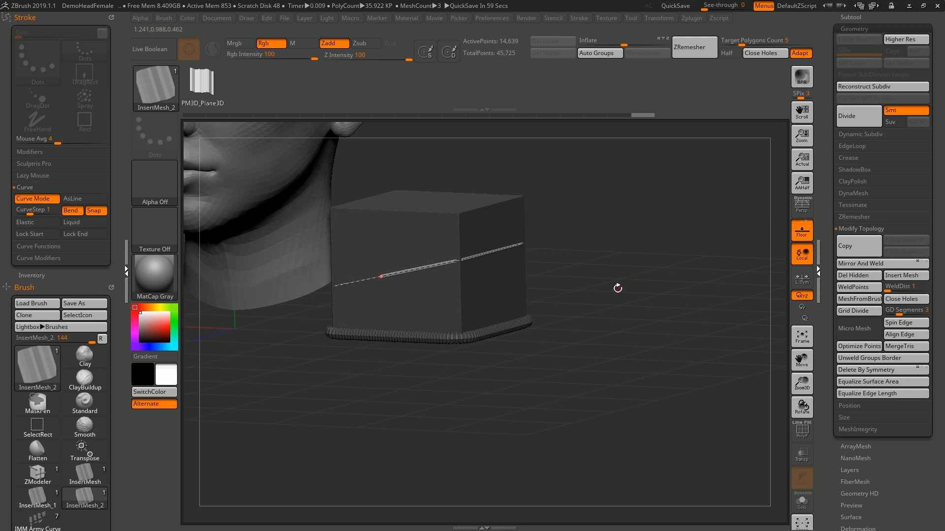
pyautogui.press('s')
pyautogui.moveTo(491, 297); pyautogui.dragTo(501, 298)
pyautogui.click(498, 251)
pyautogui.moveTo(587, 270); pyautogui.dragTo(616, 282)
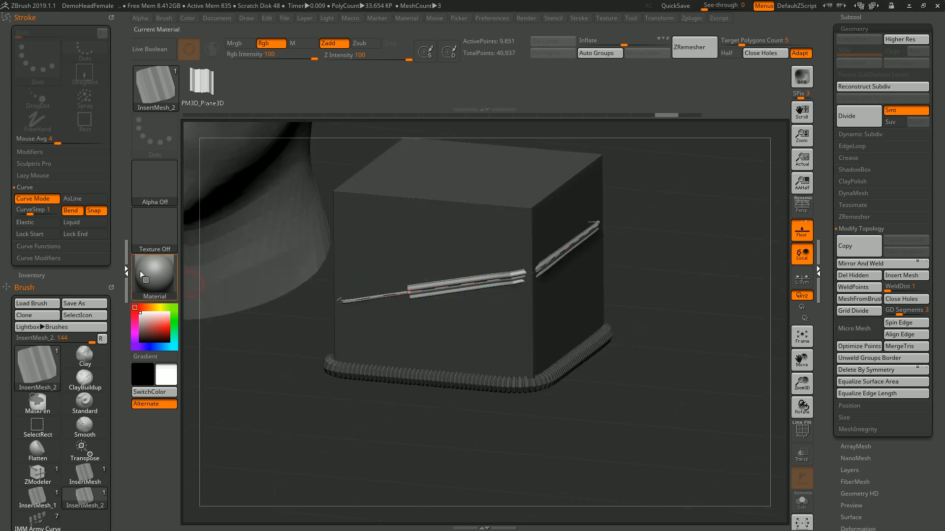
# Step: Turn off the Size curve modifier and update the slanted curve so the strip keeps one thickness along its length
pyautogui.moveTo(109, 273); pyautogui.dragTo(102, 180)
pyautogui.moveTo(93, 223)
pyautogui.mouseDown()
pyautogui.moveTo(108, 331)
pyautogui.moveTo(108, 310)
pyautogui.mouseUp()
pyautogui.click(87, 319)
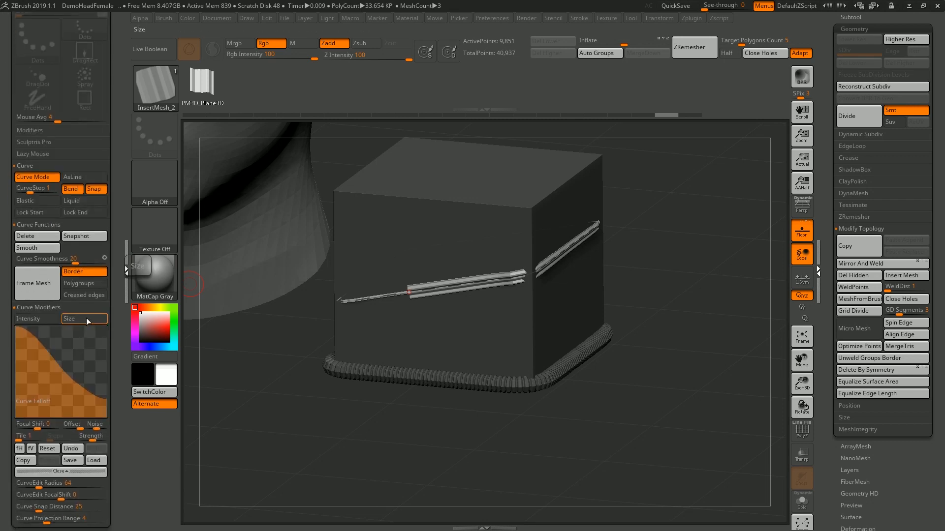
pyautogui.moveTo(666, 329); pyautogui.dragTo(672, 323)
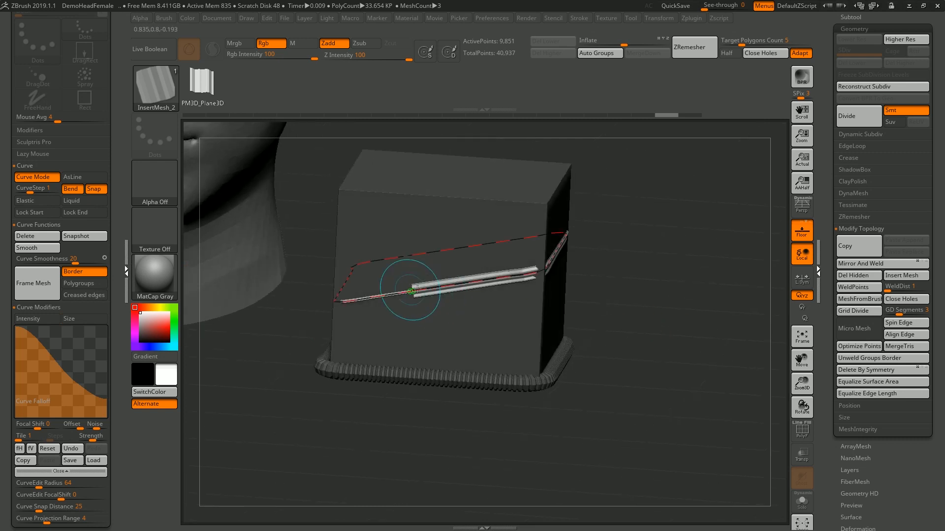
pyautogui.click(493, 282)
pyautogui.moveTo(634, 303); pyautogui.dragTo(687, 304)
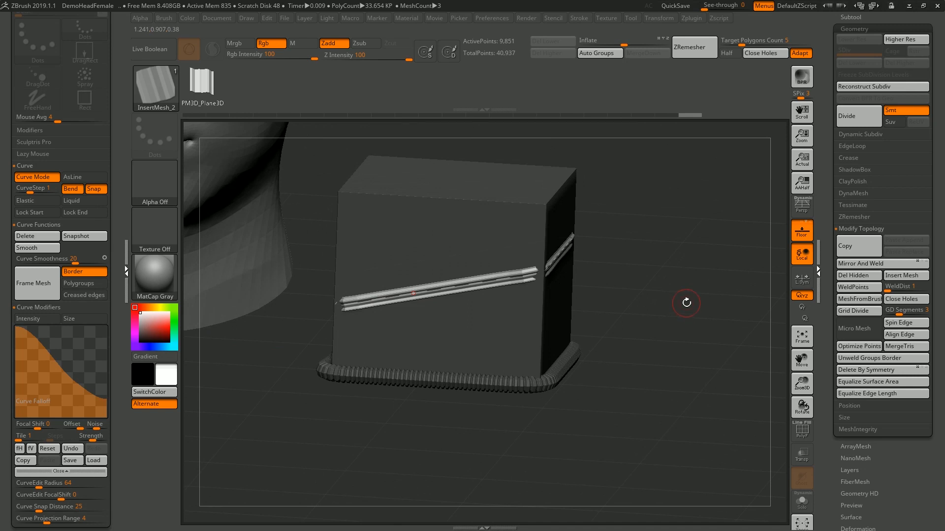
# Step: Switch to Chrome and examine the leg ropes and trouser seams of the Geralt Ronin Figure artwork on ArtStation
pyautogui.hotkey('alt', 'Tab')
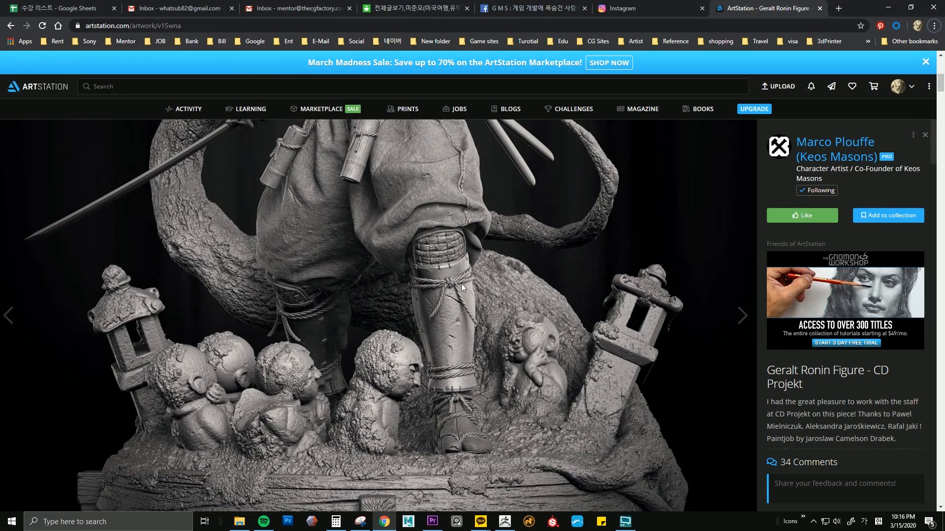
pyautogui.scroll(4, 423, 291)
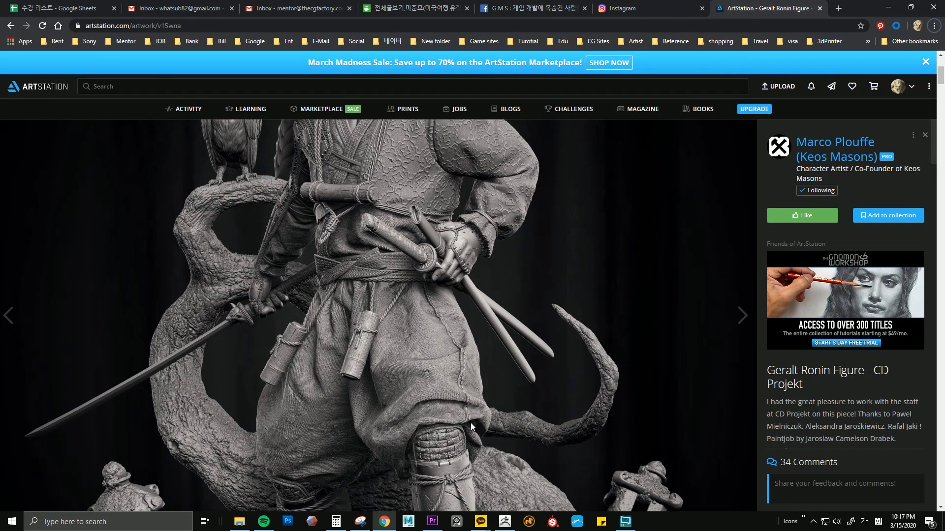
# Step: Return to ZBrush, load the stitch2 brush from Lightbox and draw an arched row of stitches above the strip on the cube's front face
pyautogui.hotkey('alt', 'Tab')
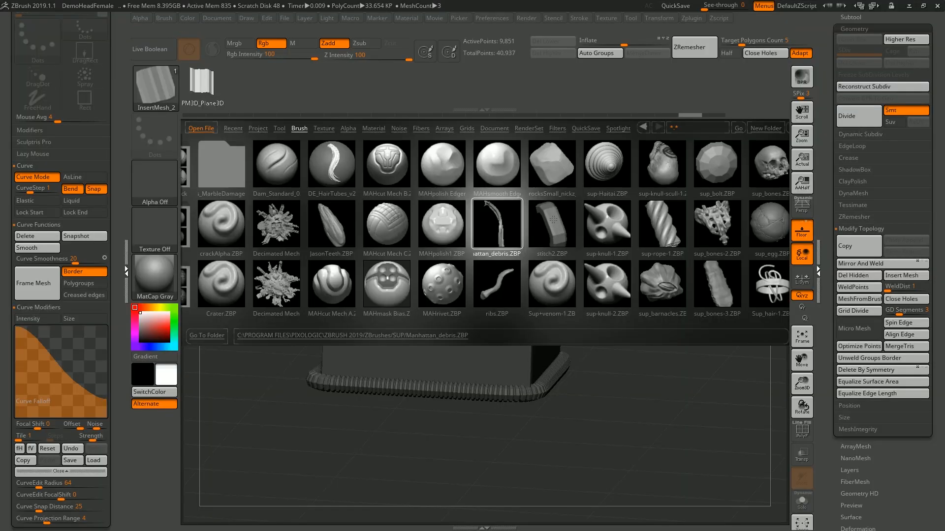
pyautogui.doubleClick(552, 225)
pyautogui.moveTo(631, 232); pyautogui.dragTo(630, 225)
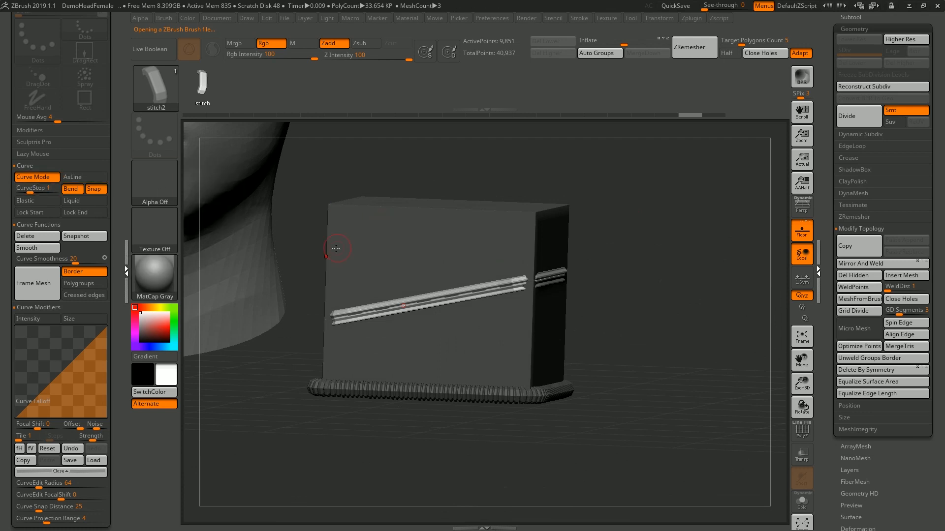
pyautogui.moveTo(370, 258)
pyautogui.mouseDown()
pyautogui.moveTo(443, 240)
pyautogui.moveTo(515, 243)
pyautogui.mouseUp()
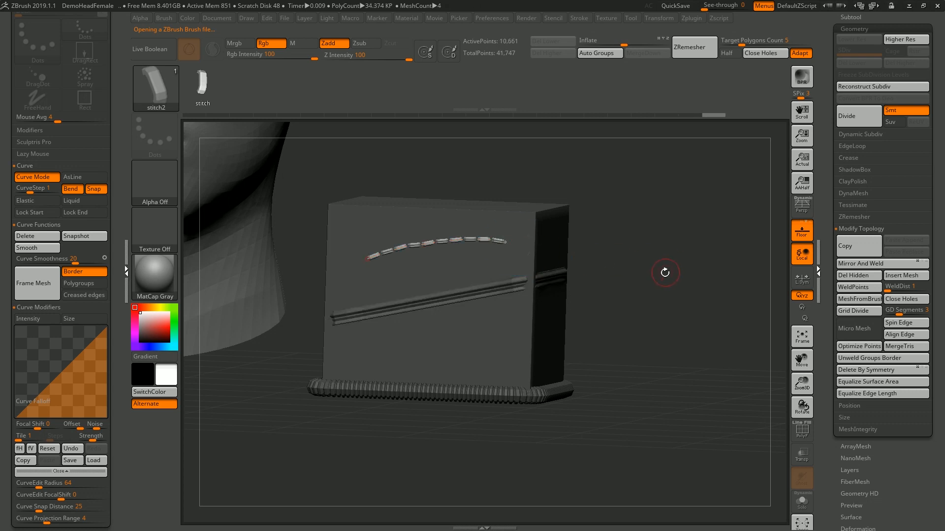
# Step: Release the stitch curve so the stitches stay on the cube as plain mesh, and inspect them up close
pyautogui.hotkey('shift', 'f')
pyautogui.hotkey('shift', 'f')
pyautogui.press('f')
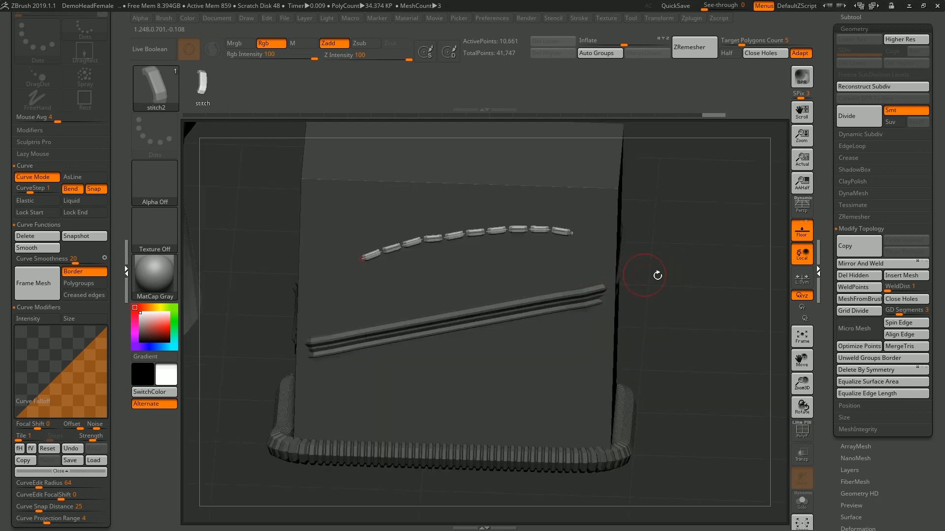
pyautogui.moveTo(658, 274); pyautogui.dragTo(691, 273)
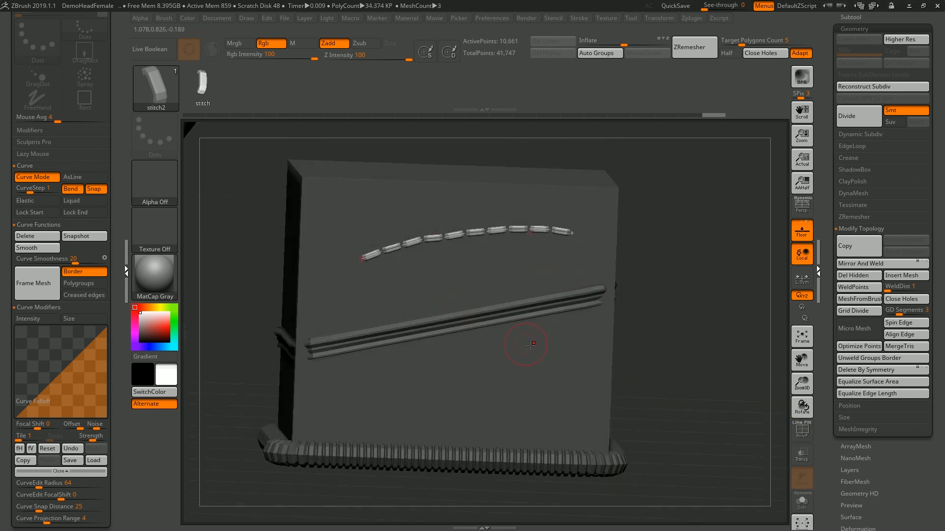
pyautogui.click(549, 358)
pyautogui.moveTo(711, 292); pyautogui.dragTo(663, 306)
pyautogui.moveTo(710, 276); pyautogui.dragTo(727, 284)
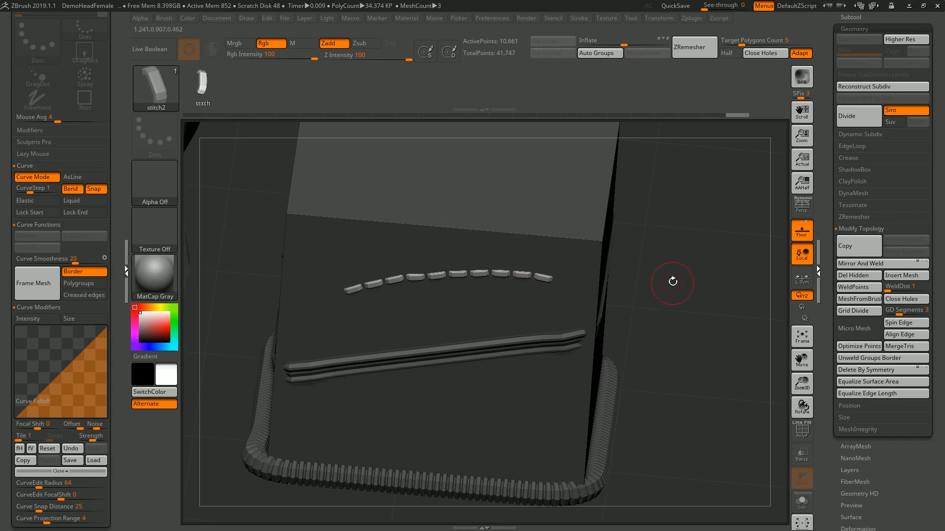
# Step: Switch back to Chrome to compare the stitches with the belt and clothing details of the Geralt Ronin Figure artwork
pyautogui.hotkey('alt', 'Tab')
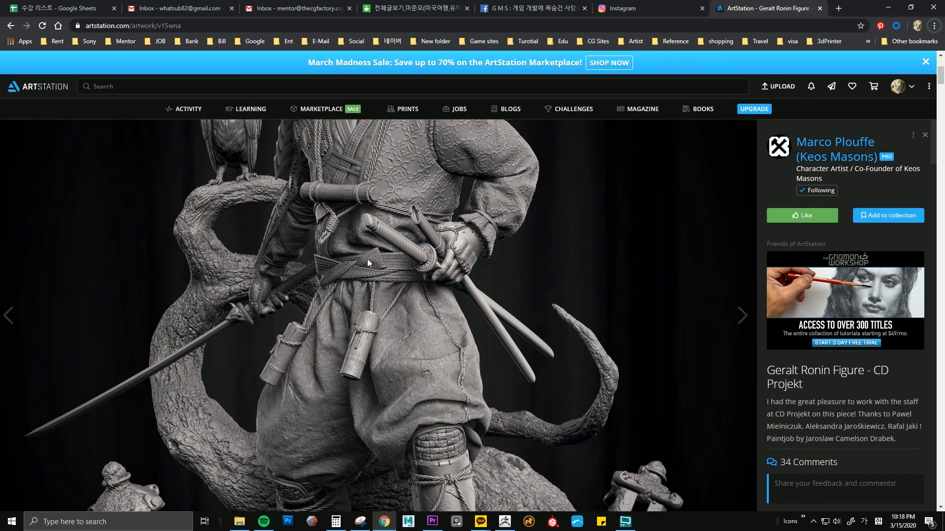